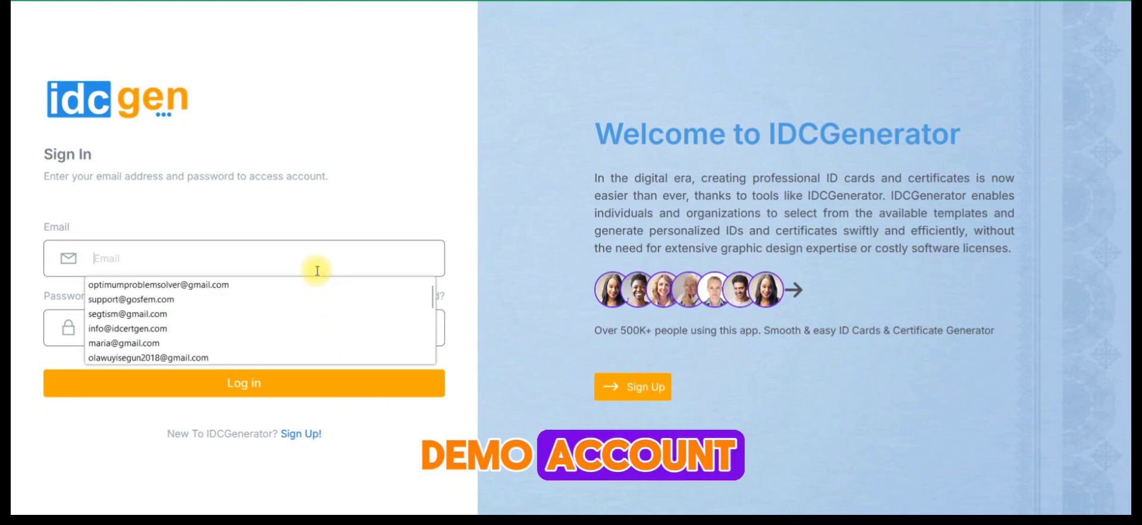
- Sign in with the account's e-mail and password, and decline saving the password in the browser
left_click(242, 283)
left_click(236, 322)
type("••••")
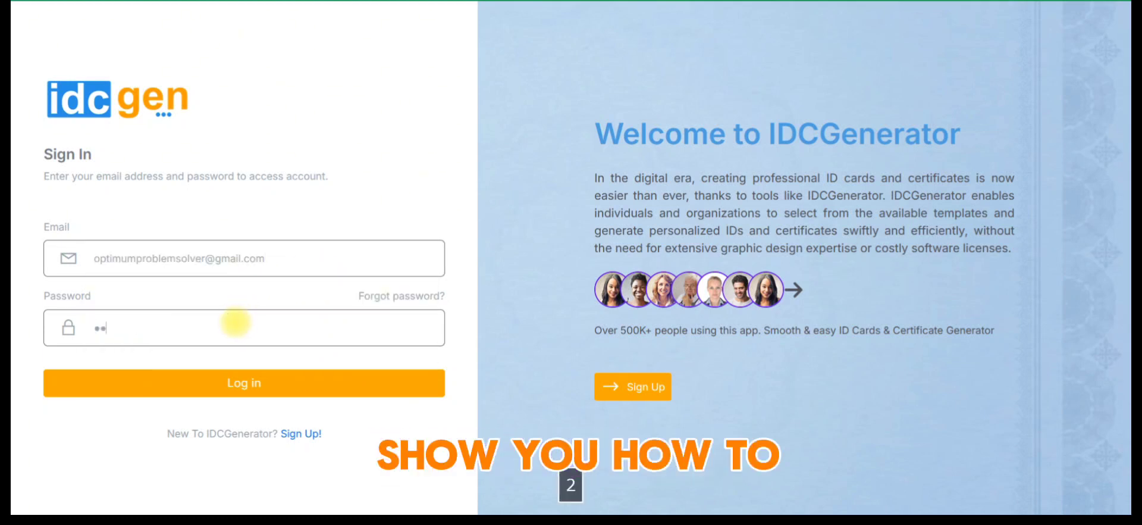
left_click(294, 385)
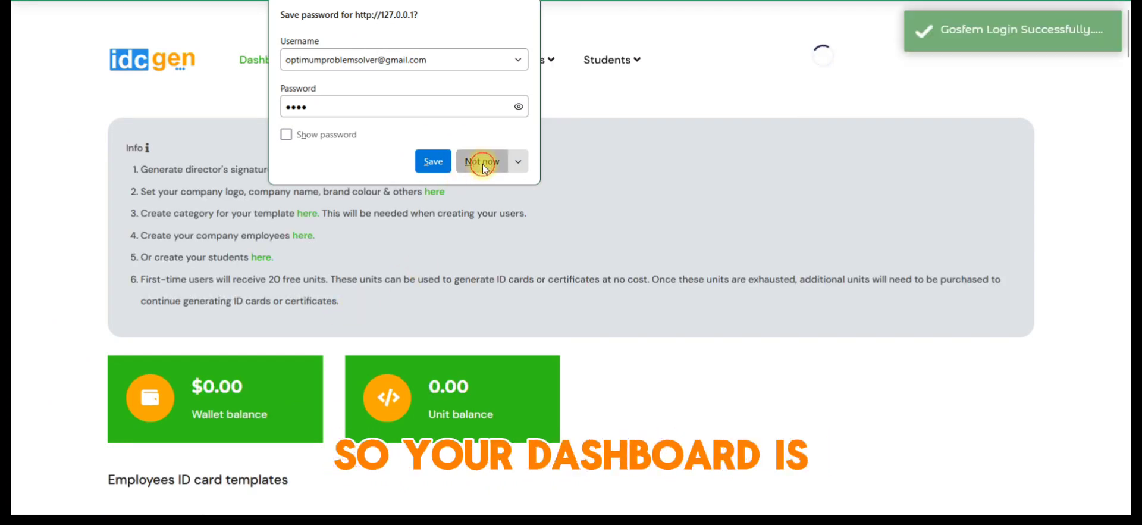
left_click(473, 161)
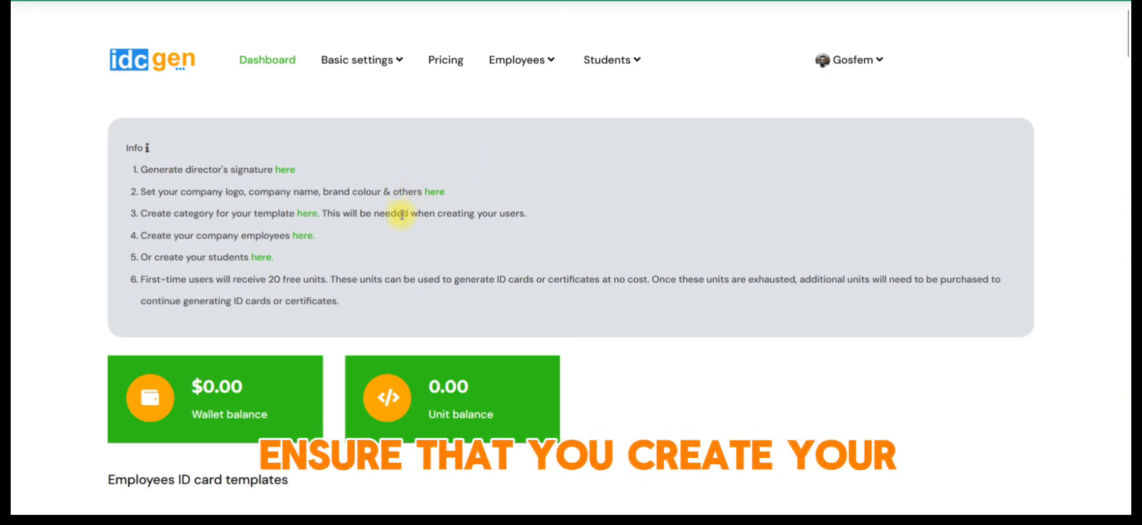
- Draw a handwritten signature in the director's signature generator and return to the dashboard
left_click(285, 171)
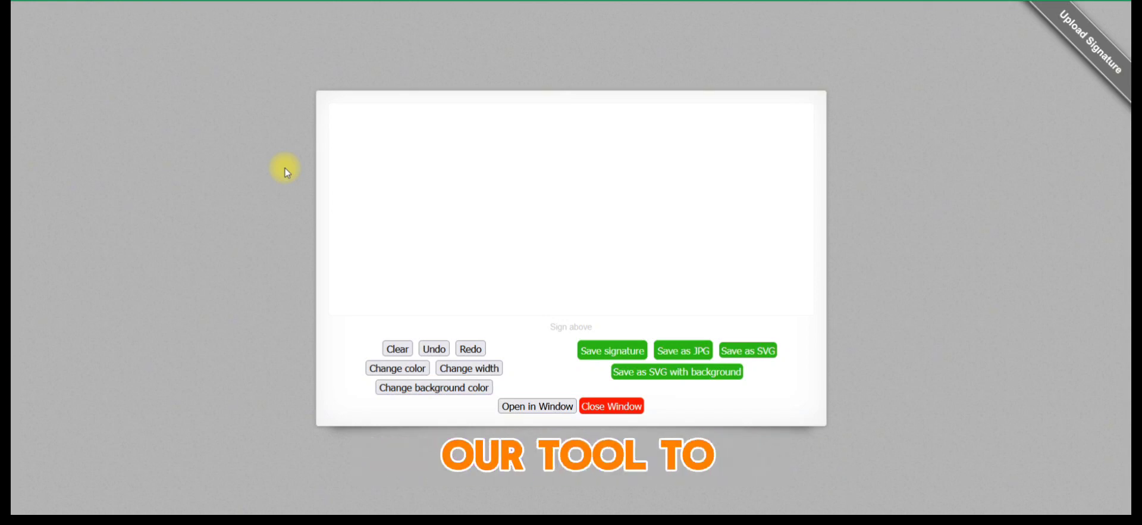
left_click_drag(382, 208, 390, 266)
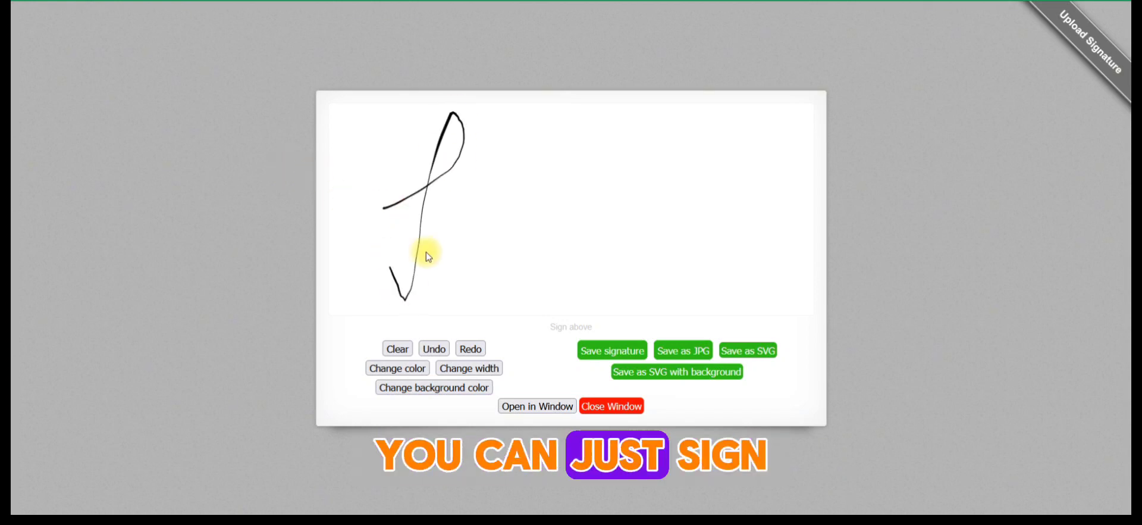
mouse_move(664, 173)
left_mouse_down()
mouse_move(614, 204)
mouse_move(668, 177)
left_mouse_up()
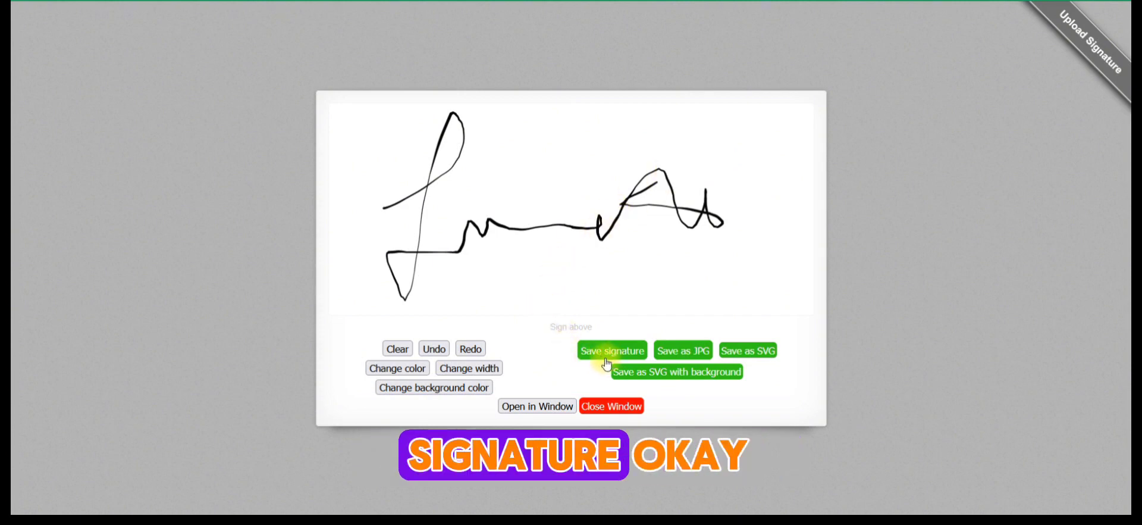
left_click(24, 1)
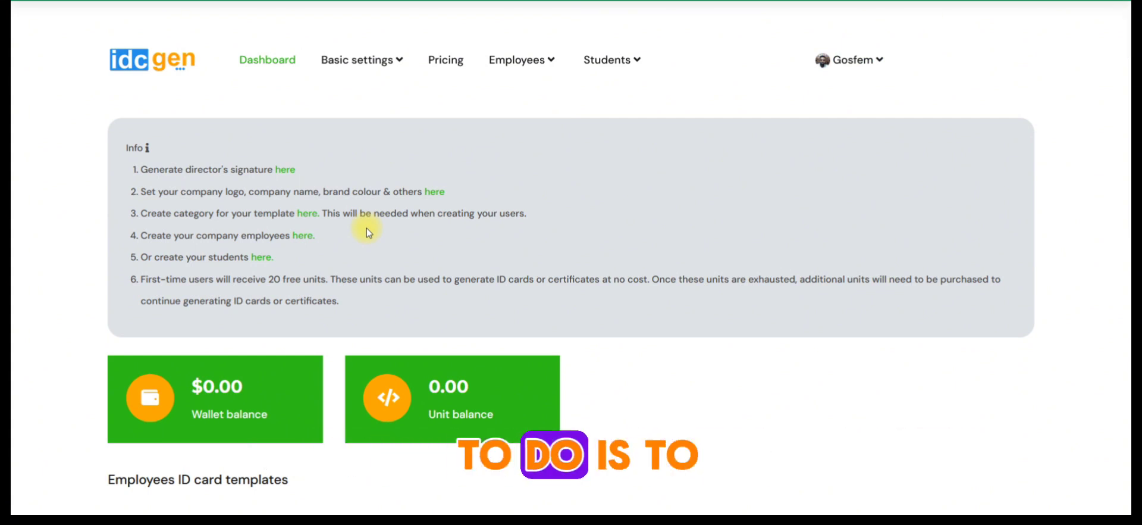
- Open the company's basic settings and review the company name, director name and website fields
left_click(435, 193)
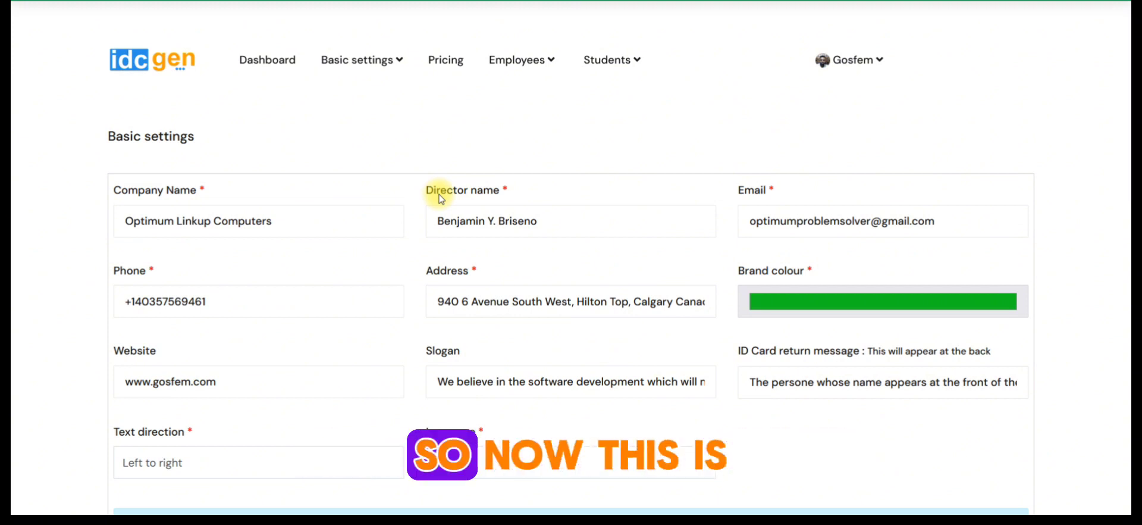
left_click_drag(272, 221, 119, 228)
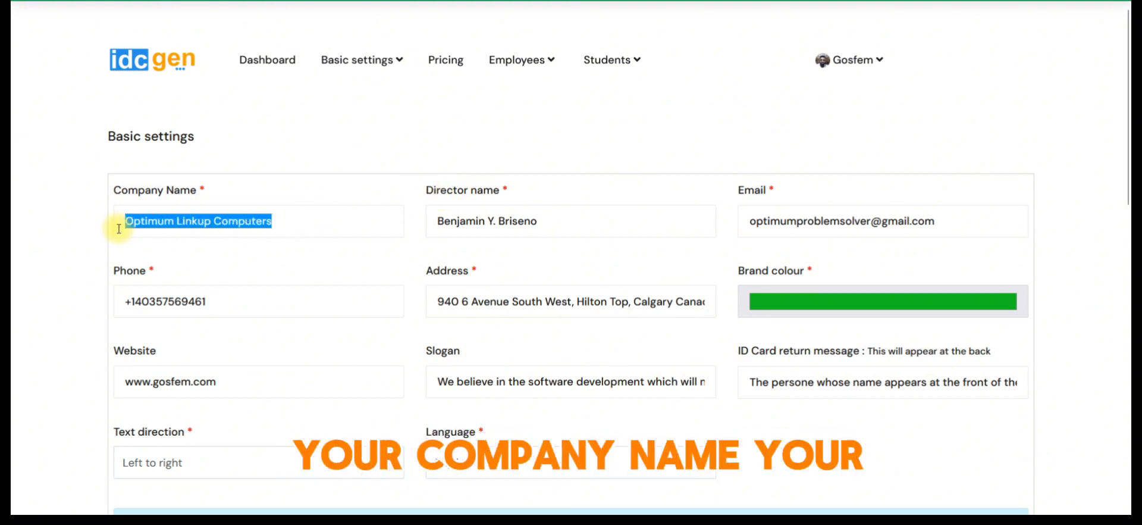
left_click(303, 181)
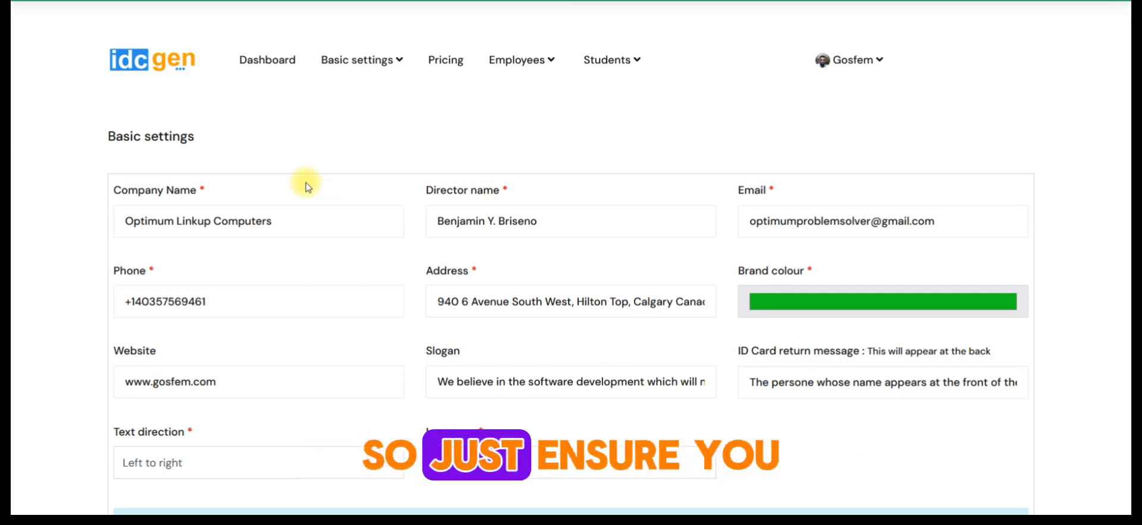
left_click_drag(301, 223, 140, 220)
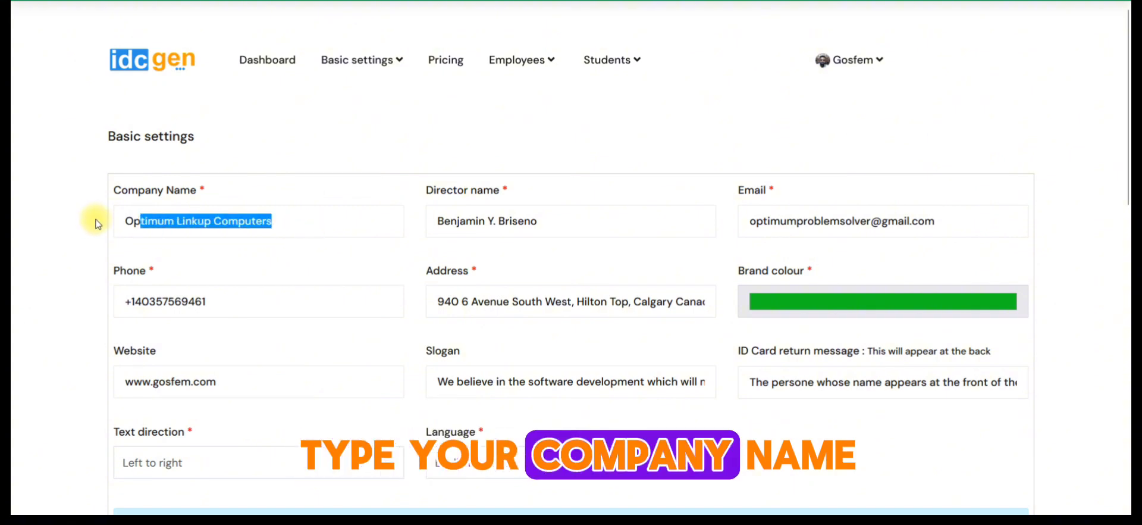
left_click_drag(568, 226, 377, 221)
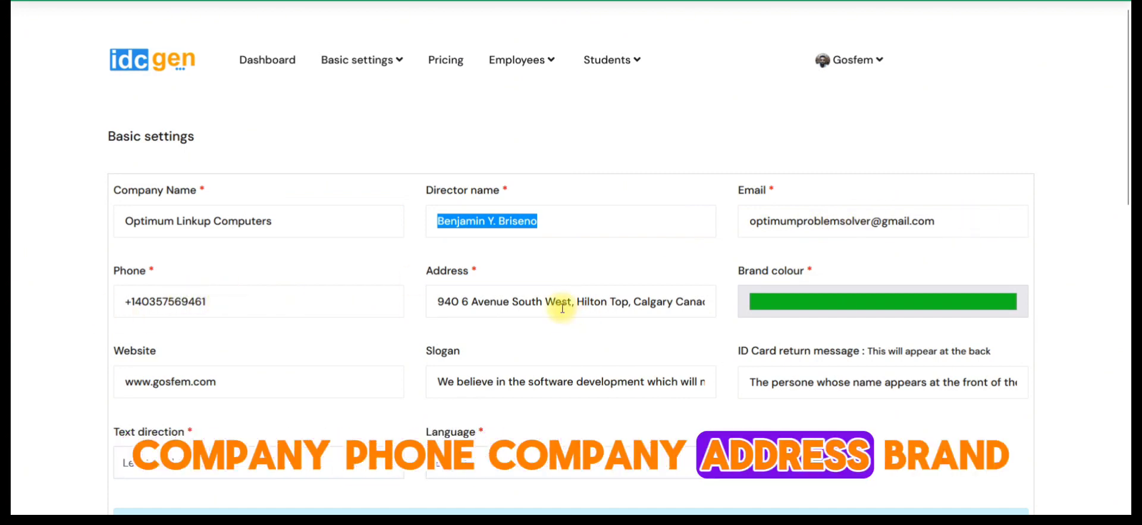
left_click_drag(255, 387, 89, 390)
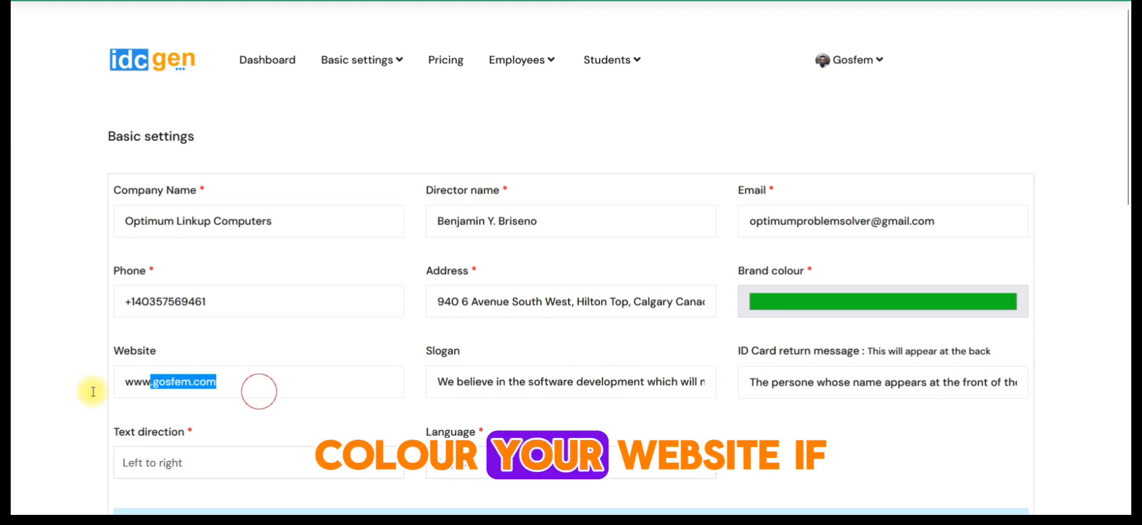
- Set the text direction in the basic settings to Right to left
scroll(60, 388, "down", 1)
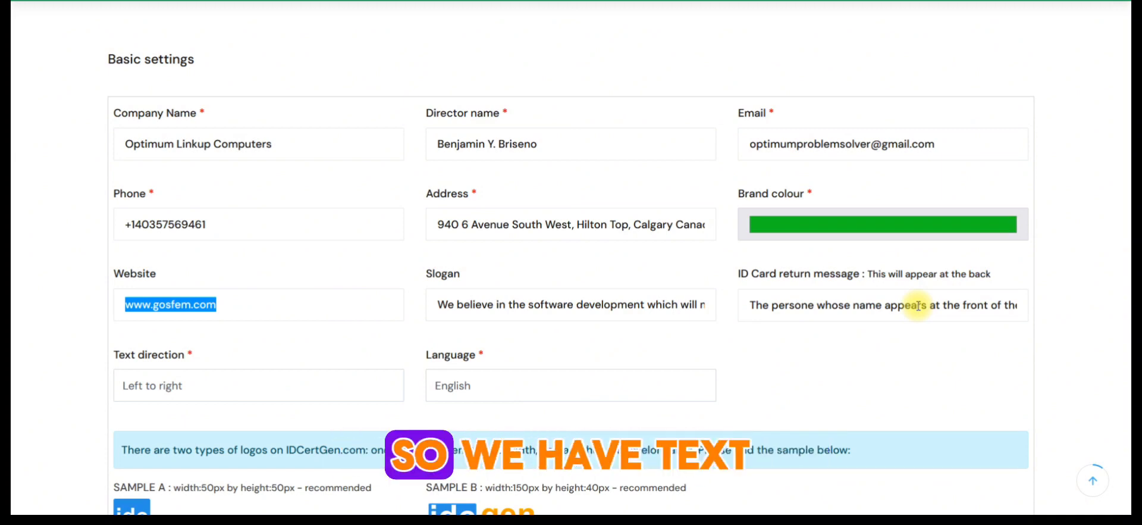
scroll(684, 329, "down", 3)
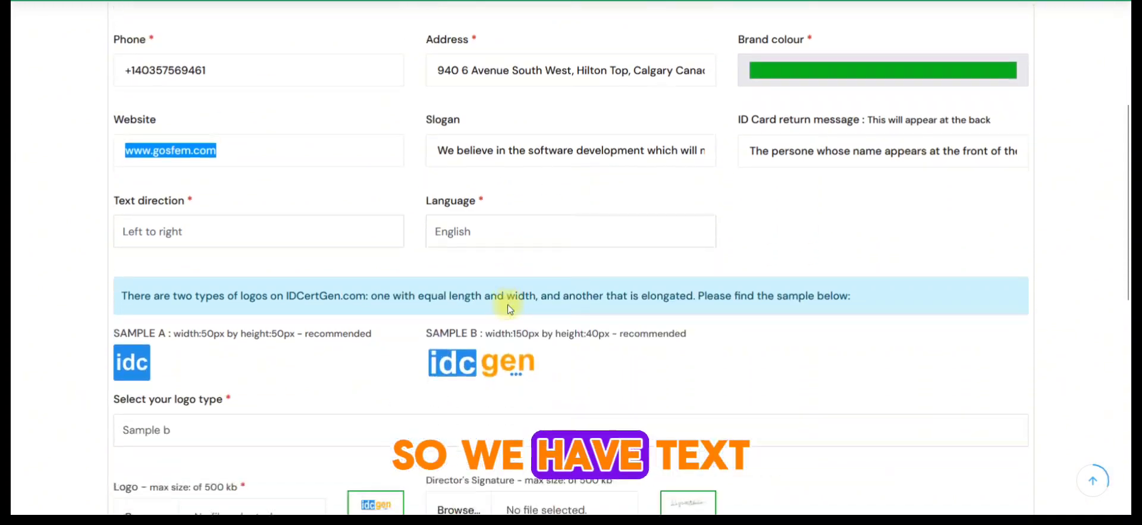
left_click(294, 238)
left_click(168, 263)
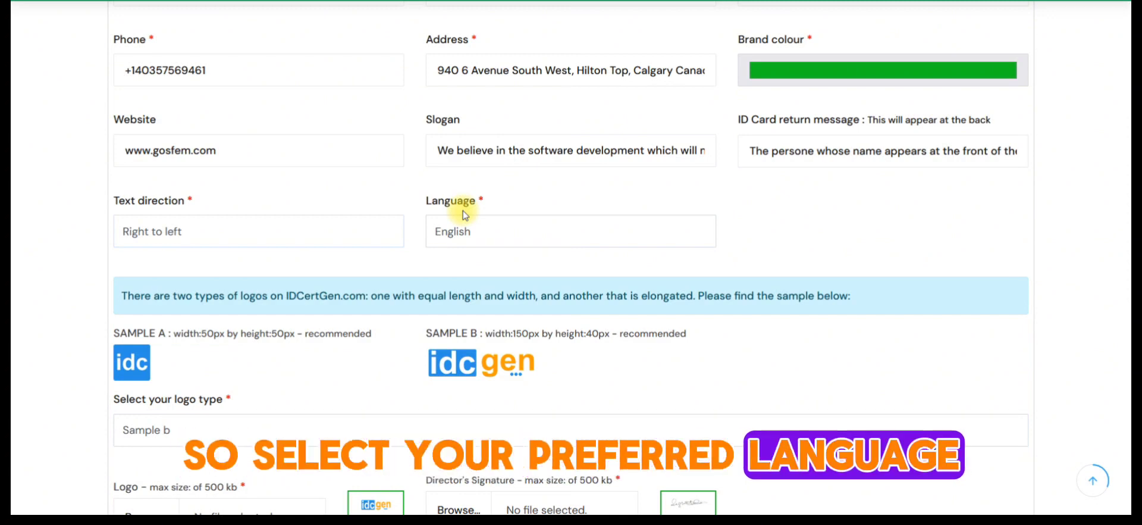
- Choose Sample b as the company's logo type and save the basic settings
scroll(459, 218, "down", 2)
scroll(458, 222, "down", 2)
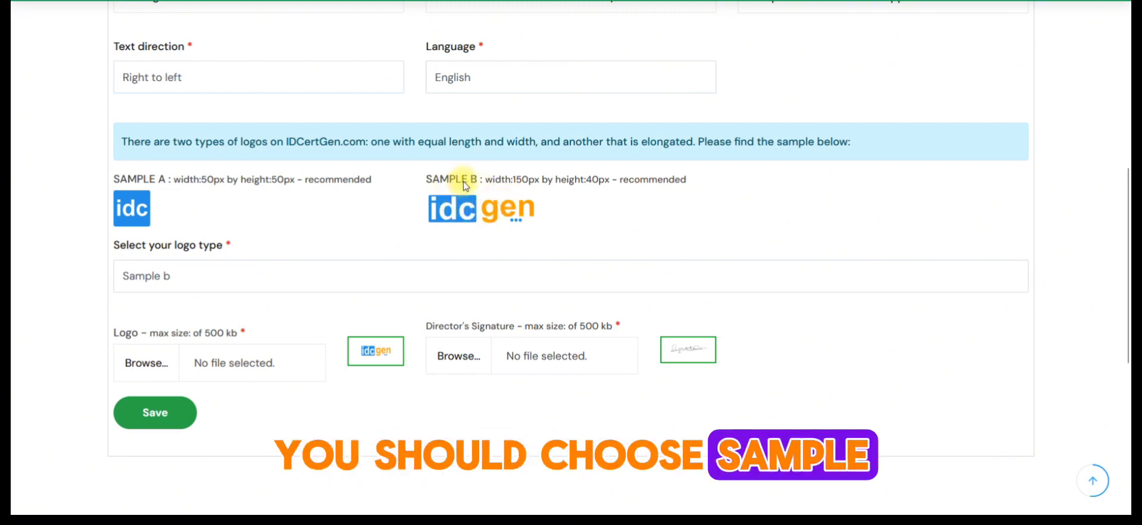
scroll(462, 182, "down", 1)
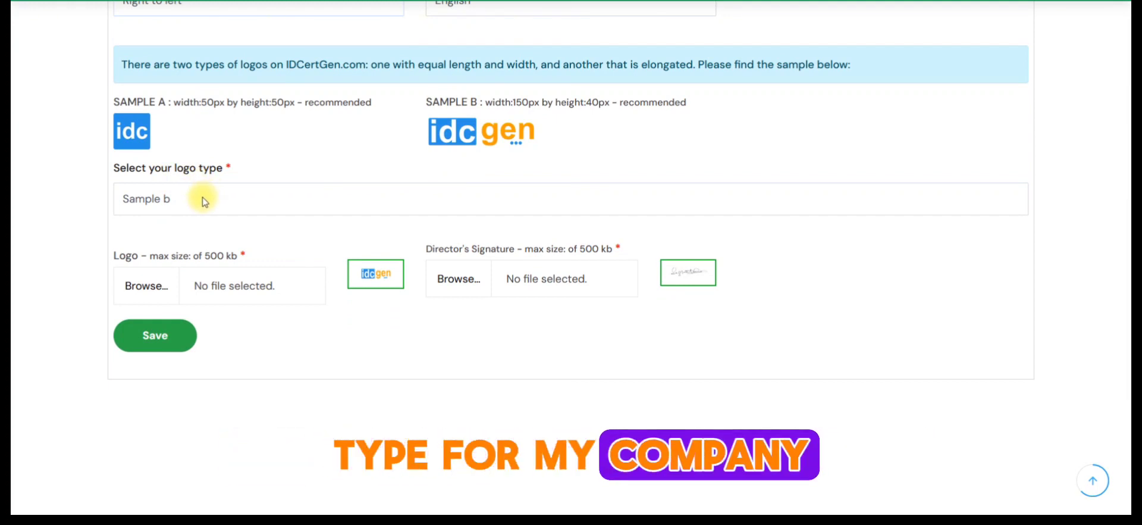
left_click(201, 197)
left_click(168, 249)
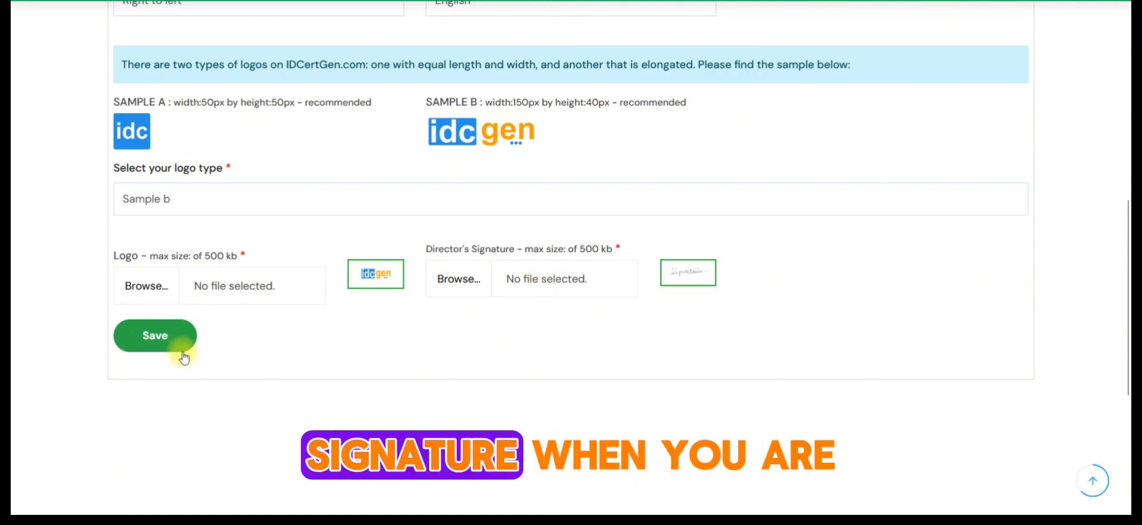
left_click(196, 338)
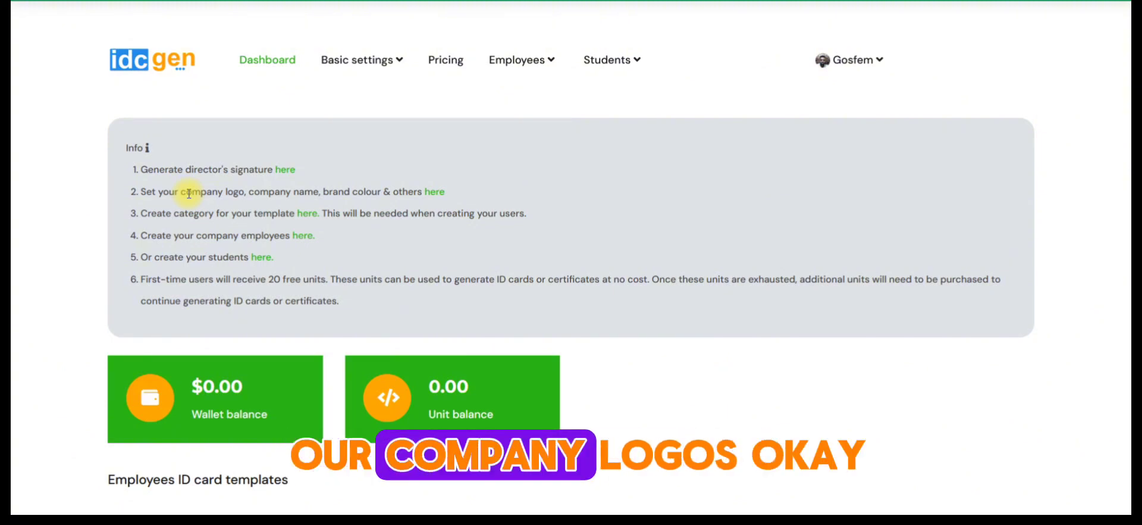
- Open the template category page from the dashboard instructions and name the new category "Junior staff ID card"
left_click_drag(211, 195, 296, 197)
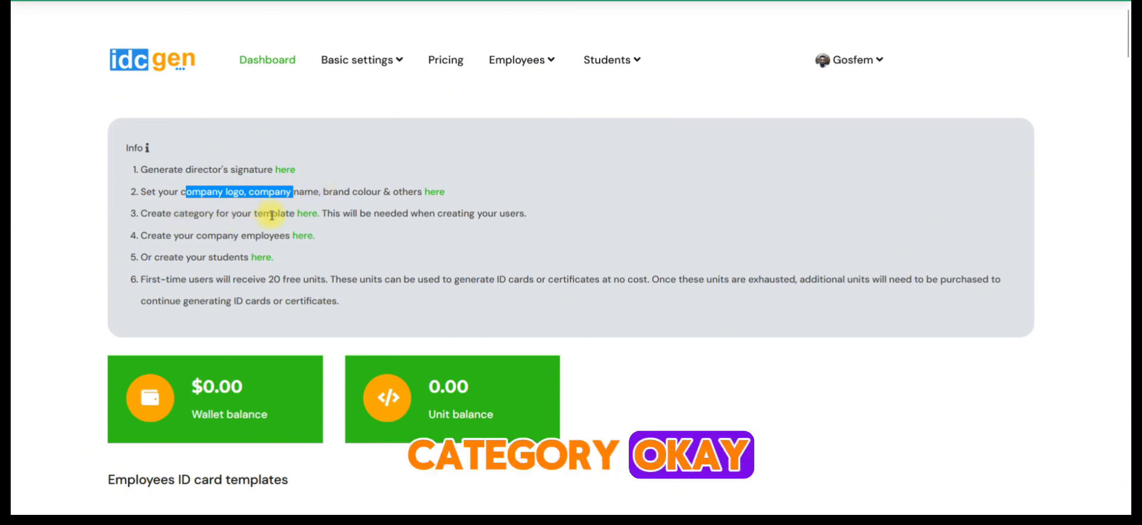
left_click(308, 215)
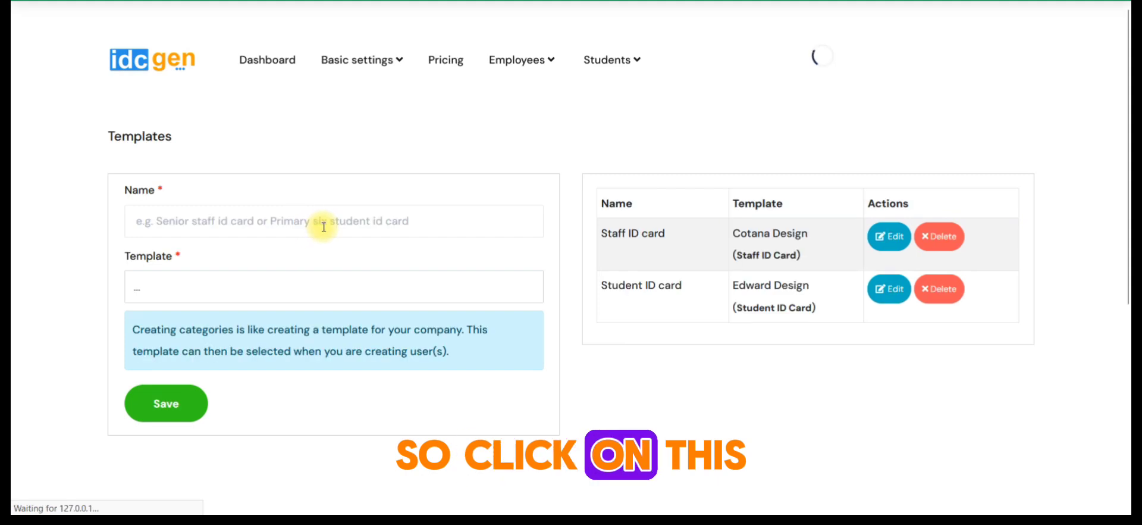
scroll(323, 226, "down", 2)
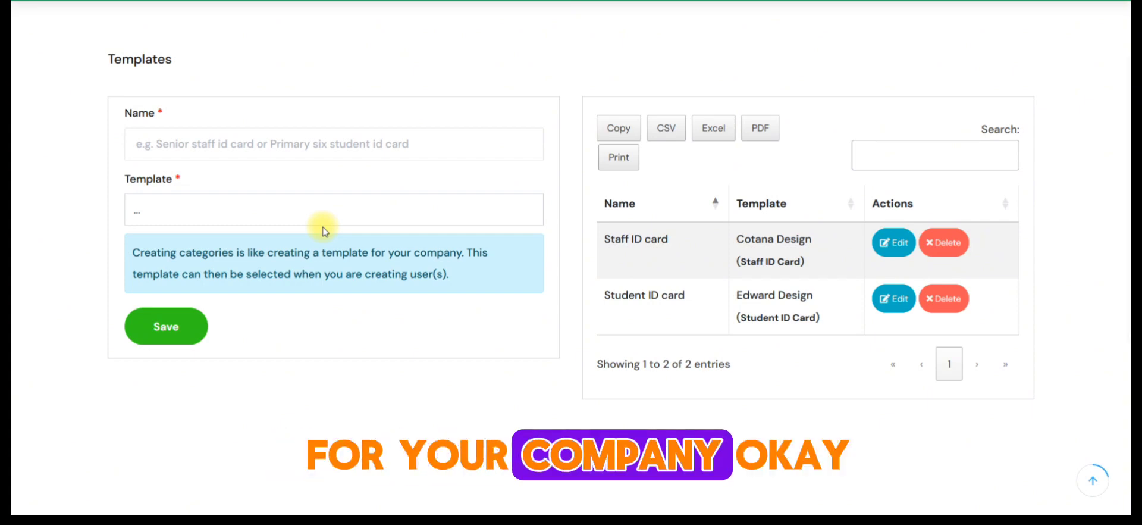
left_click(306, 152)
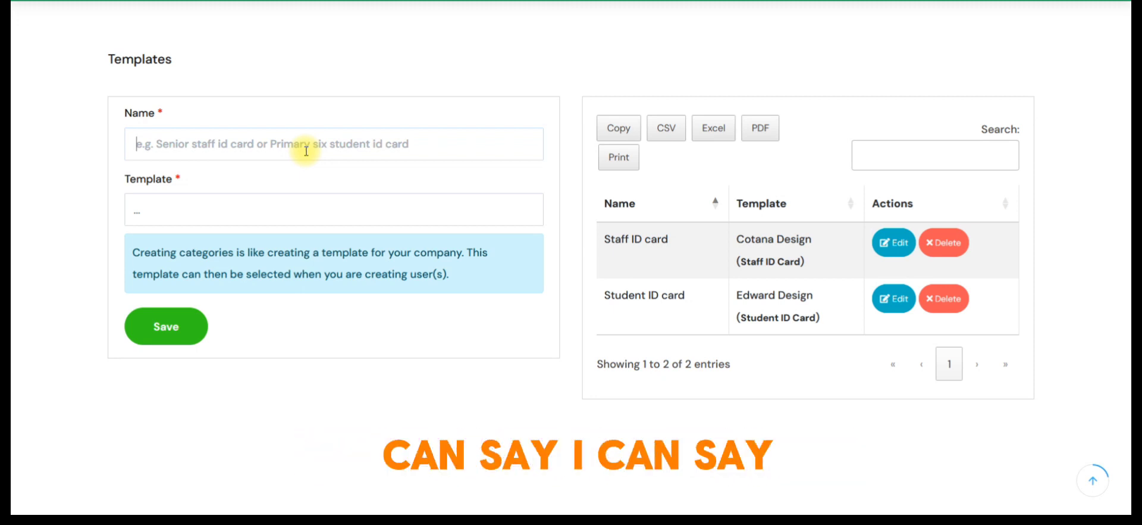
type("J")
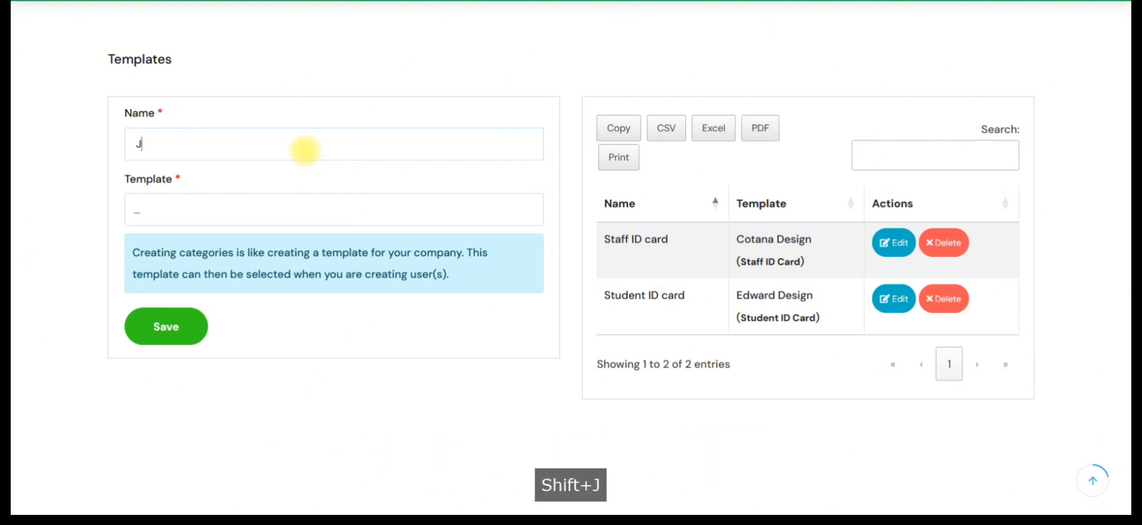
type("unior st")
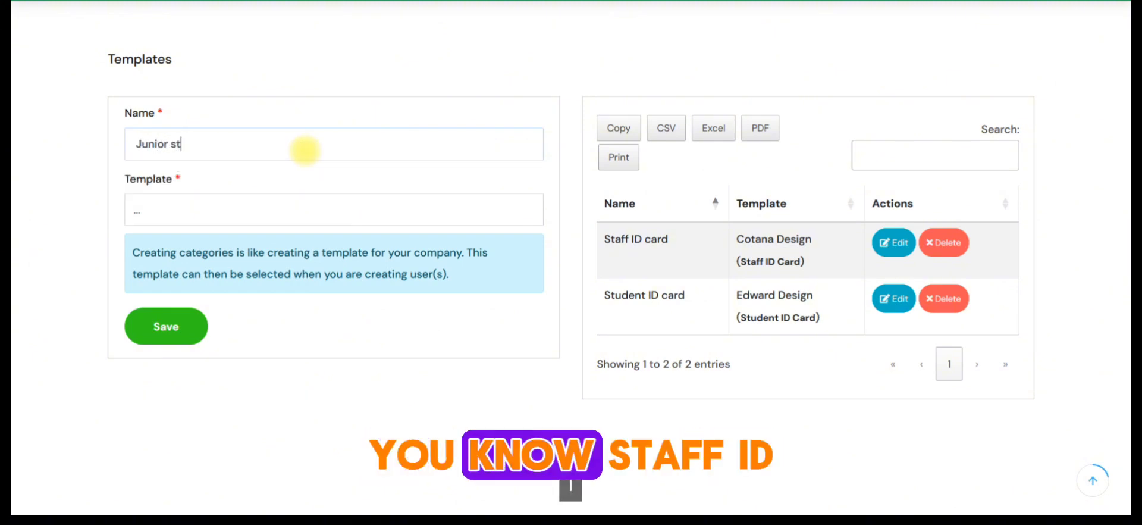
type("aff ID")
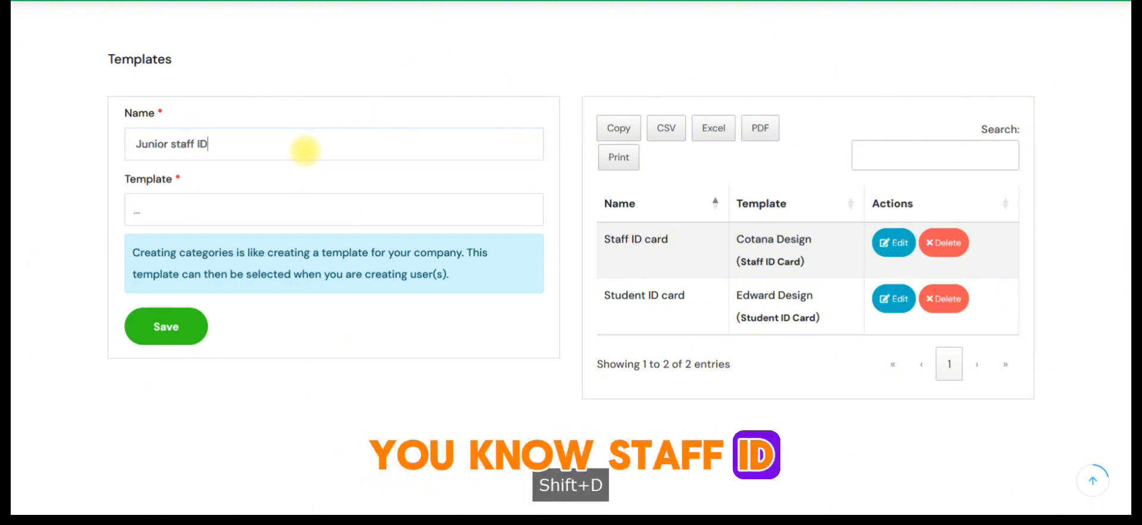
type(" card")
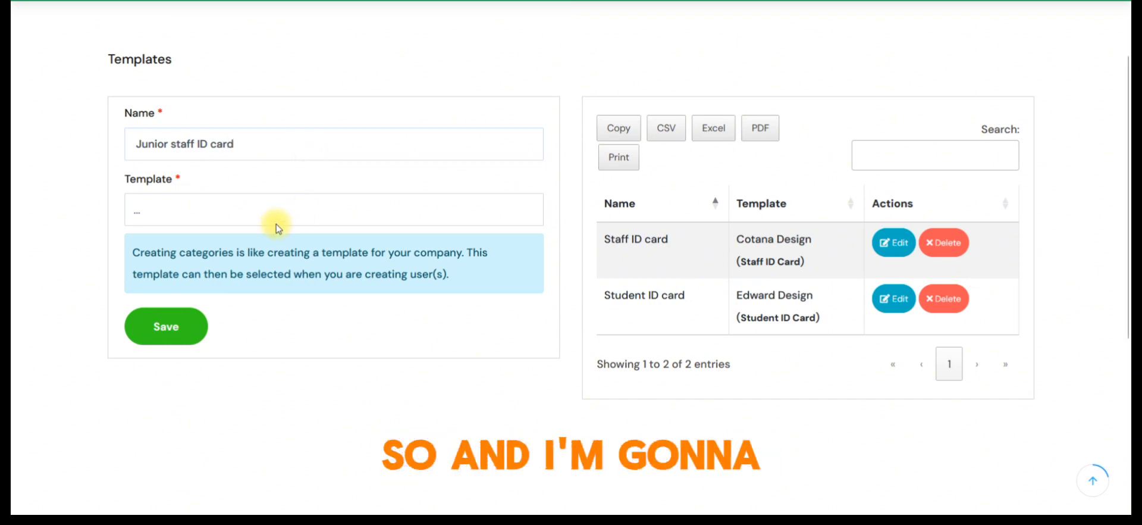
- Select Aspen Design (Staff ID Card) as the category's template and look over its front and back preview
left_click(227, 210)
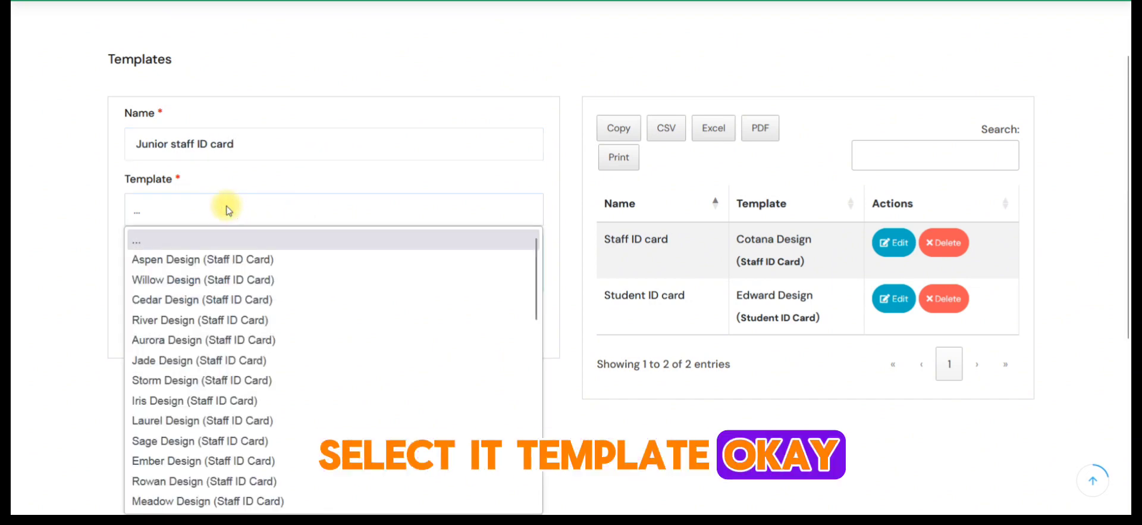
left_click(198, 265)
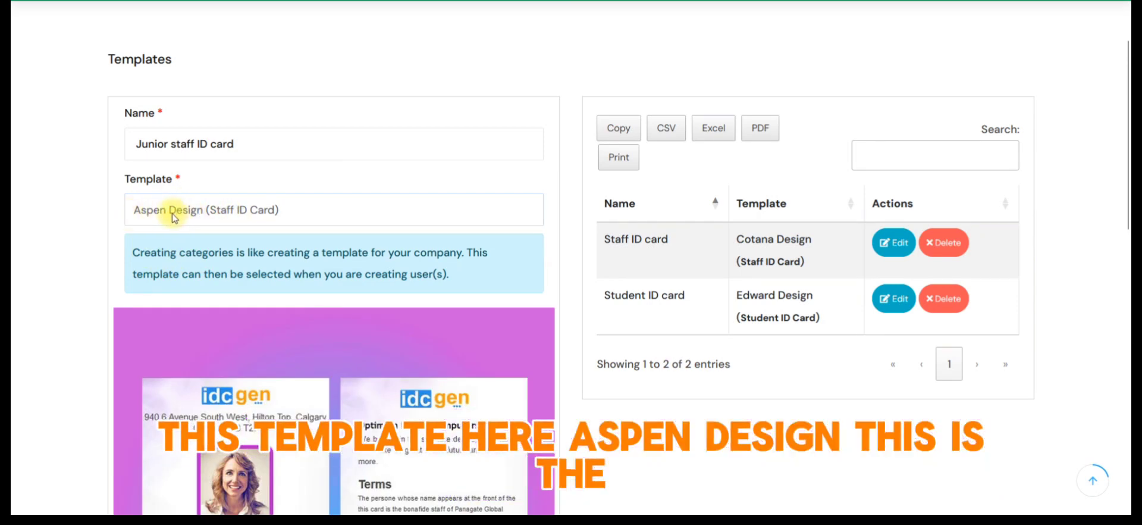
scroll(267, 256, "down", 5)
scroll(297, 280, "up", 2)
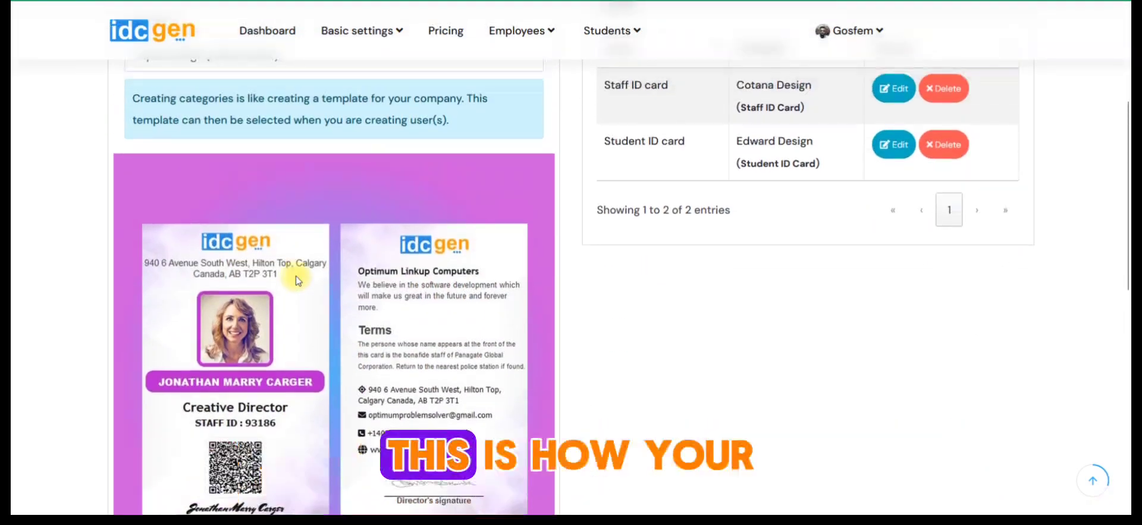
scroll(301, 288, "down", 3)
scroll(333, 290, "up", 3)
scroll(333, 290, "up", 1)
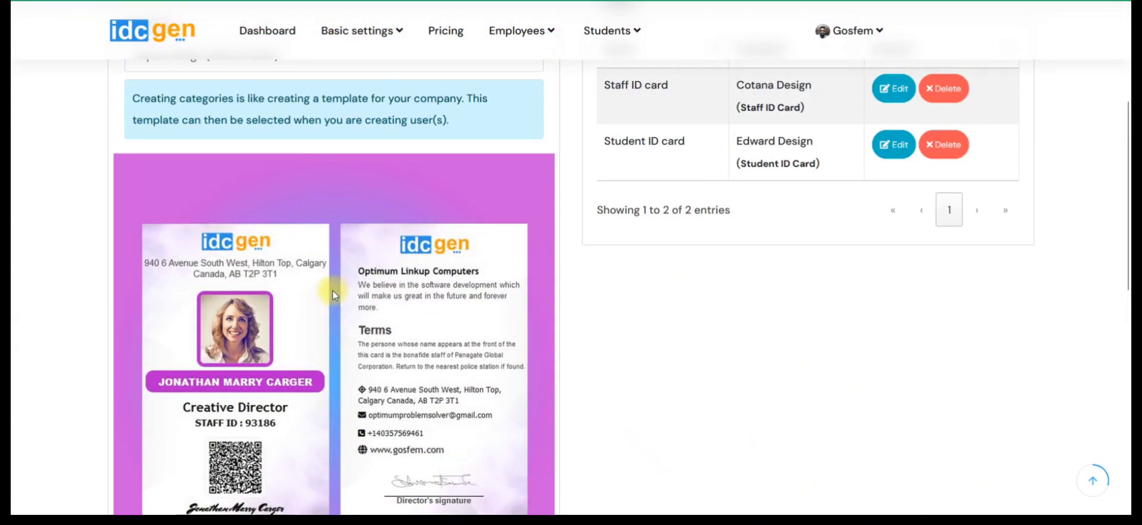
scroll(333, 290, "up", 3)
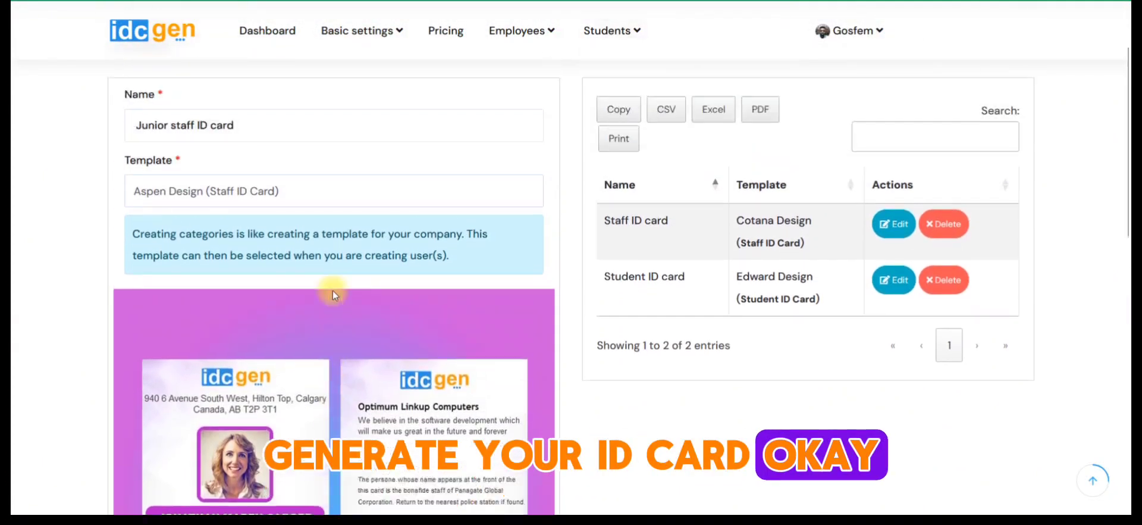
- Change the category's template to Willow Design (Staff ID Card)
left_click(250, 213)
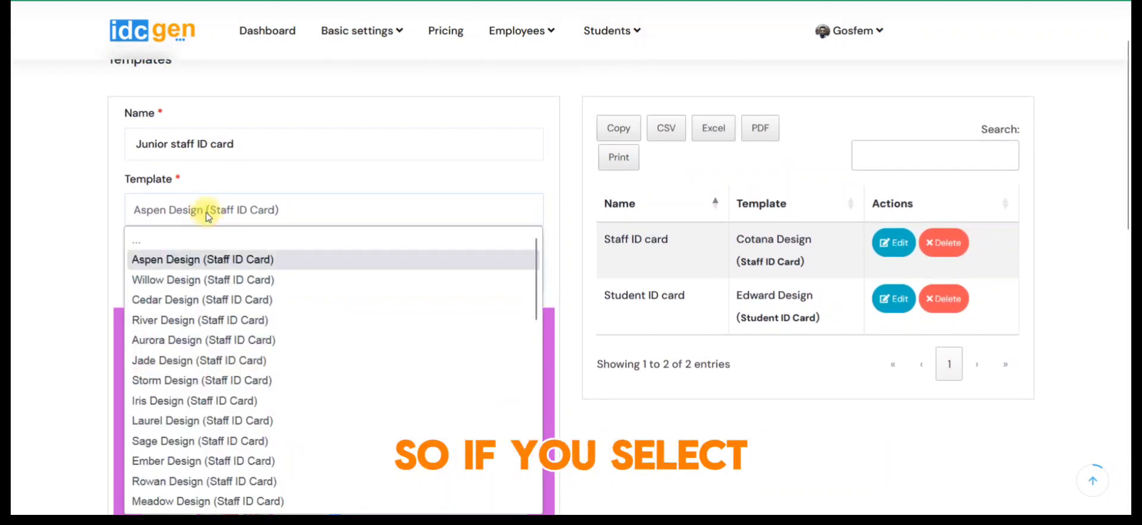
left_click(170, 280)
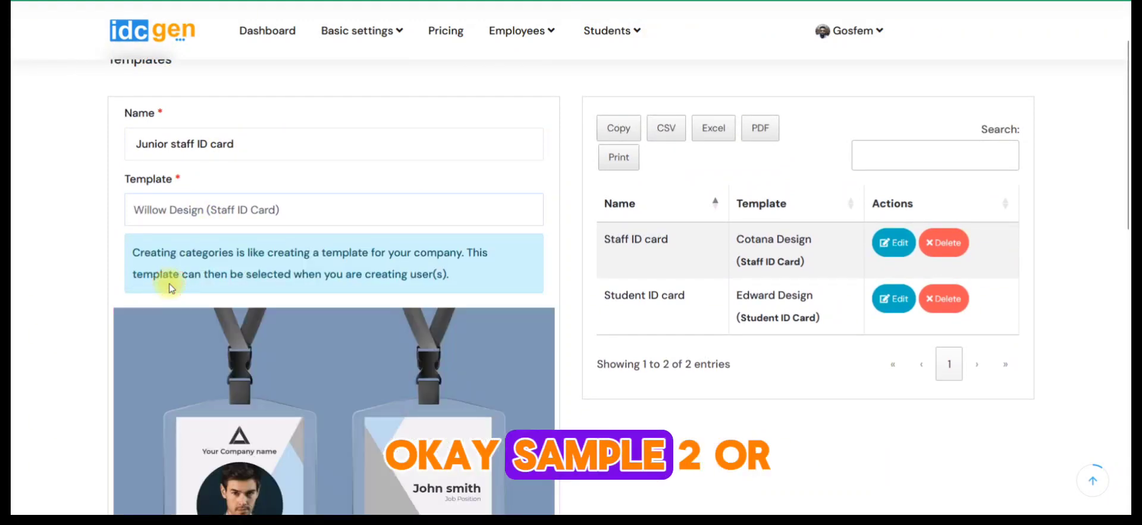
- Try Cedar Design (Staff ID Card) as the category's template and compare its preview with the Willow Design preview
scroll(171, 288, "down", 5)
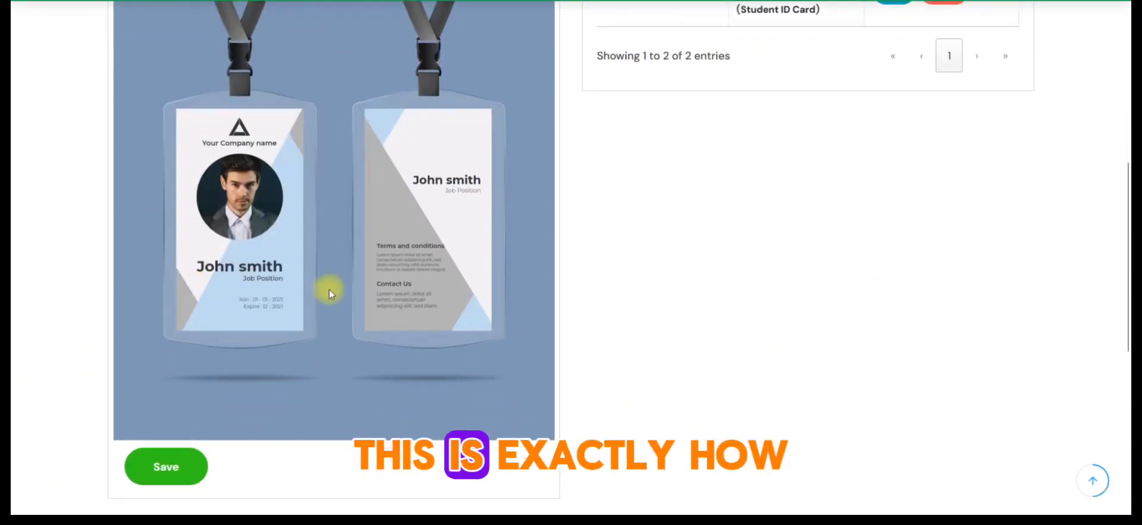
scroll(329, 290, "up", 3)
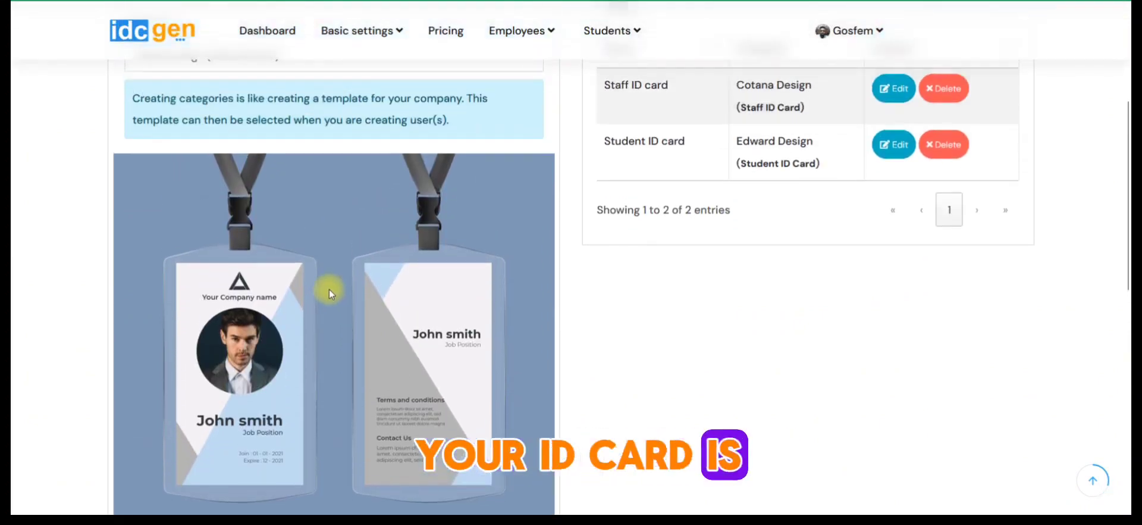
scroll(263, 296, "up", 2)
left_click(188, 132)
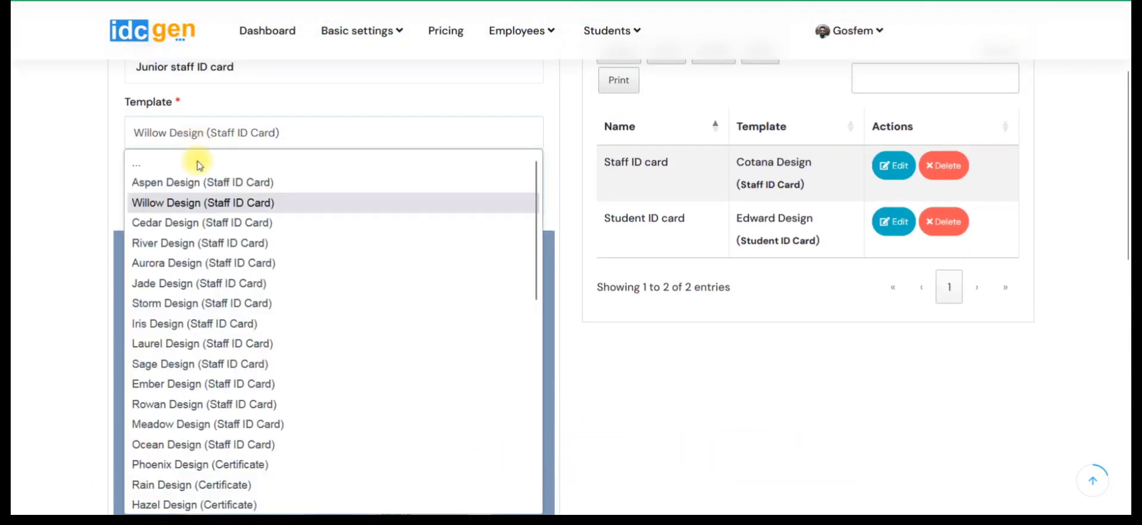
left_click(172, 223)
scroll(268, 333, "down", 3)
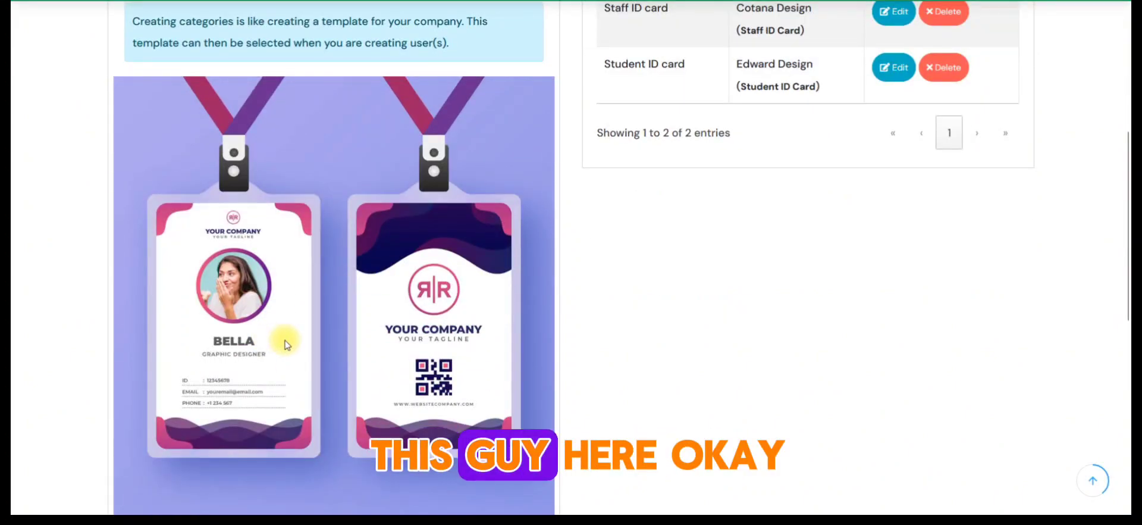
scroll(285, 344, "up", 3)
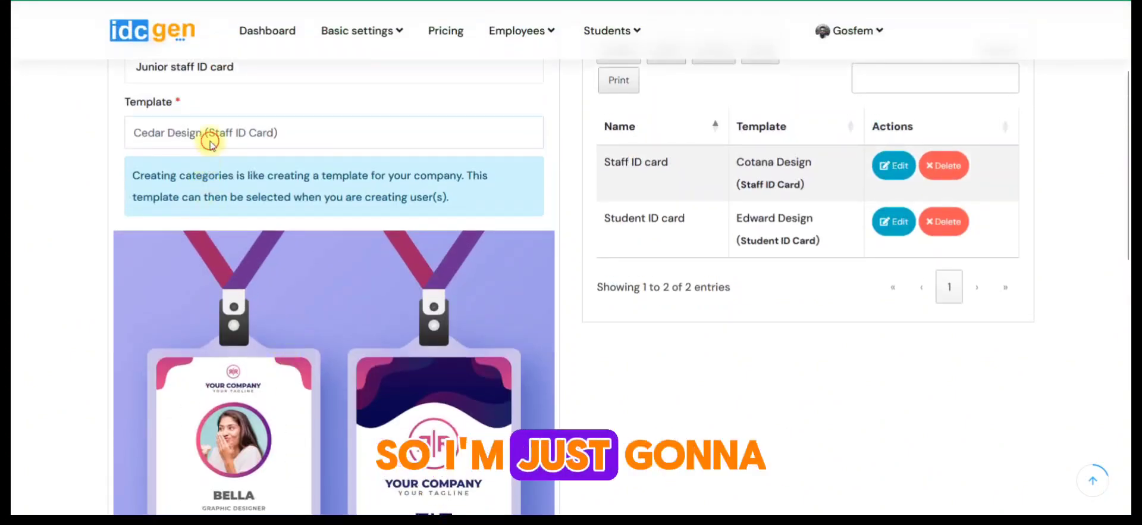
- Set the template back to Willow Design (Staff ID Card) and save the Junior staff ID card category
left_click(209, 143)
left_click(191, 199)
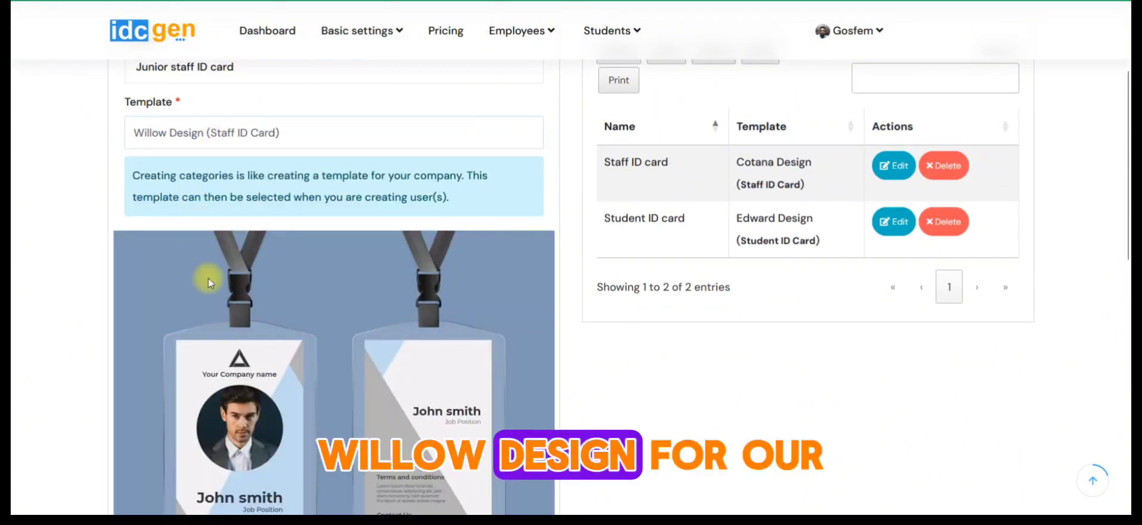
scroll(208, 282, "up", 3)
left_click_drag(241, 220, 36, 283)
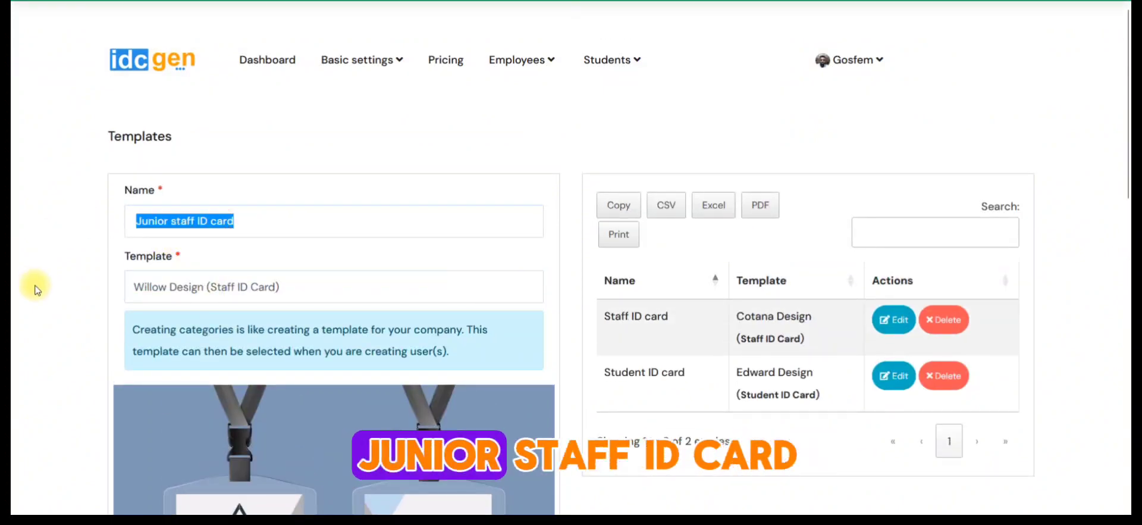
scroll(35, 283, "down", 7)
left_click(168, 466)
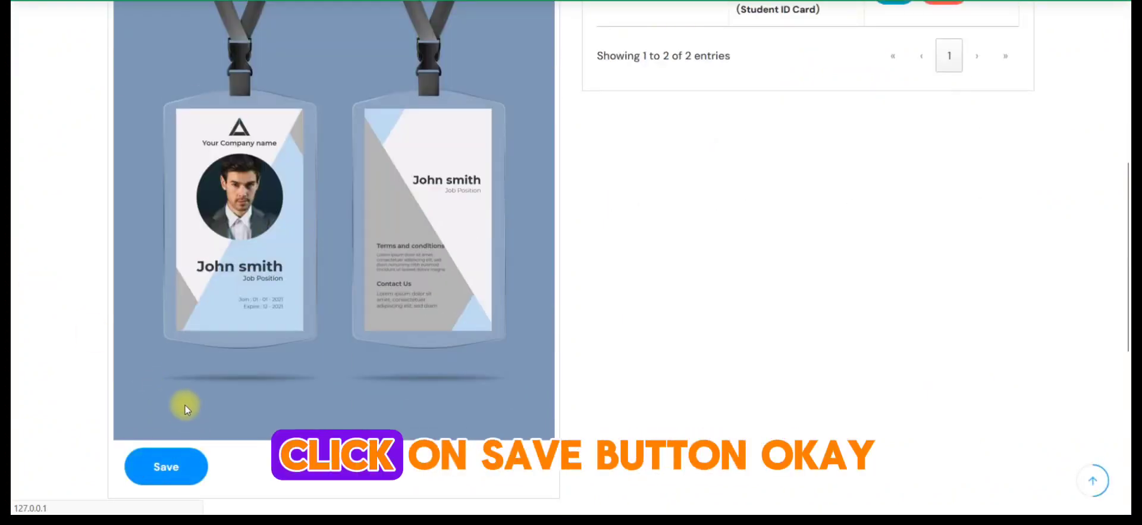
scroll(510, 433, "down", 1)
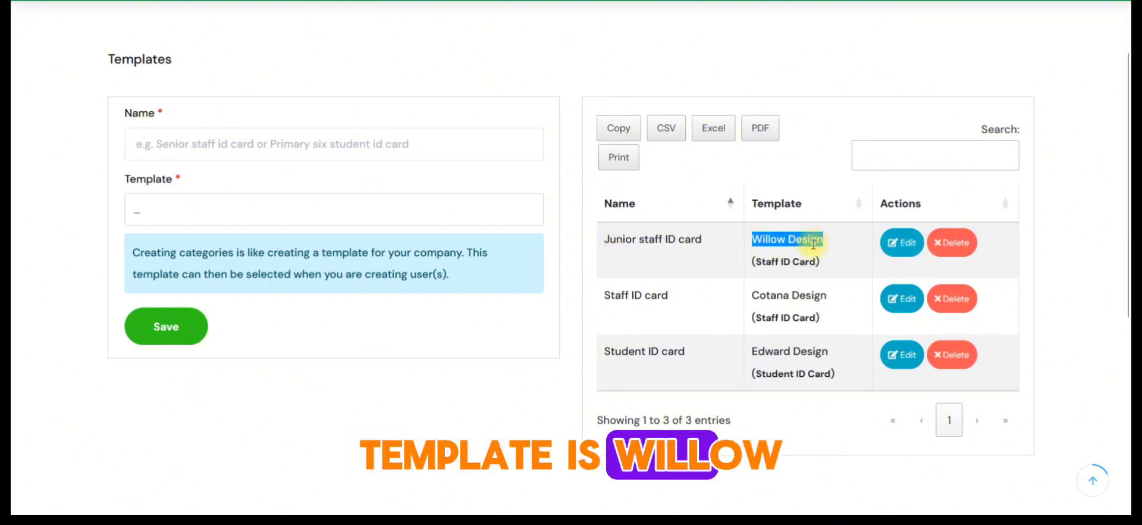
- Return to the dashboard and open the company employees page from its instructions
scroll(814, 243, "up", 1)
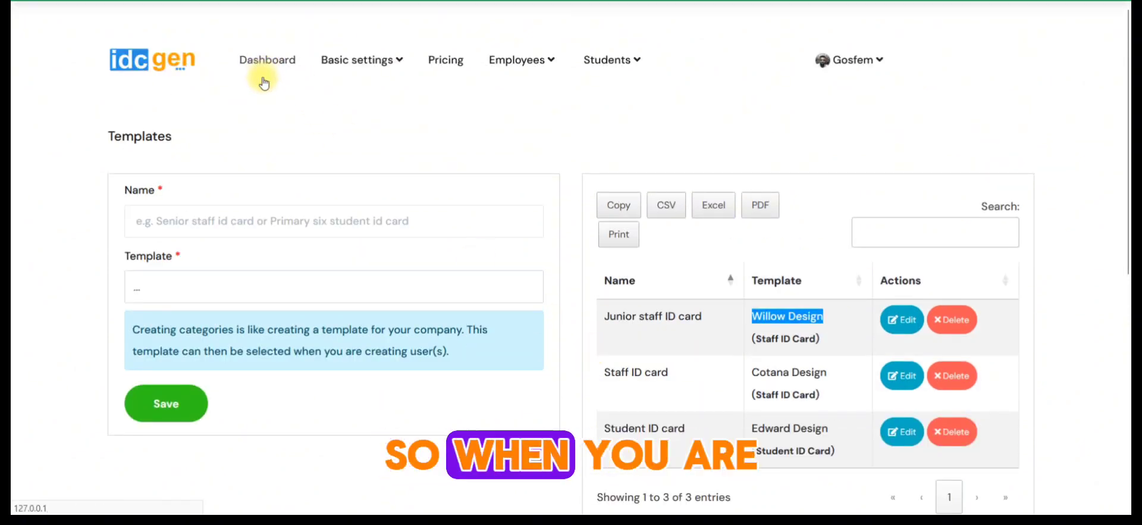
left_click(263, 79)
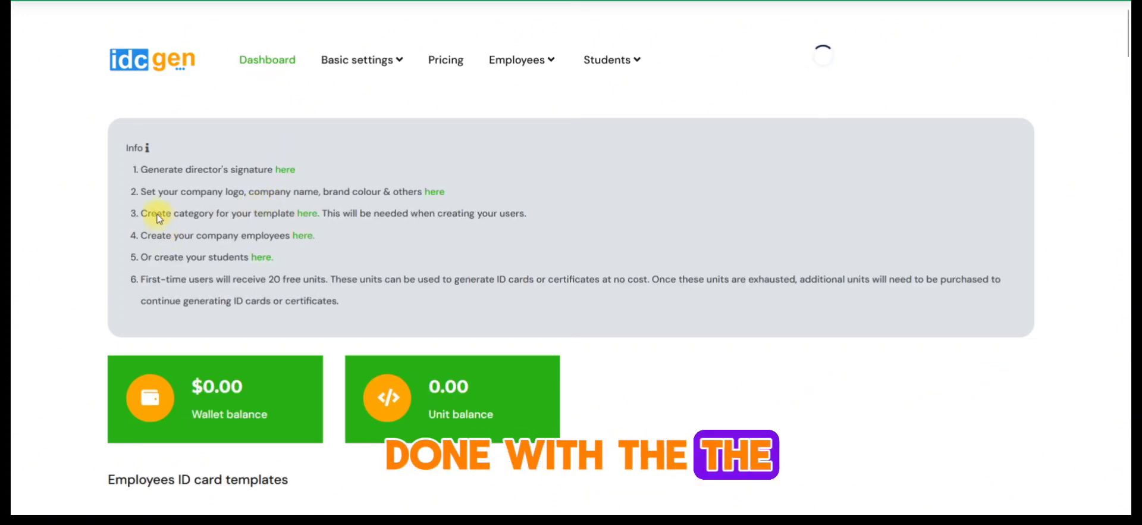
left_click(302, 239)
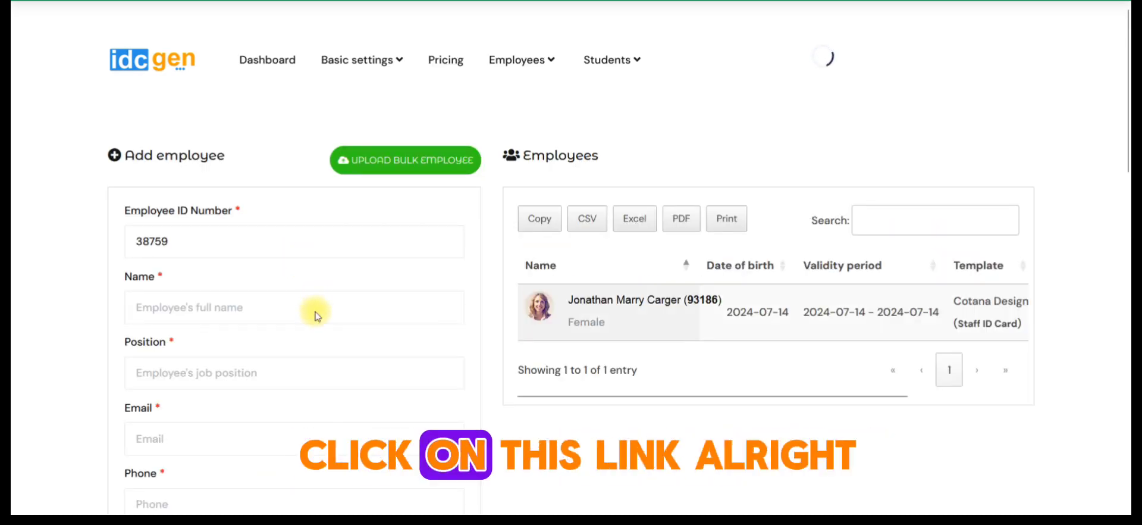
- Look through the fields of the Add employee form, from the employee ID number to the ID card settings
scroll(313, 311, "down", 1)
scroll(357, 77, "down", 3)
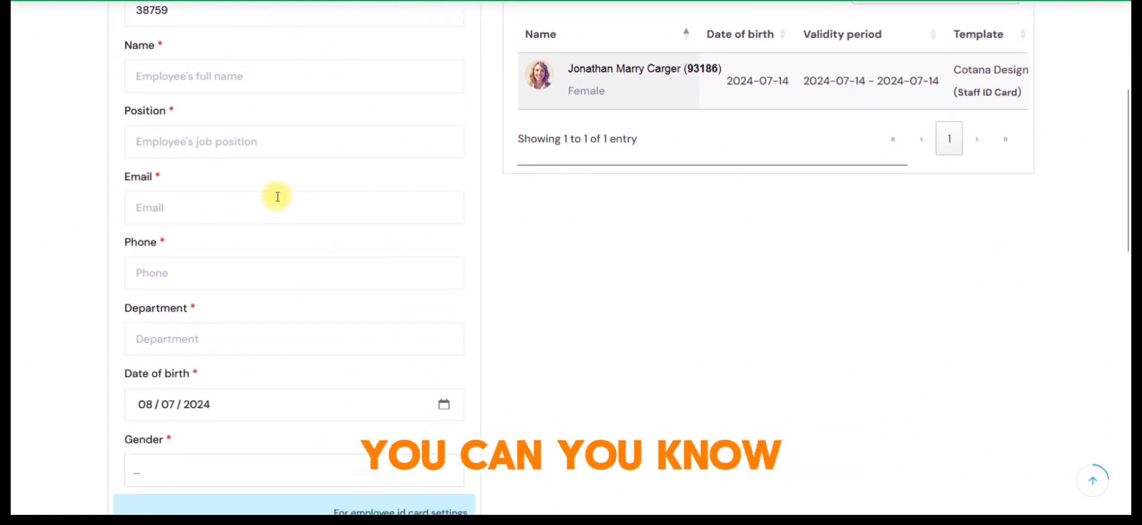
scroll(248, 151, "up", 1)
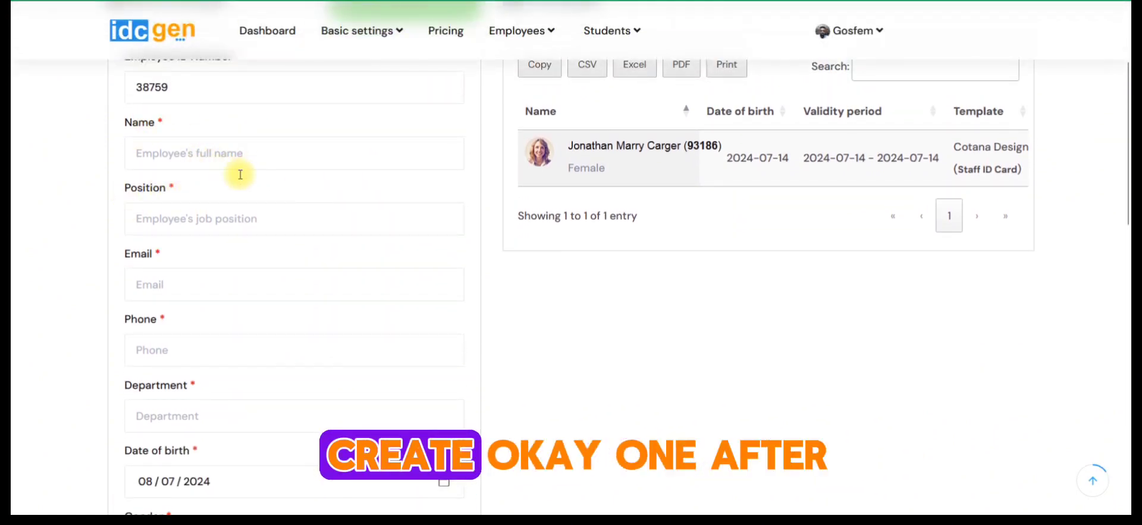
scroll(232, 265, "down", 3)
scroll(237, 228, "up", 4)
scroll(241, 249, "down", 7)
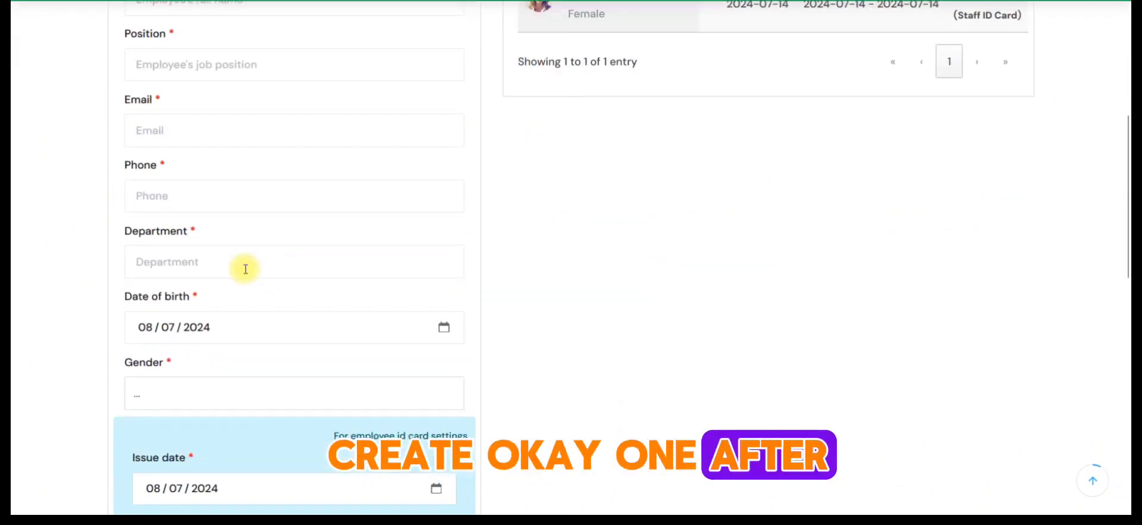
scroll(246, 276, "up", 7)
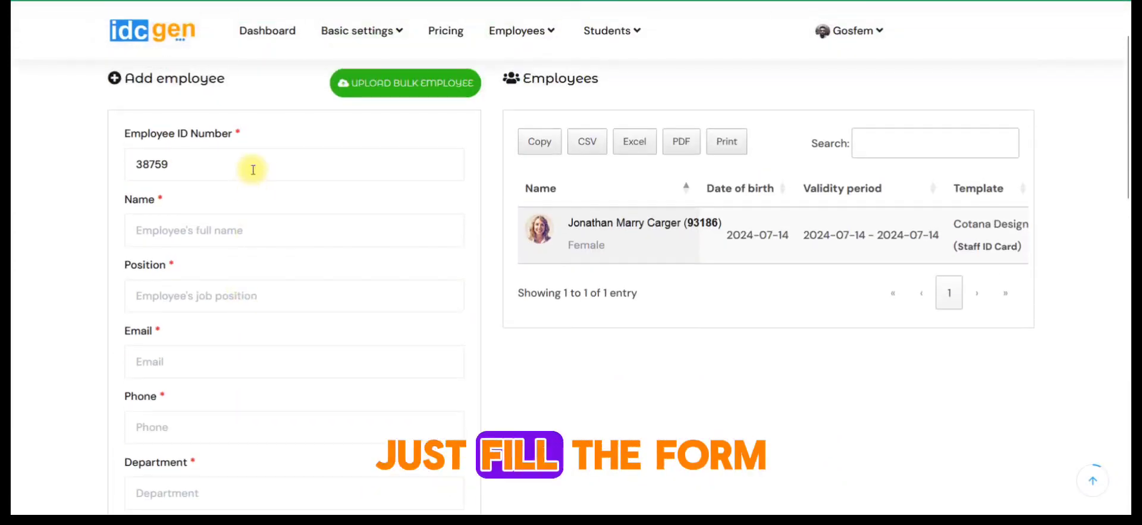
scroll(257, 232, "up", 1)
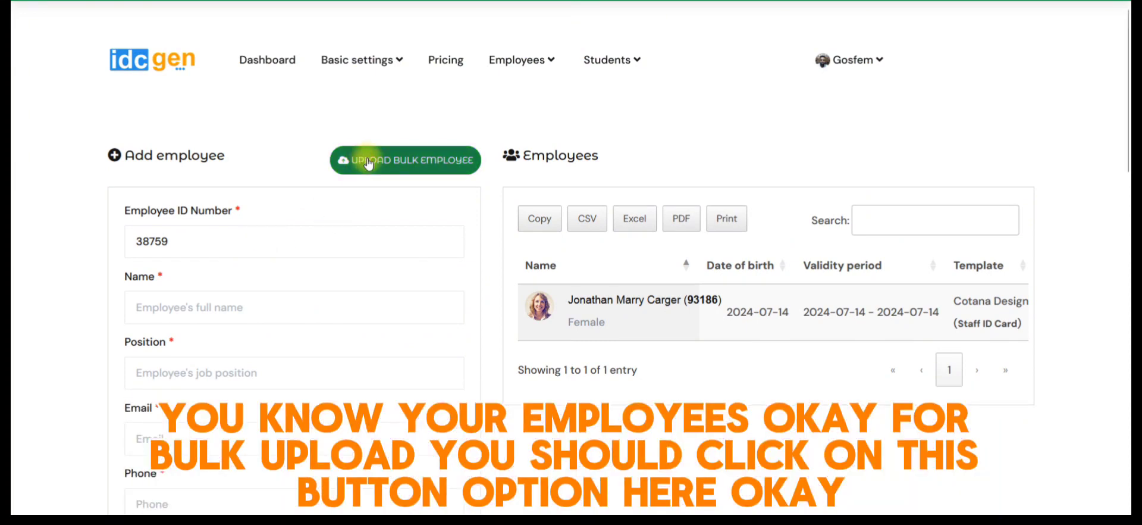
- Open the bulk employee upload form, choose the Junior staff ID card category, and close the form without uploading a file
left_click(408, 162)
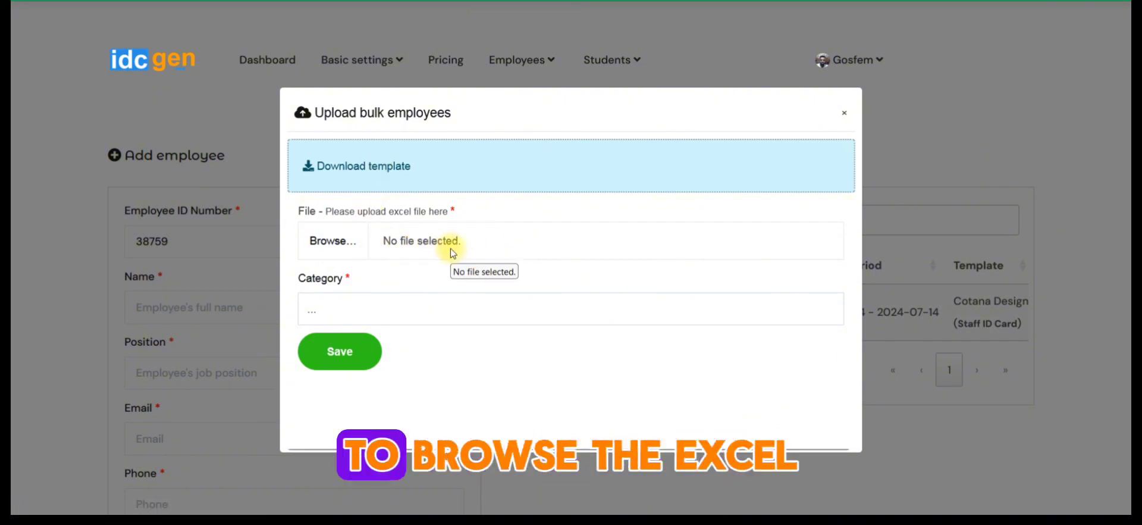
left_click(357, 308)
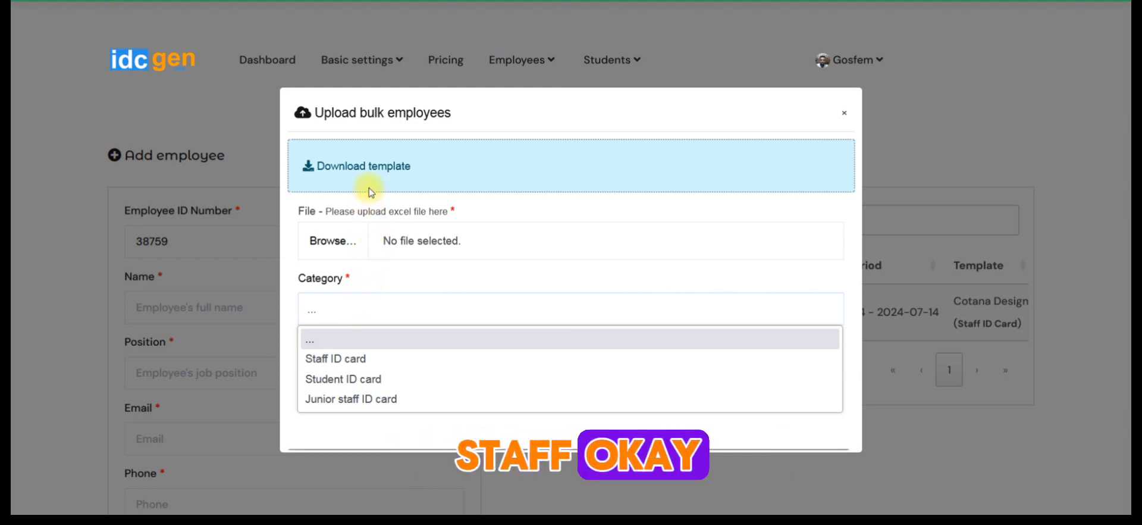
left_click(353, 400)
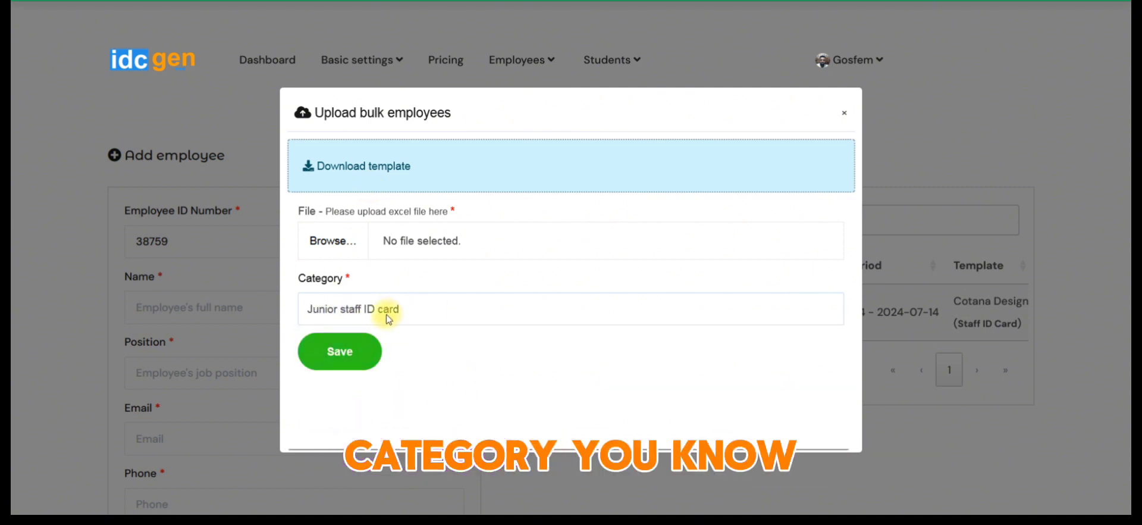
left_click(244, 298)
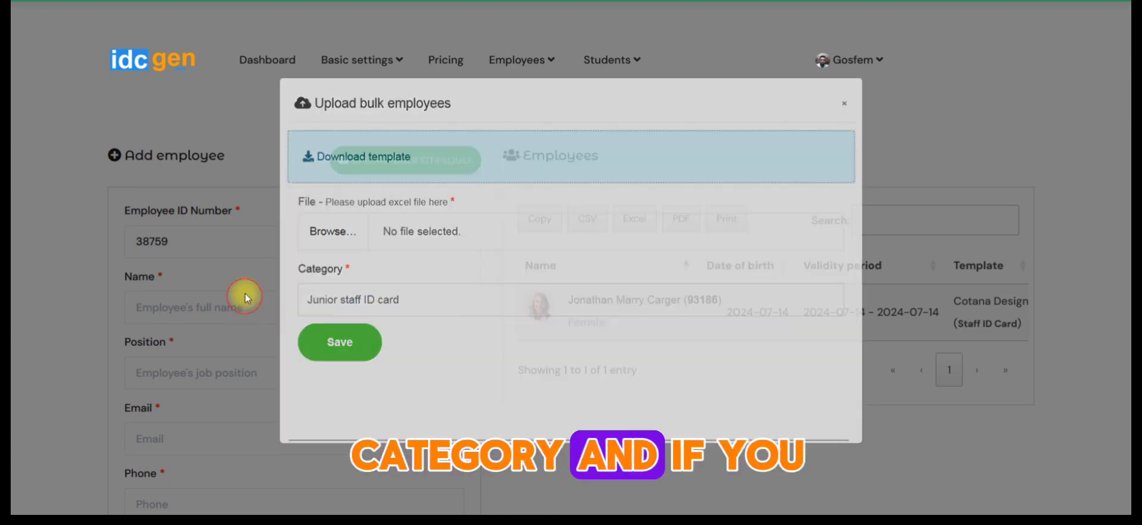
- Open the Junior staff ID card category for editing, try Iris Design and Willow Design as its template, and close without saving
left_click(348, 62)
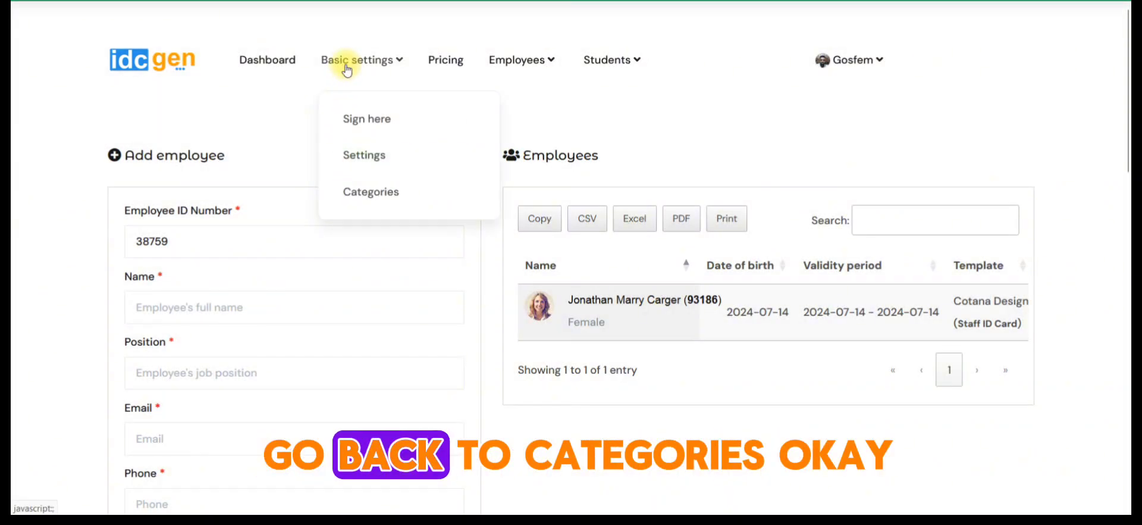
left_click(369, 197)
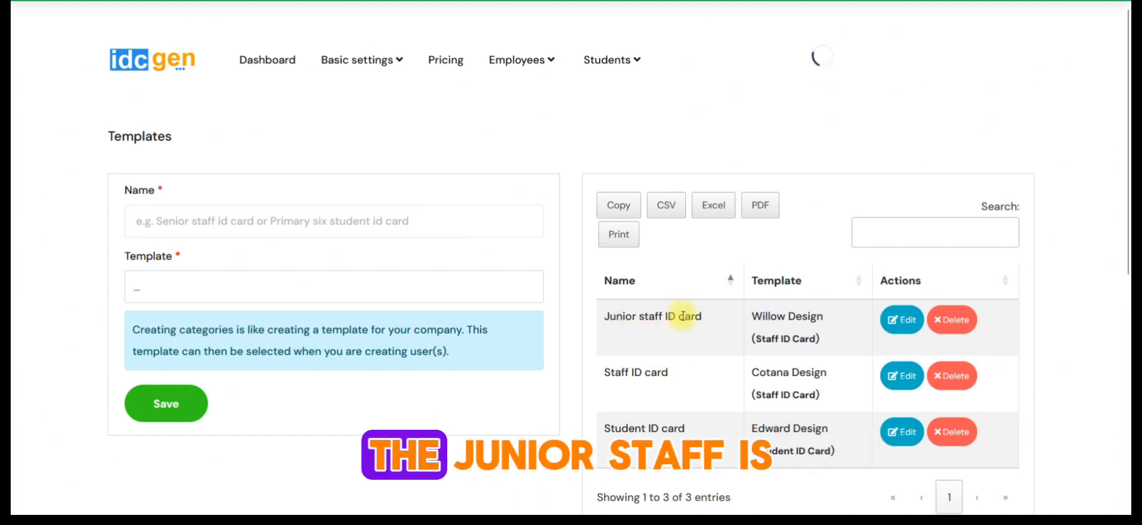
left_click(900, 324)
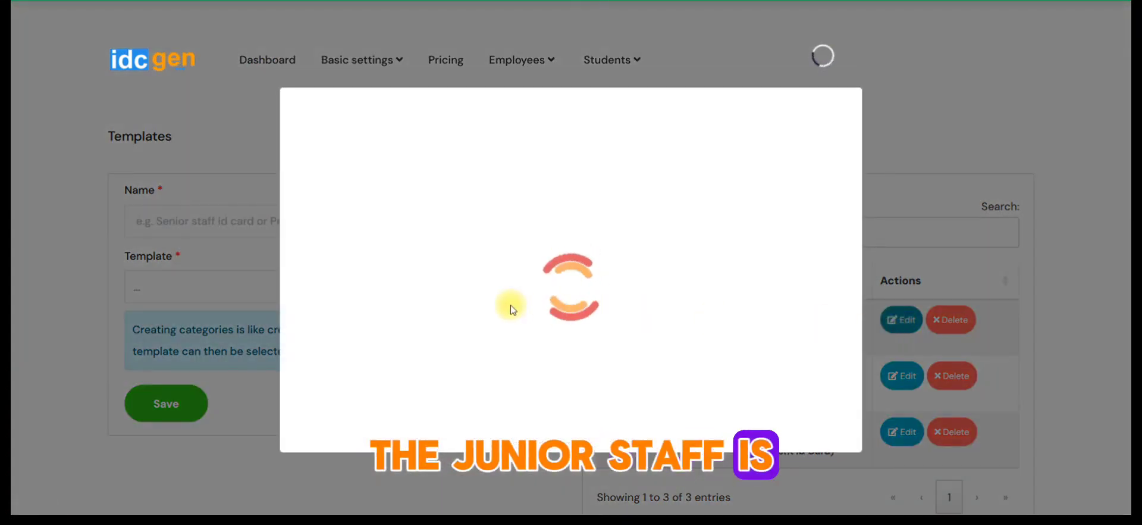
left_click(391, 275)
left_click(377, 175)
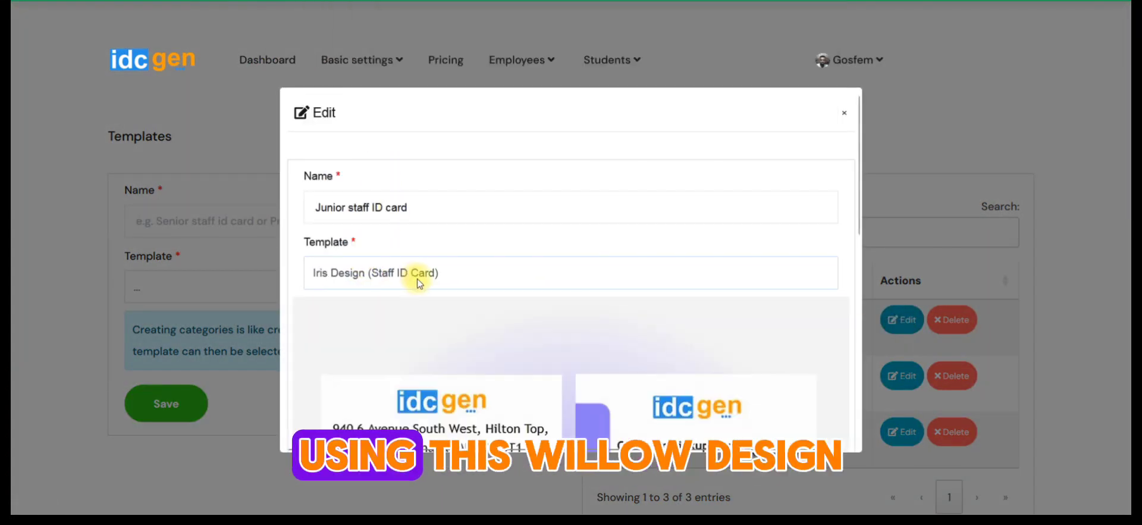
left_click(415, 273)
left_click(358, 41)
scroll(427, 342, "down", 5)
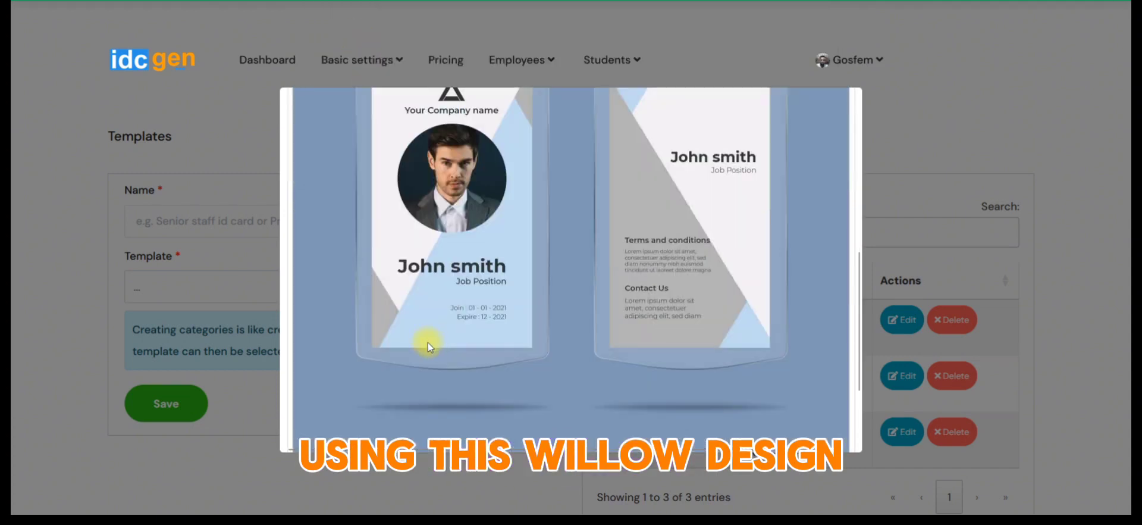
scroll(483, 301, "up", 4)
left_click(189, 237)
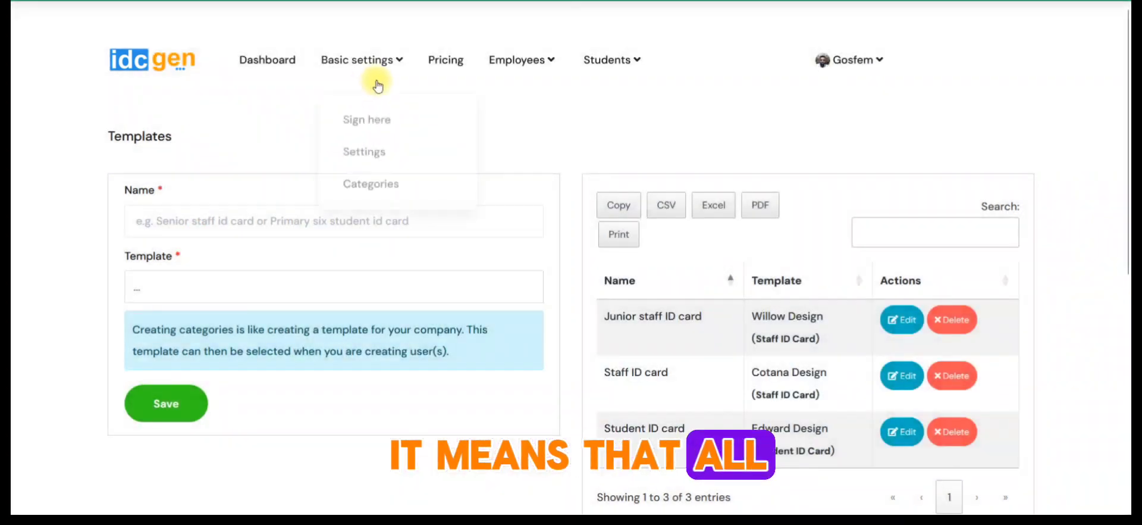
- Open the employee management page, change the listed employee's category to Junior staff ID card, and save the record
mouse_move(508, 69)
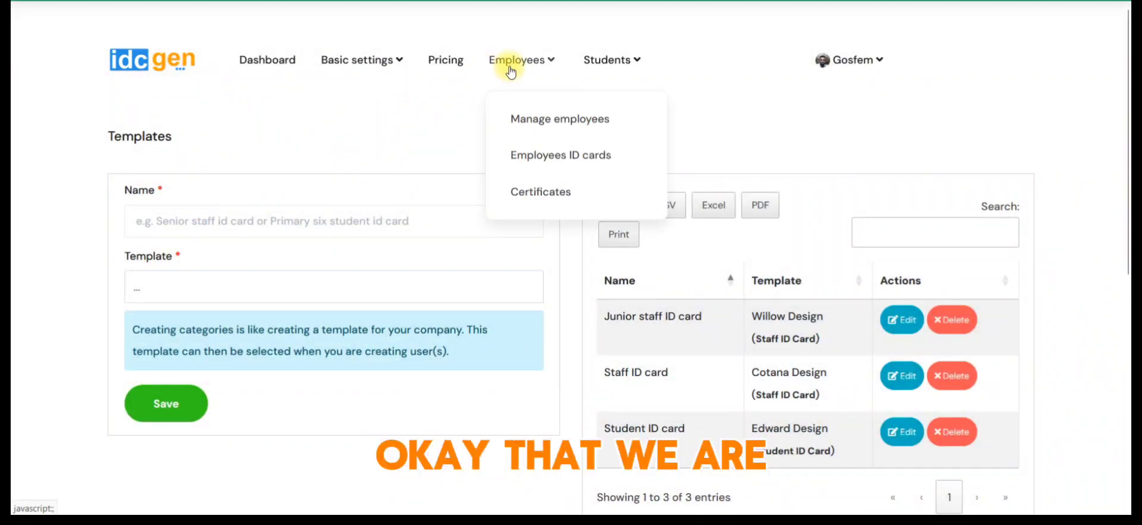
left_click(546, 135)
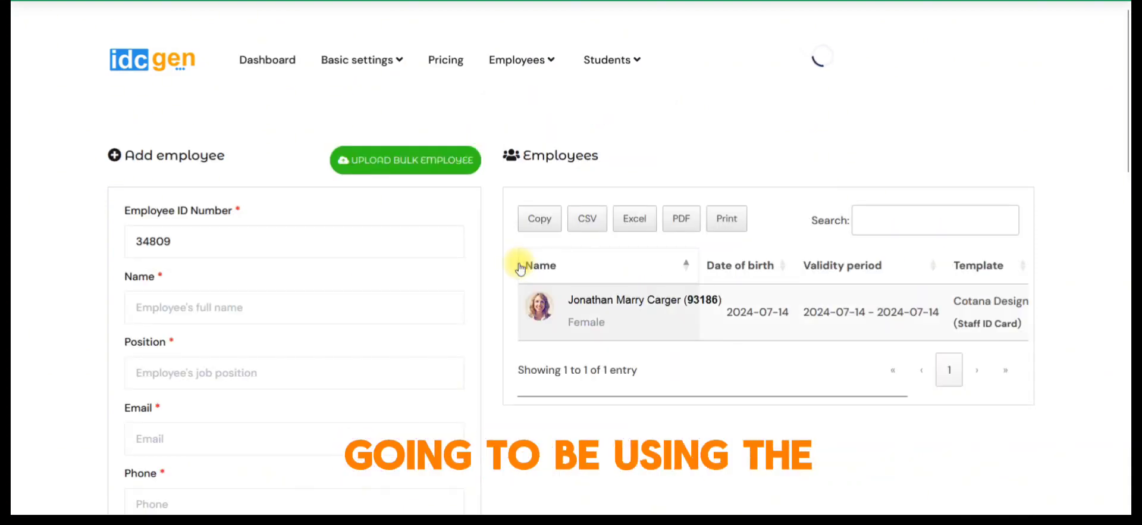
left_click_drag(650, 395, 887, 395)
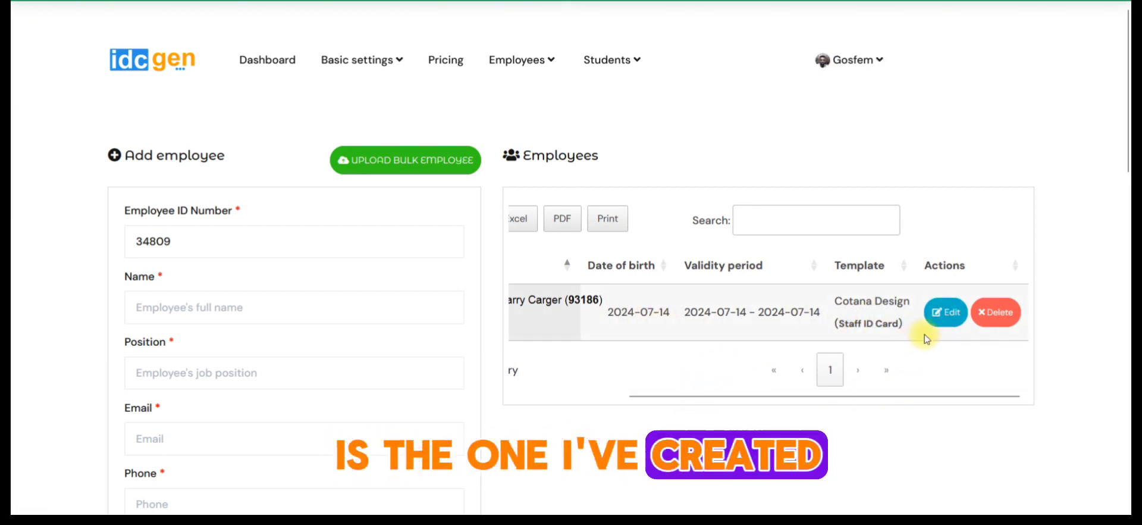
left_click(944, 313)
scroll(417, 375, "down", 5)
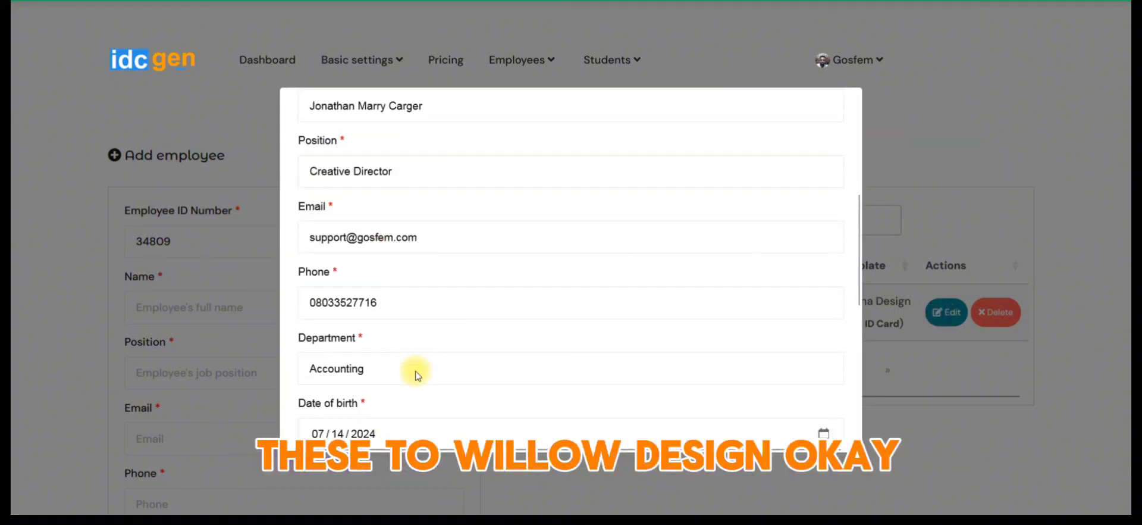
scroll(417, 375, "down", 6)
left_click(360, 382)
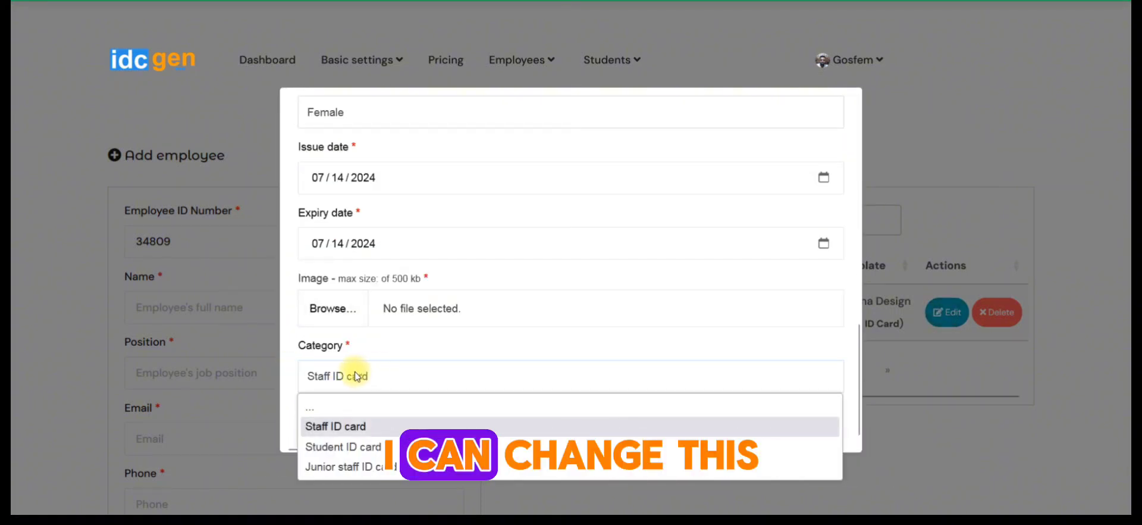
left_click(354, 469)
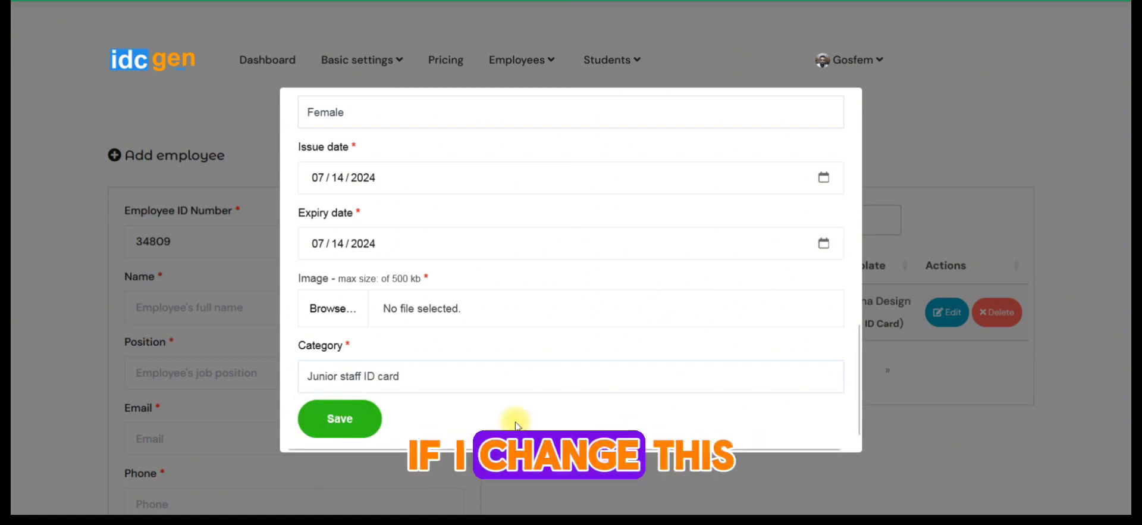
left_click(366, 419)
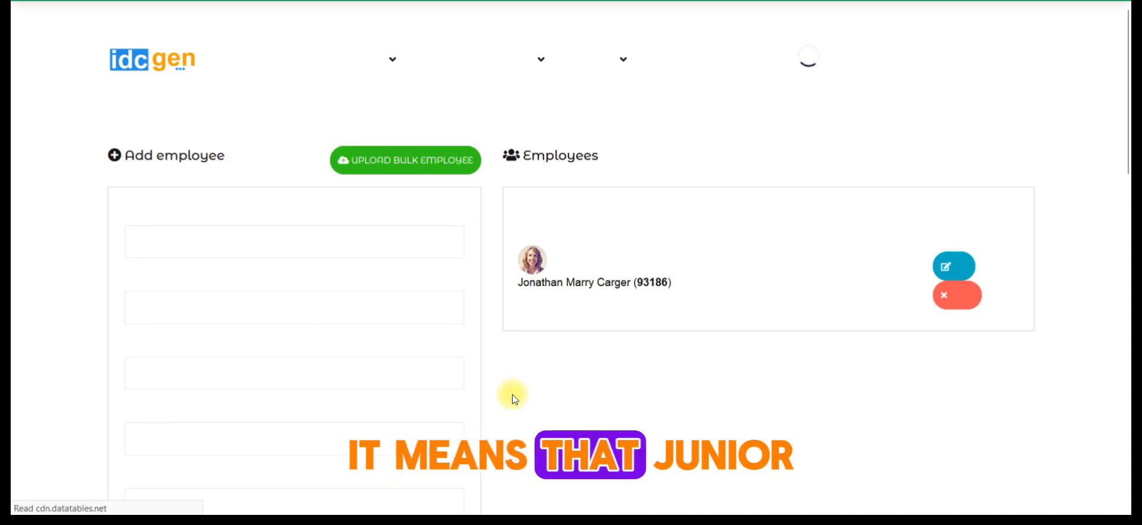
- Open the categories page and check which template the Junior staff ID card category uses
mouse_move(366, 62)
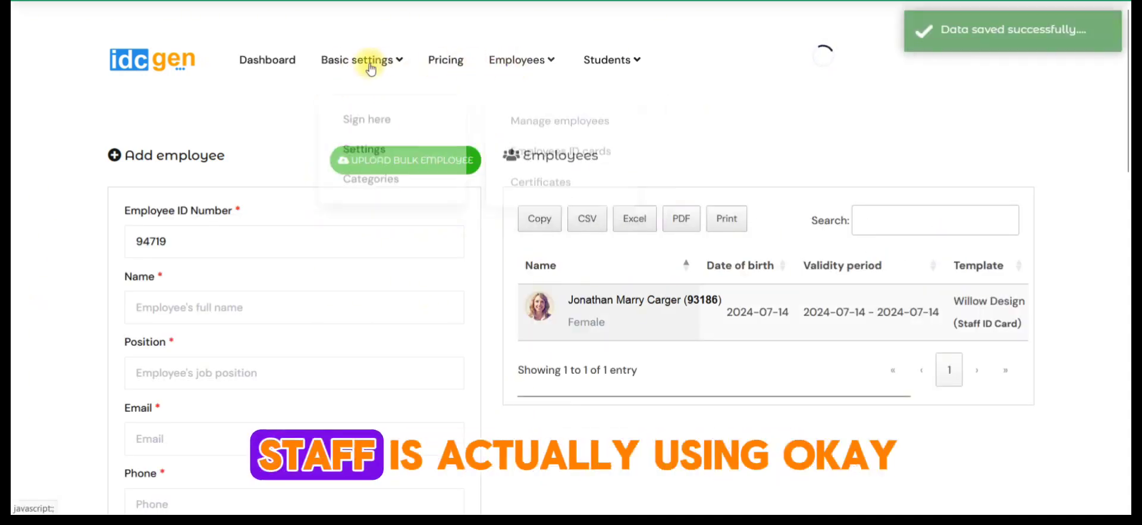
left_click(361, 190)
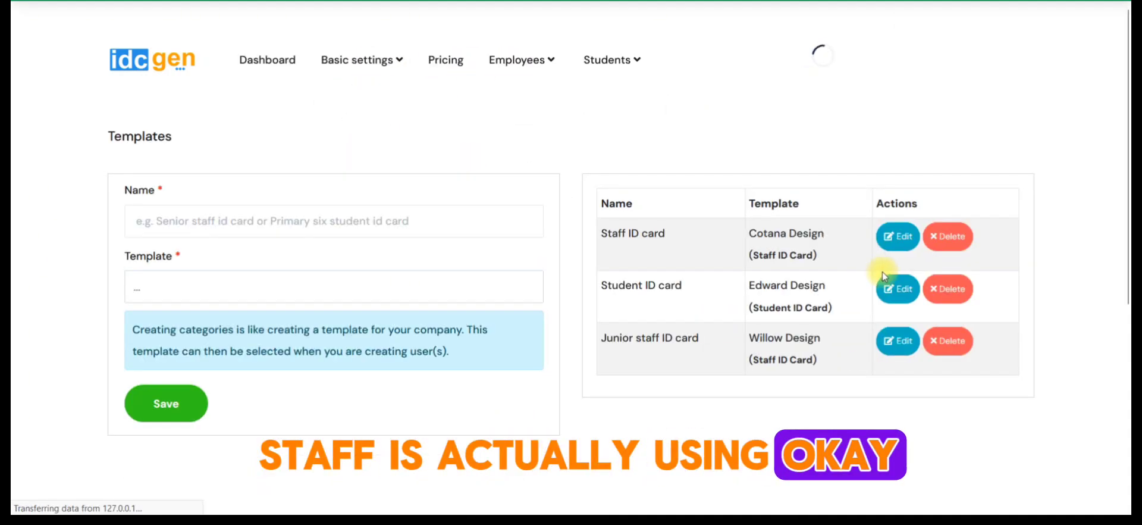
left_click_drag(751, 316, 828, 316)
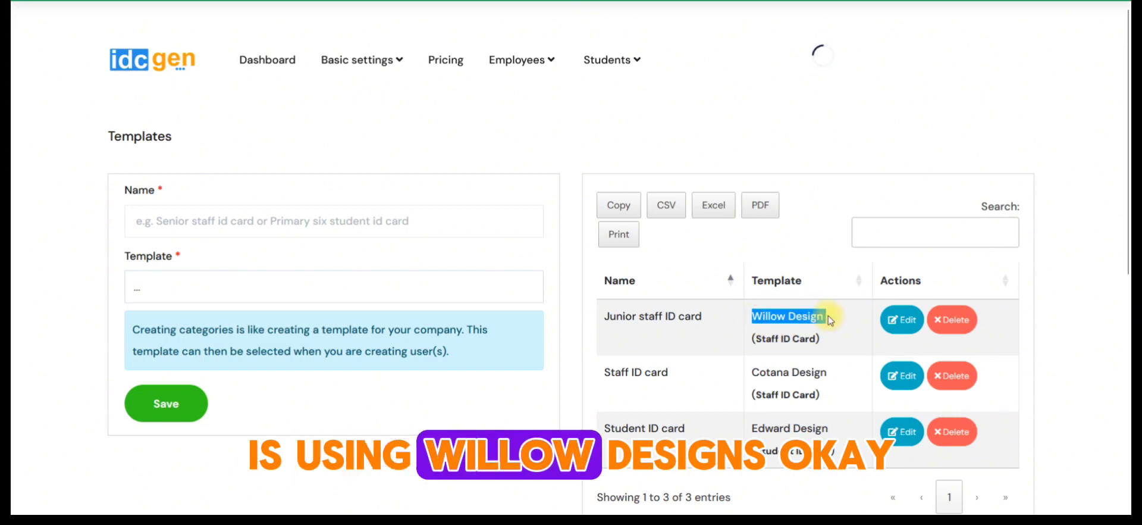
- Go from the dashboard to the student creation page and look through the Add student form
left_click(282, 64)
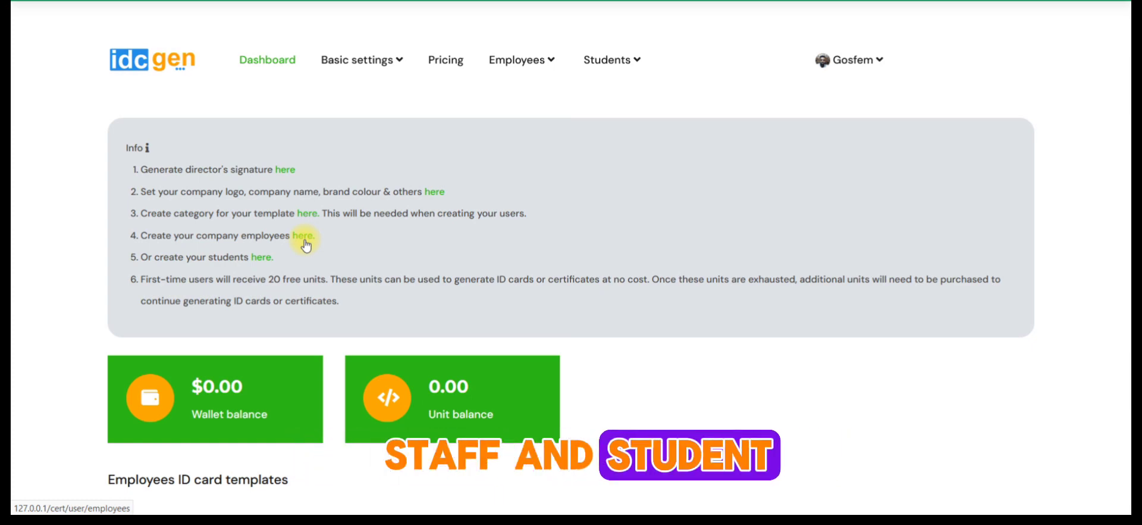
left_click(257, 261)
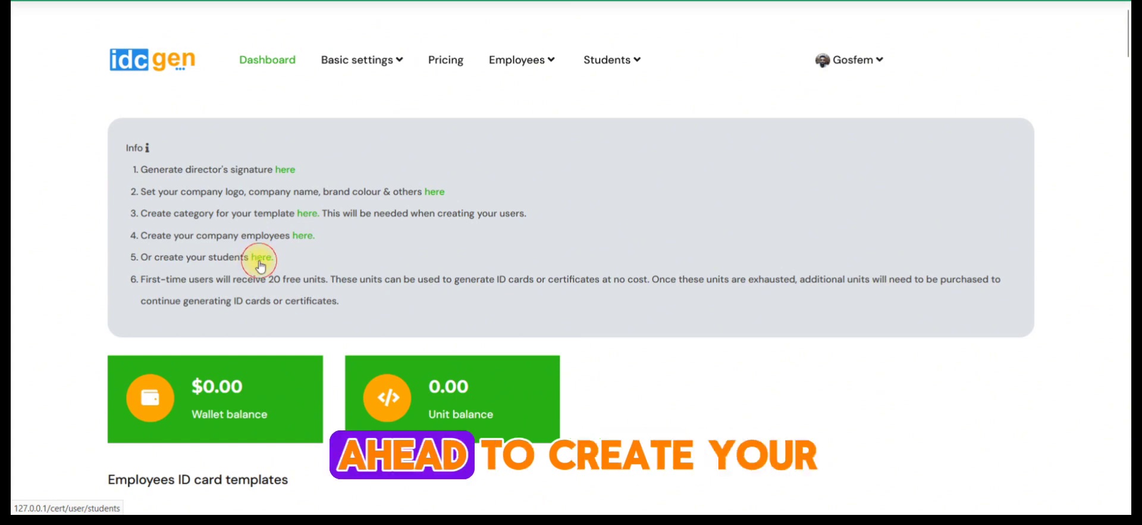
scroll(376, 284, "down", 1)
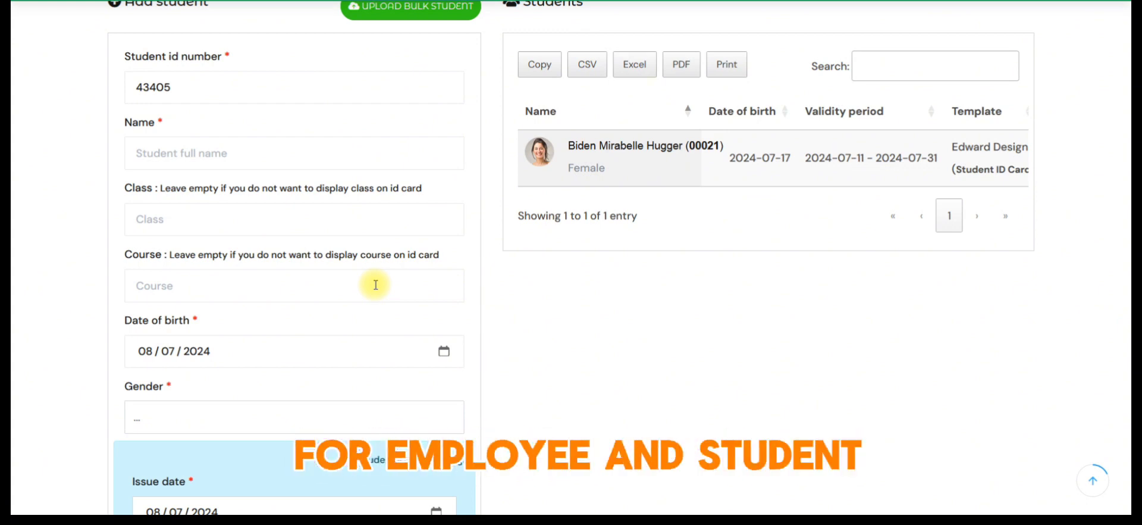
scroll(380, 289, "up", 3)
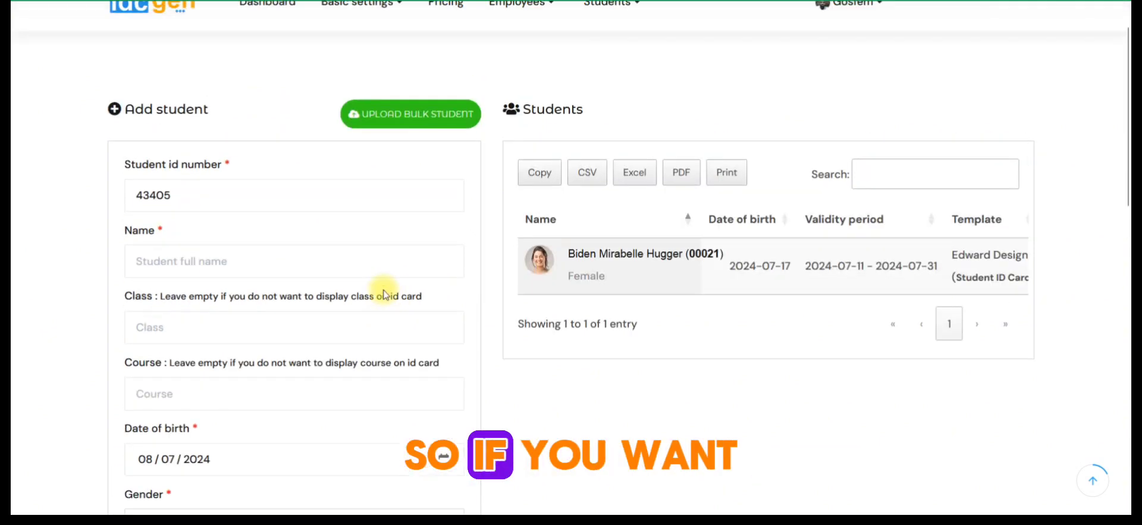
- Open the bulk student upload form, choose the Student ID card category, and close the form without uploading a file
left_click(431, 166)
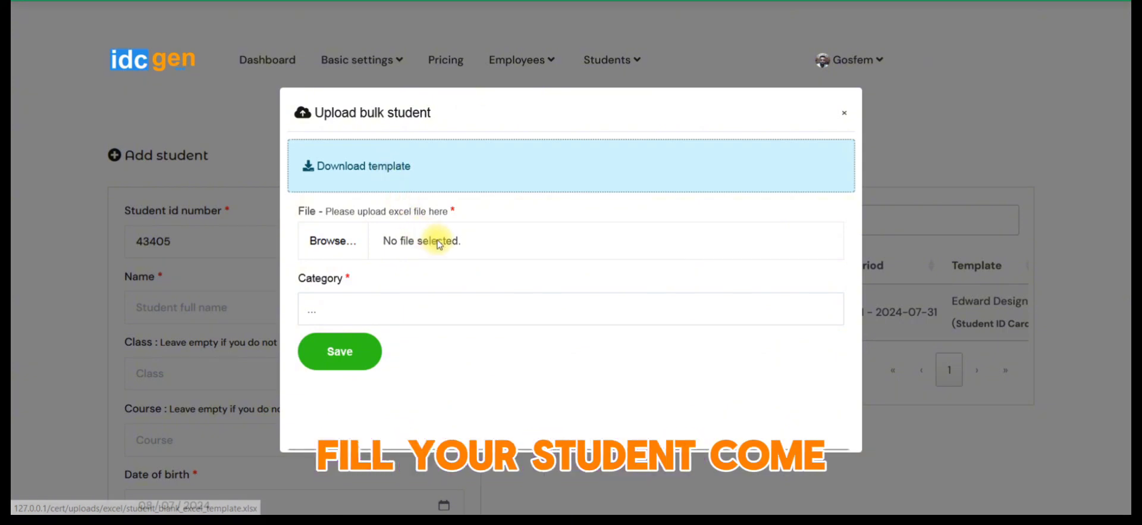
left_click(408, 307)
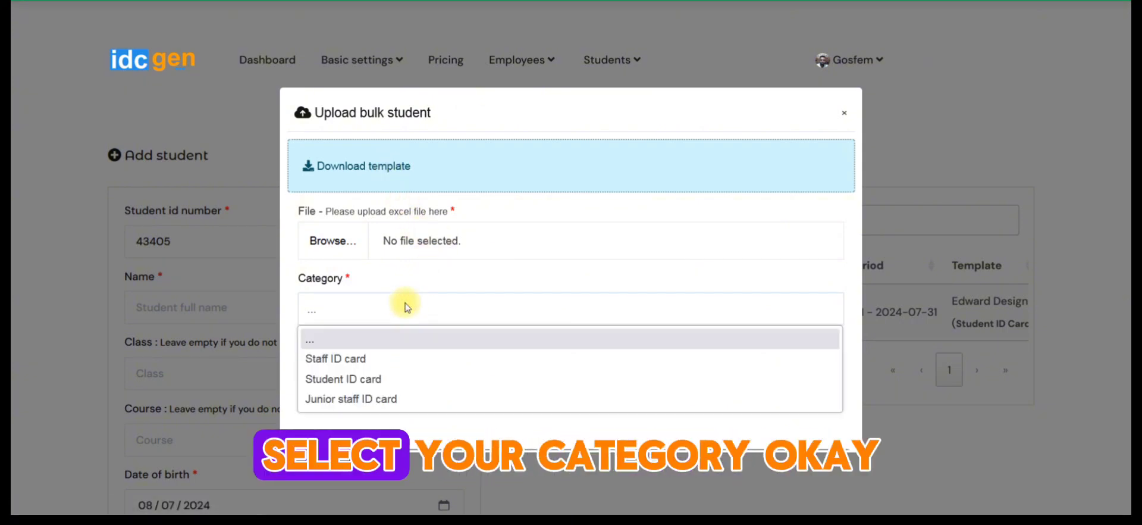
left_click(367, 381)
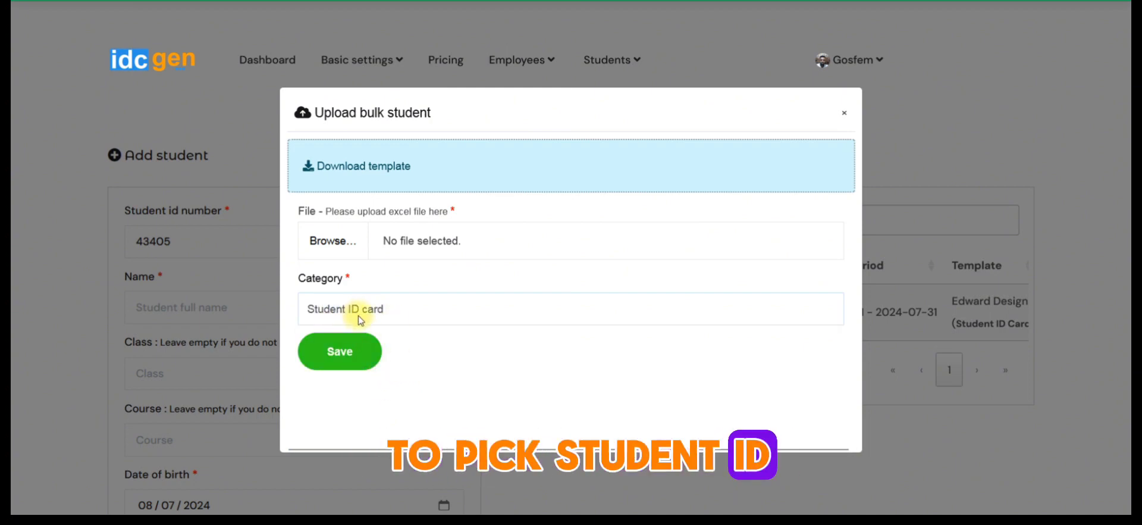
left_click(214, 299)
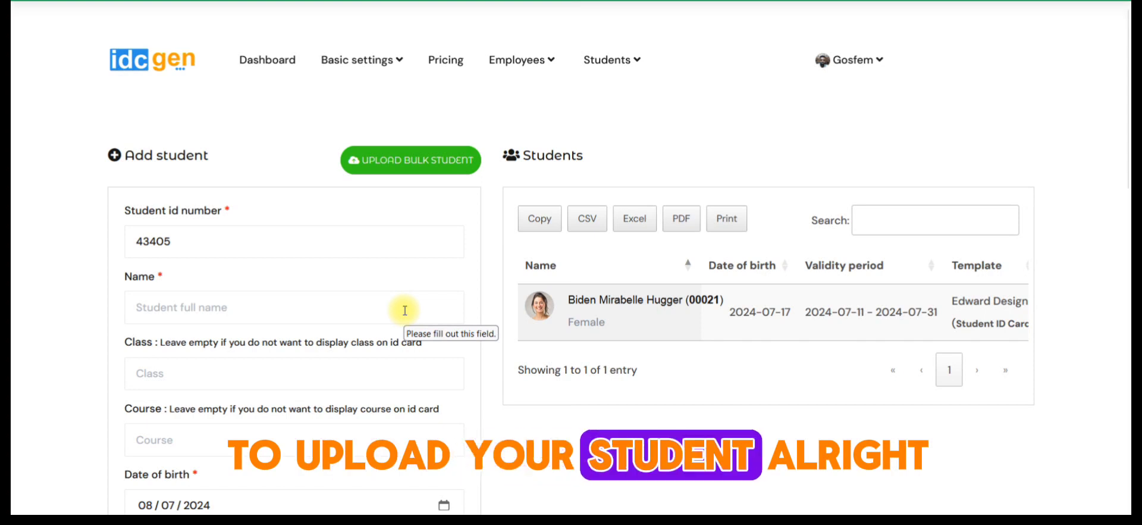
- View the company's basic settings page, followed by the ID card categories page
left_click(380, 59)
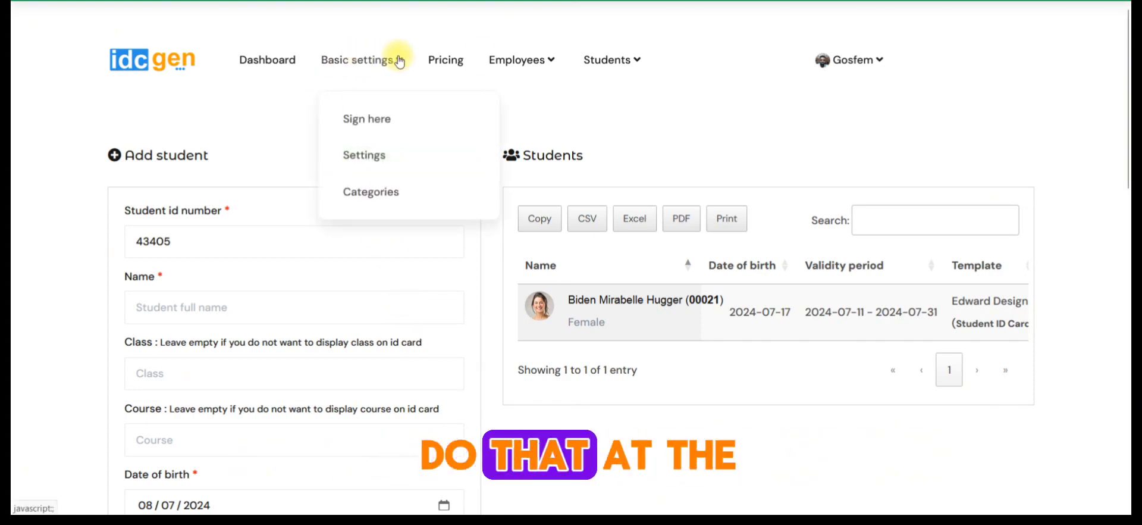
mouse_move(619, 55)
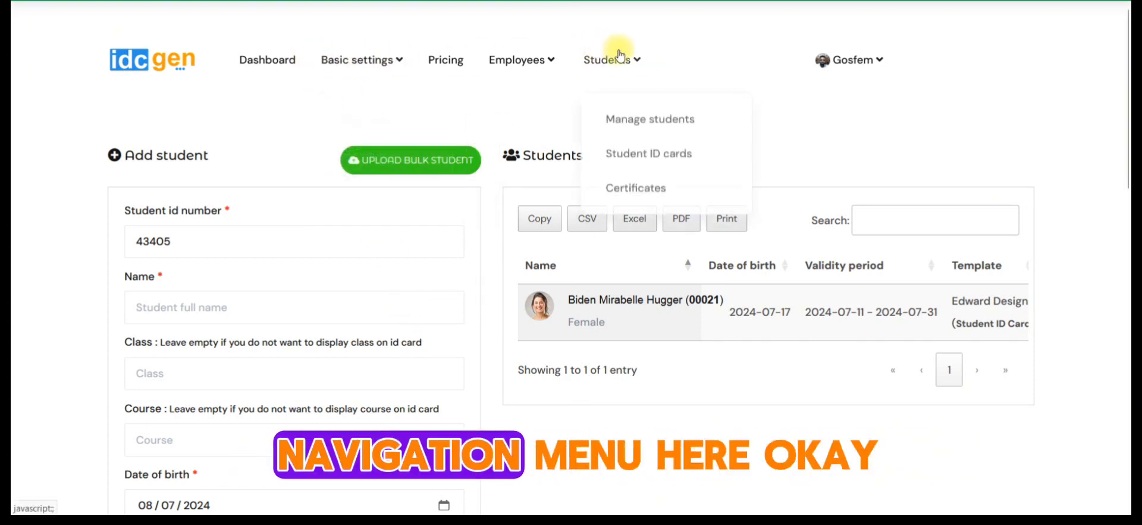
left_click(392, 62)
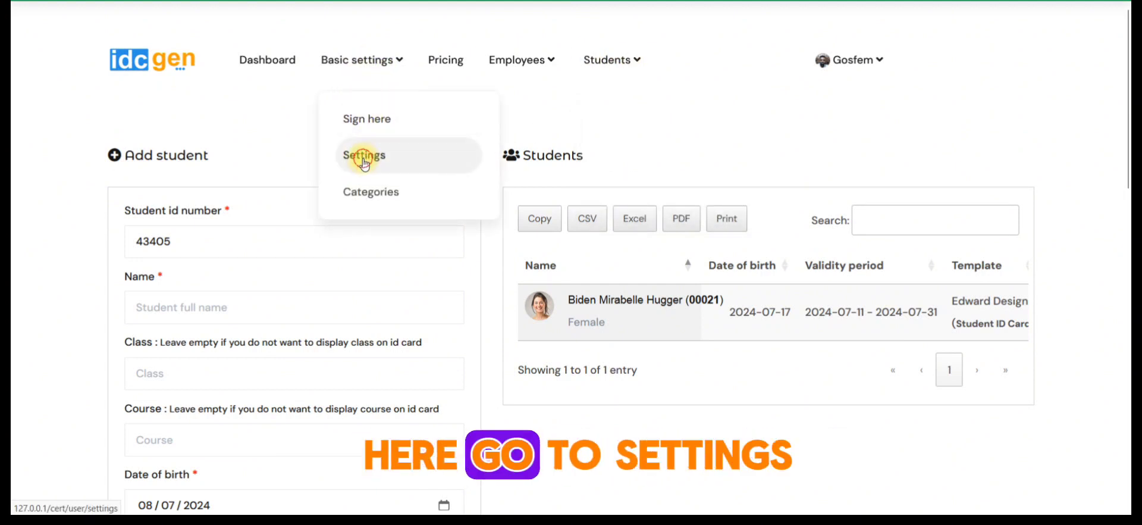
left_click(364, 156)
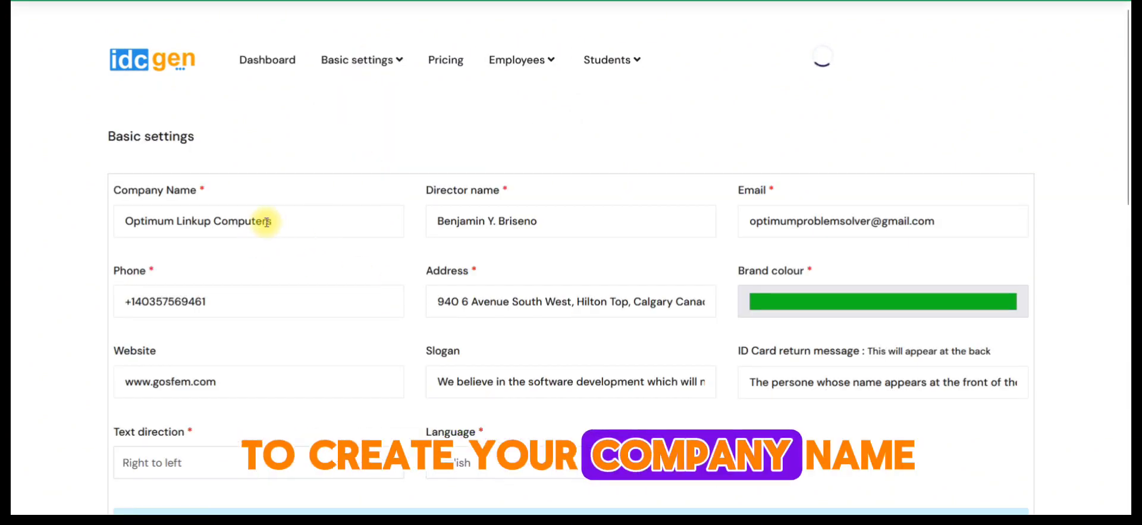
left_click(375, 70)
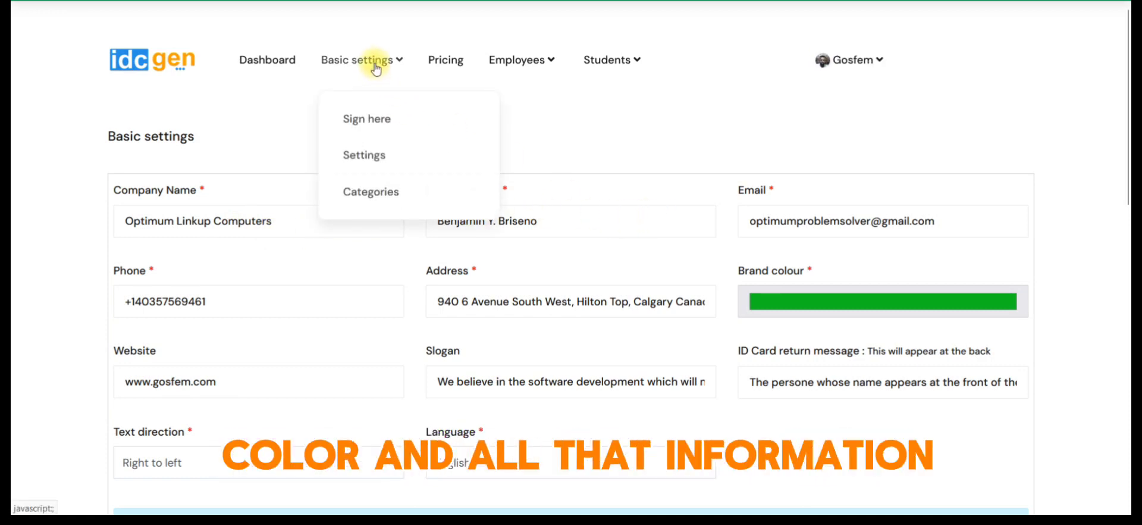
left_click(362, 191)
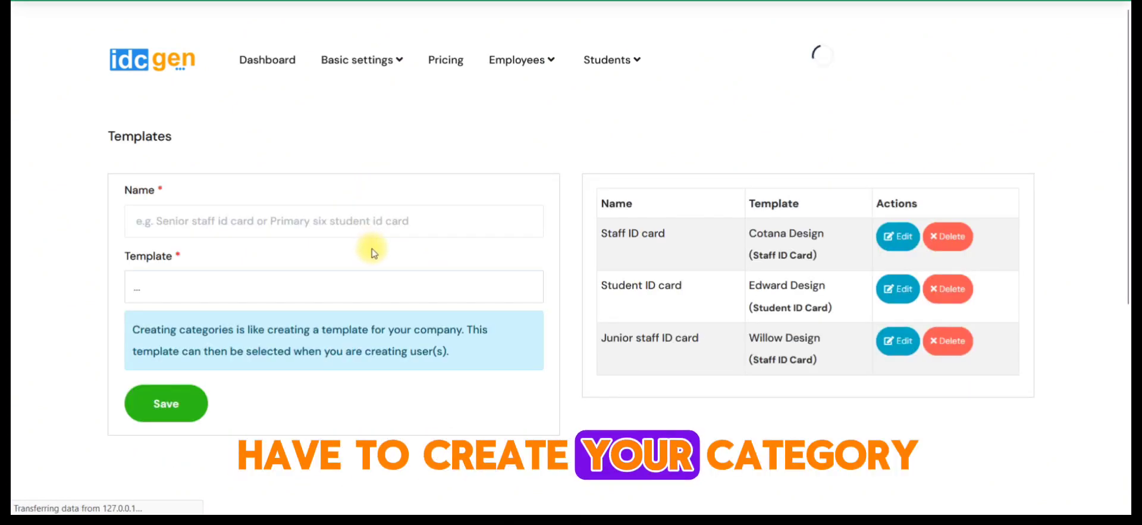
- Return to the dashboard and review the setup instructions, from the director's signature to creating employees and students
left_click(280, 61)
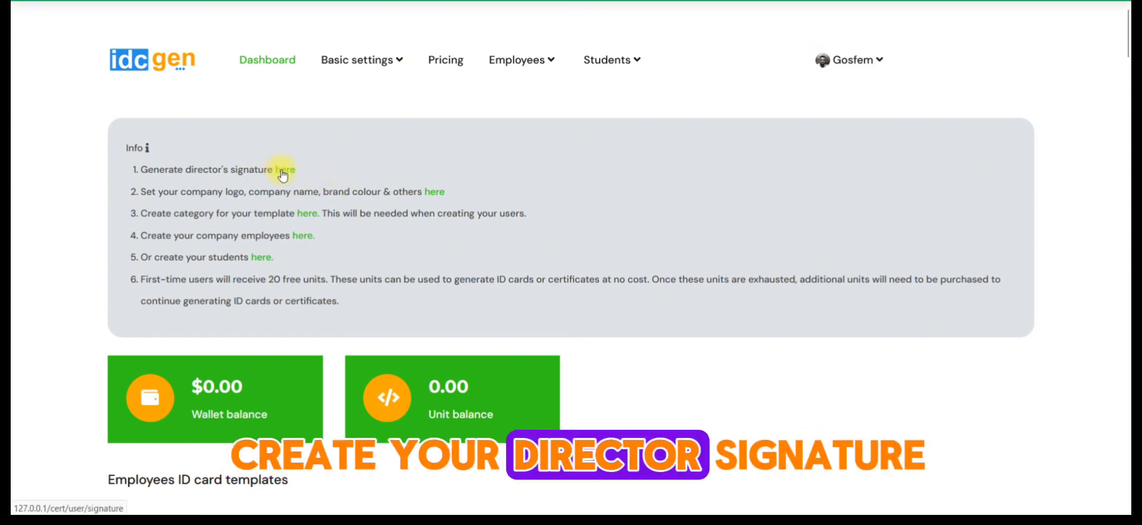
left_click_drag(208, 188, 319, 190)
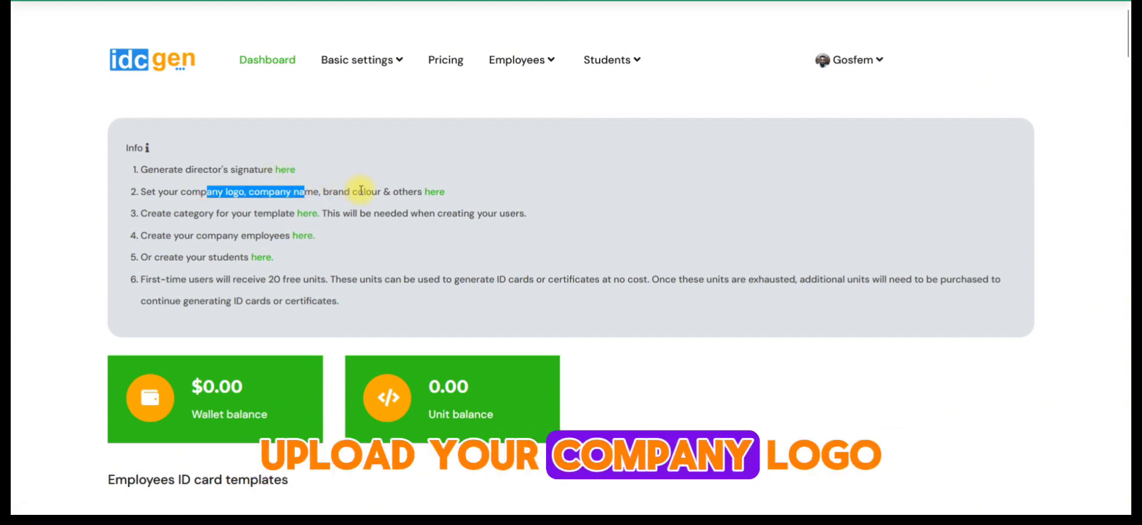
left_click(206, 212)
left_click_drag(206, 212, 255, 212)
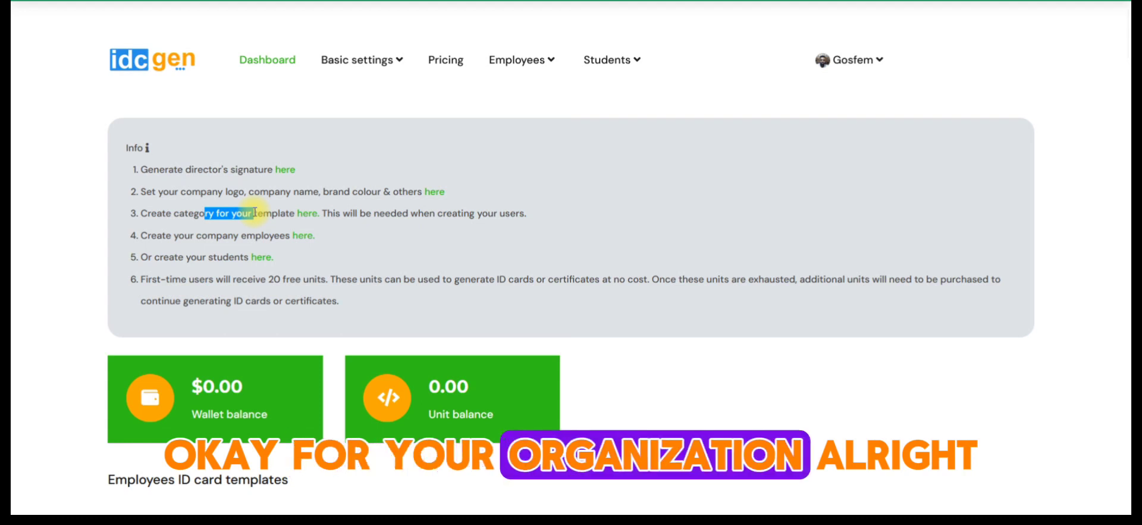
left_click_drag(190, 235, 274, 232)
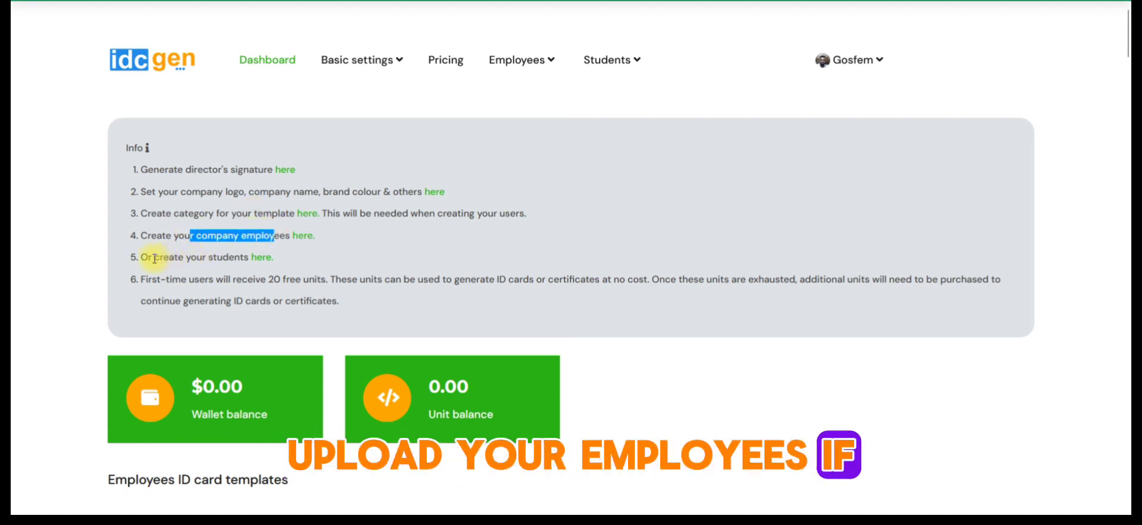
left_click_drag(155, 257, 229, 255)
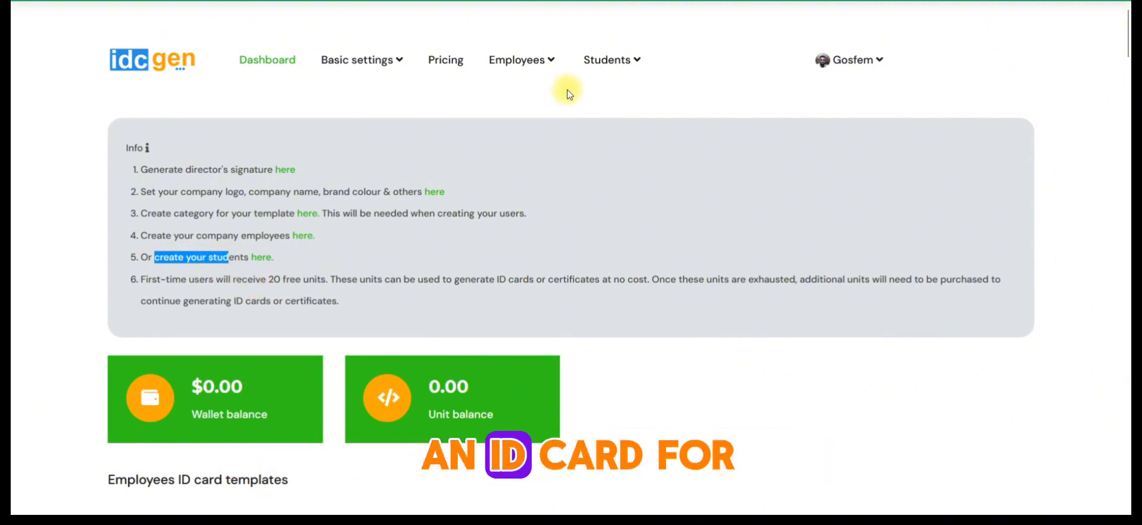
- Open the employees ID cards page, preview both sides of the listed employee's card, and close the preview
mouse_move(533, 60)
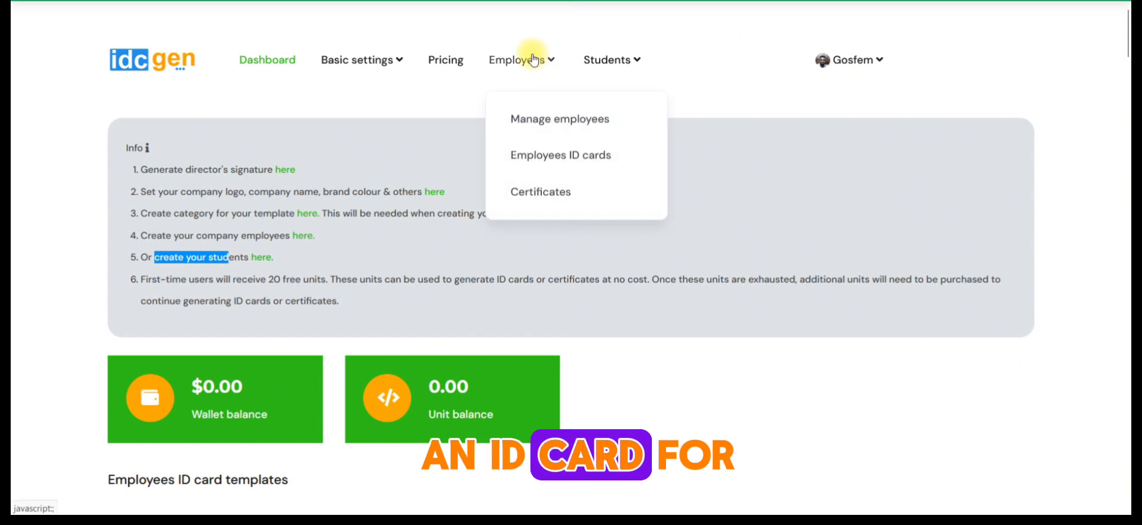
left_click(549, 163)
mouse_move(523, 59)
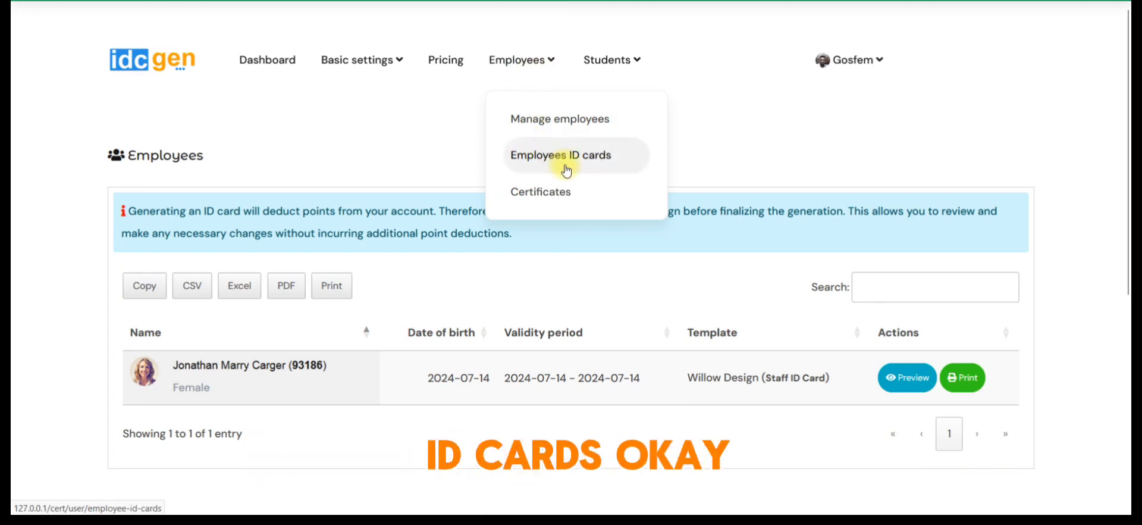
left_click(903, 381)
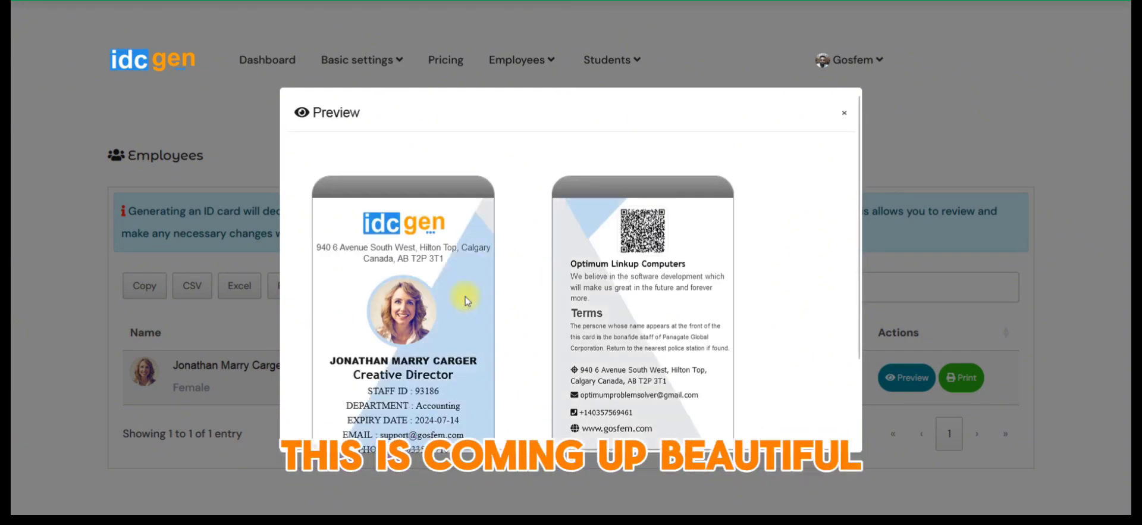
scroll(465, 297, "down", 3)
scroll(476, 292, "up", 2)
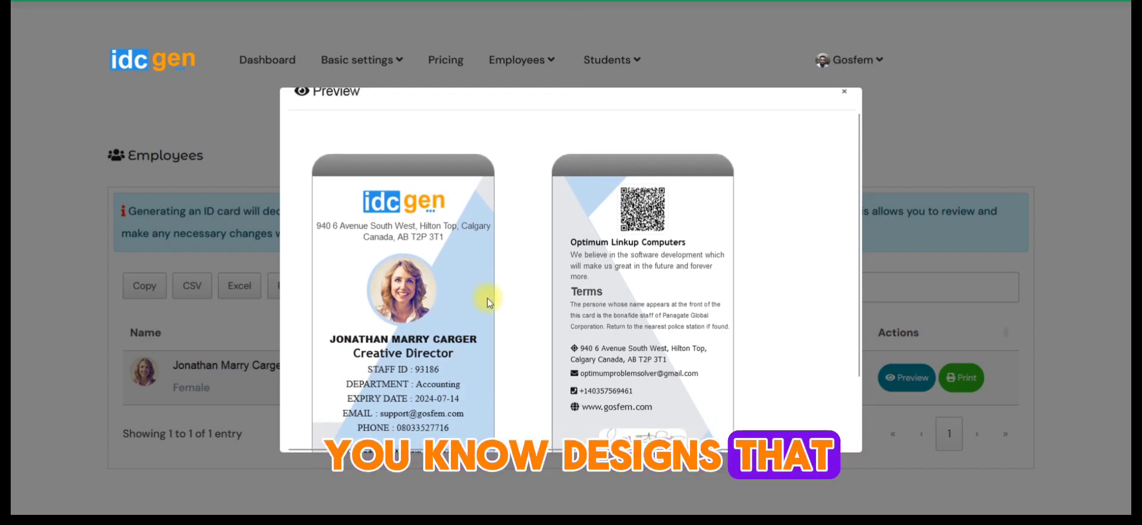
left_click(938, 131)
- Edit the Junior staff ID card category, try Jade Design, set the template to Storm Design (Staff ID Card), and save
left_click(362, 60)
left_click(370, 193)
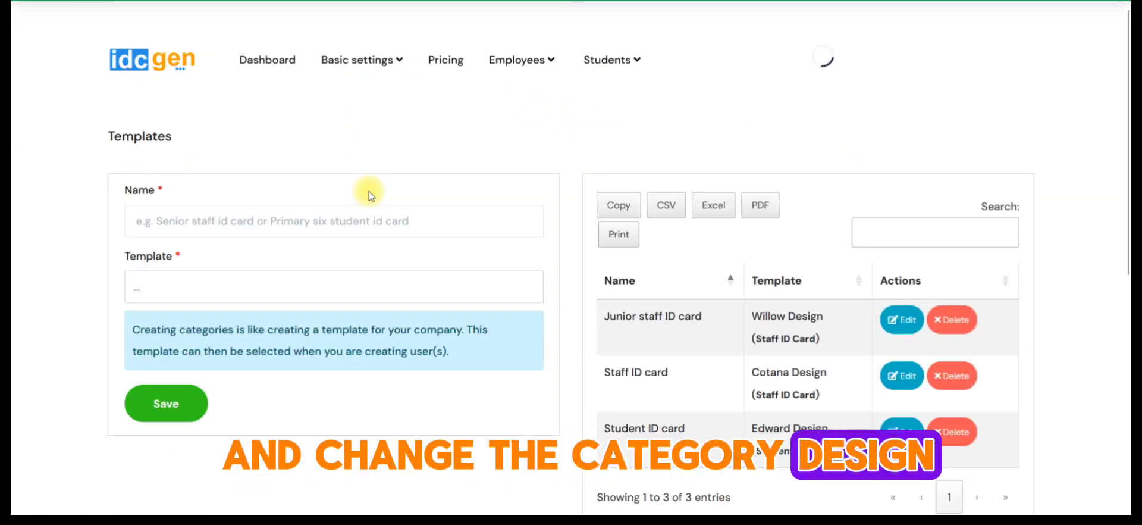
scroll(589, 372, "down", 1)
scroll(589, 372, "down", 2)
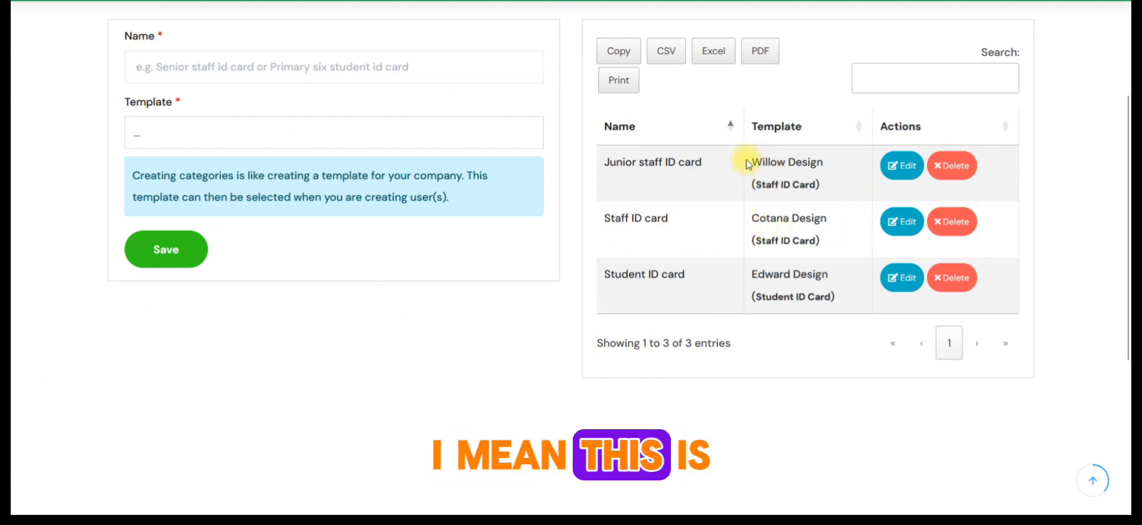
left_click(892, 171)
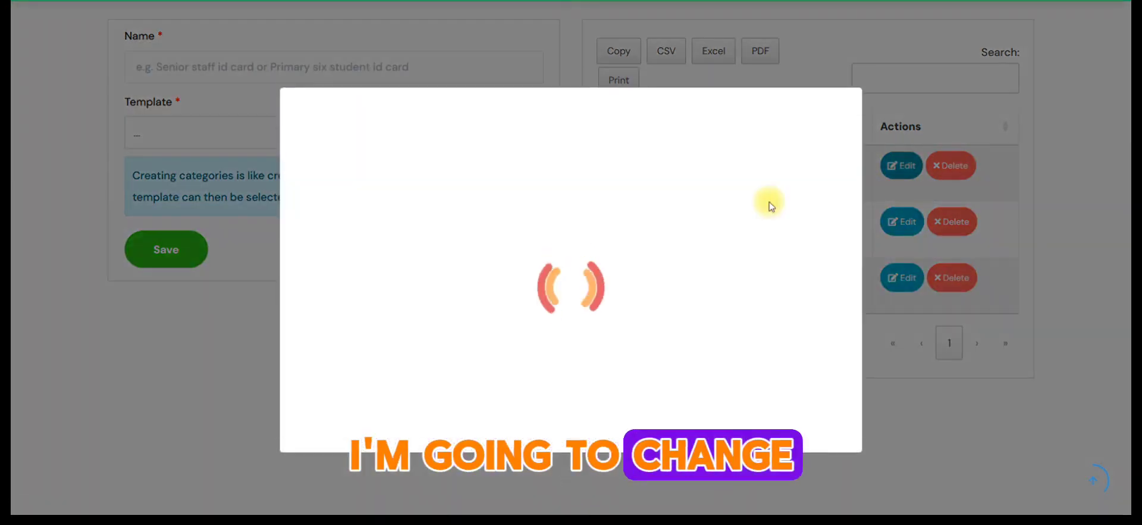
left_click(400, 274)
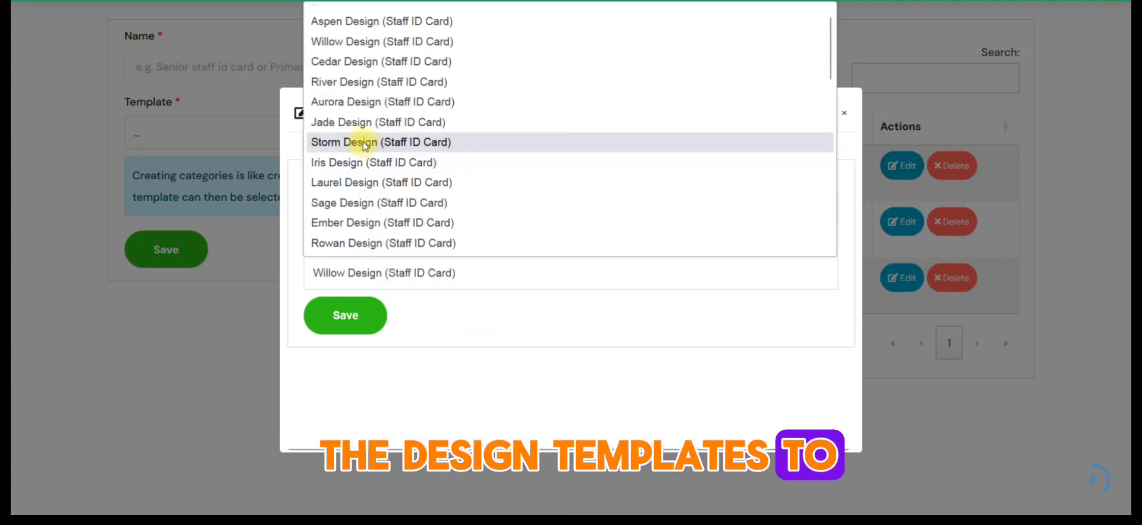
left_click(364, 127)
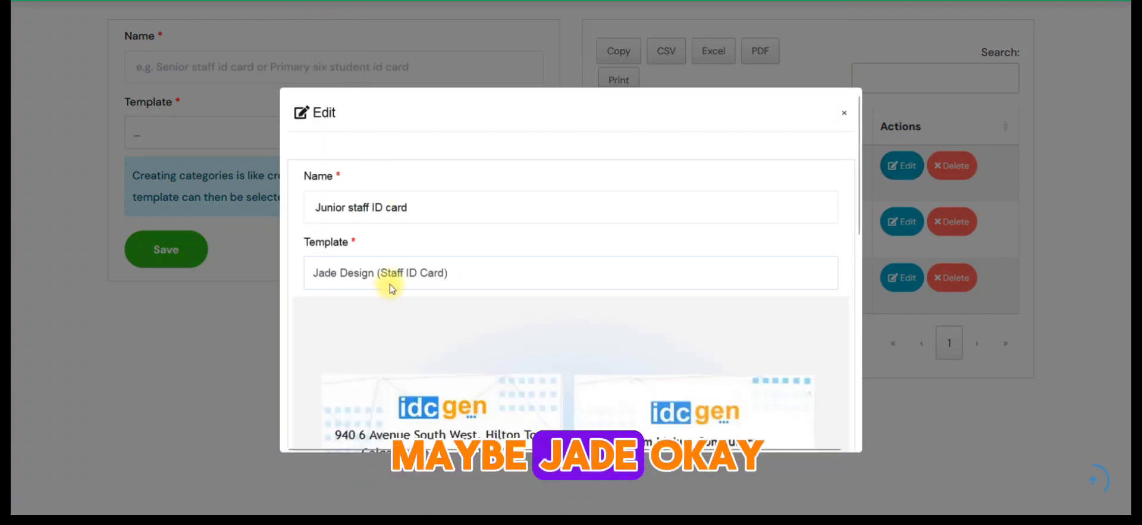
left_click(390, 281)
left_click(355, 156)
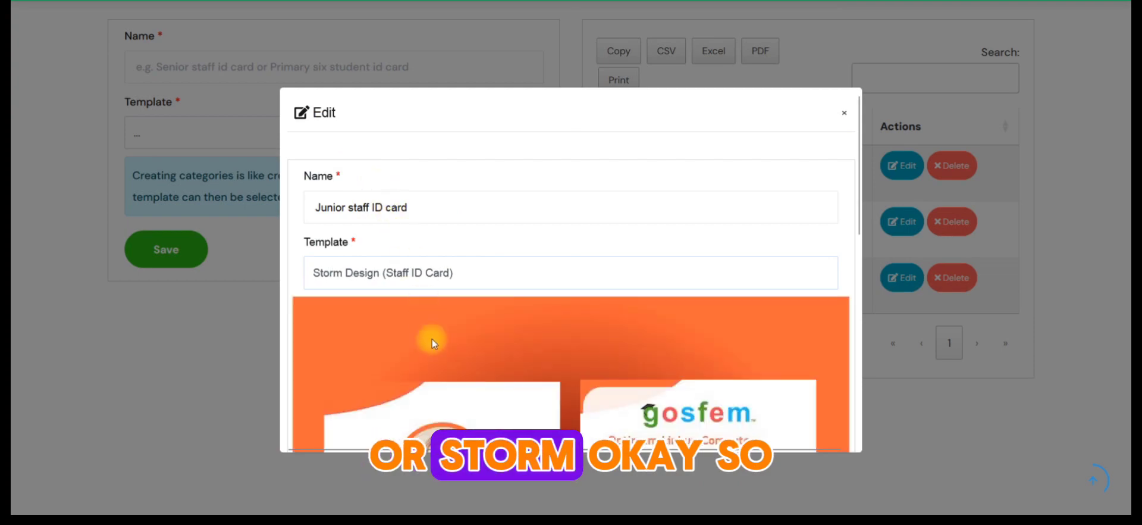
scroll(431, 339, "down", 5)
left_click(349, 410)
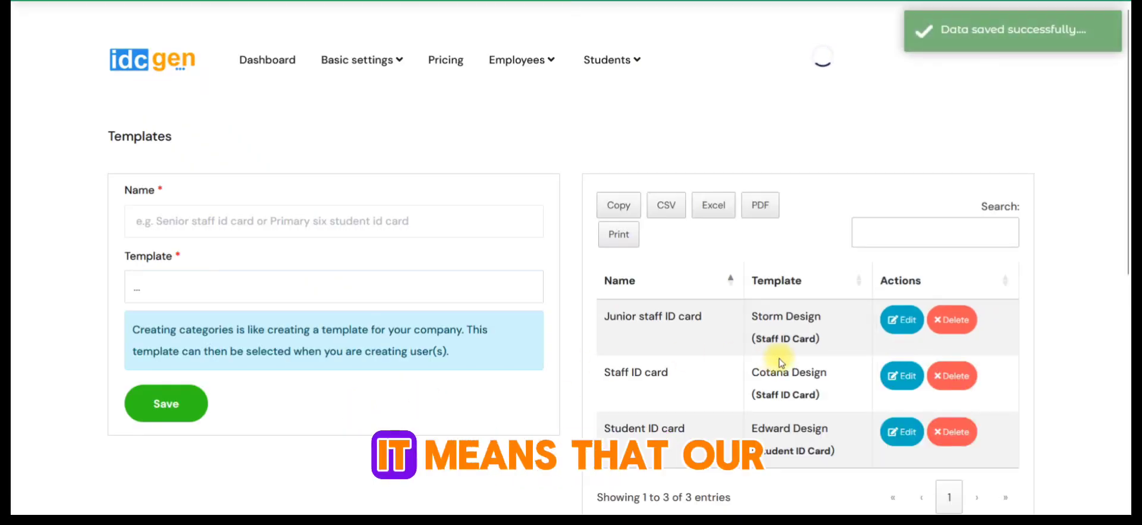
- Open the employees ID cards page, preview both sides of the employee's Storm Design card, and close the preview
left_click(529, 64)
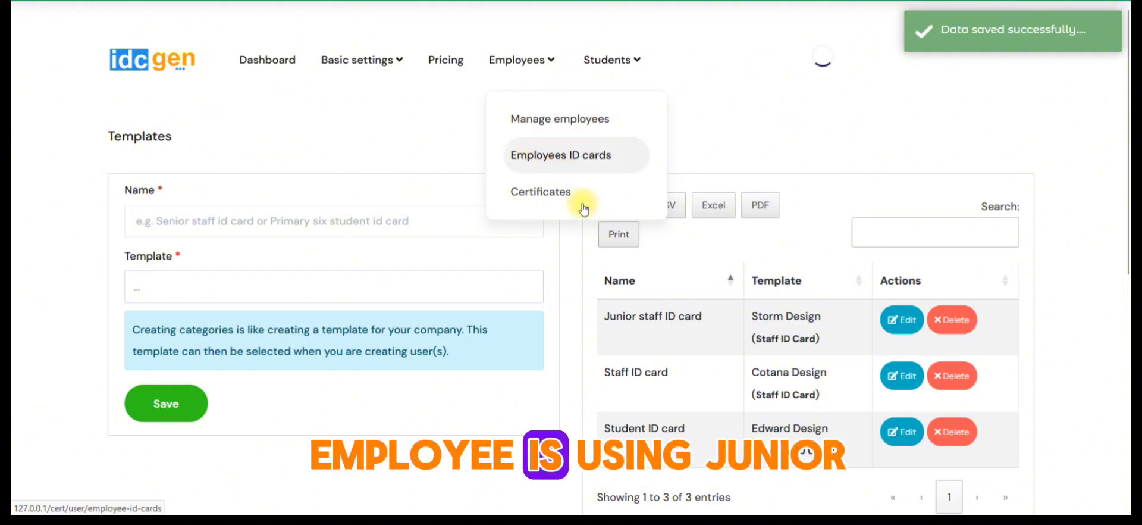
left_click(580, 192)
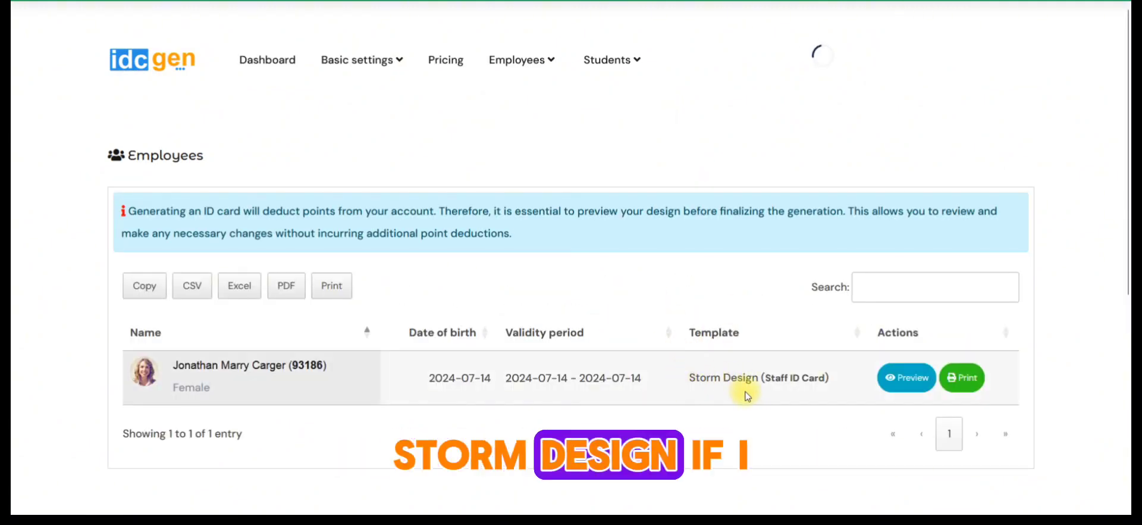
left_click(912, 395)
scroll(494, 295, "down", 2)
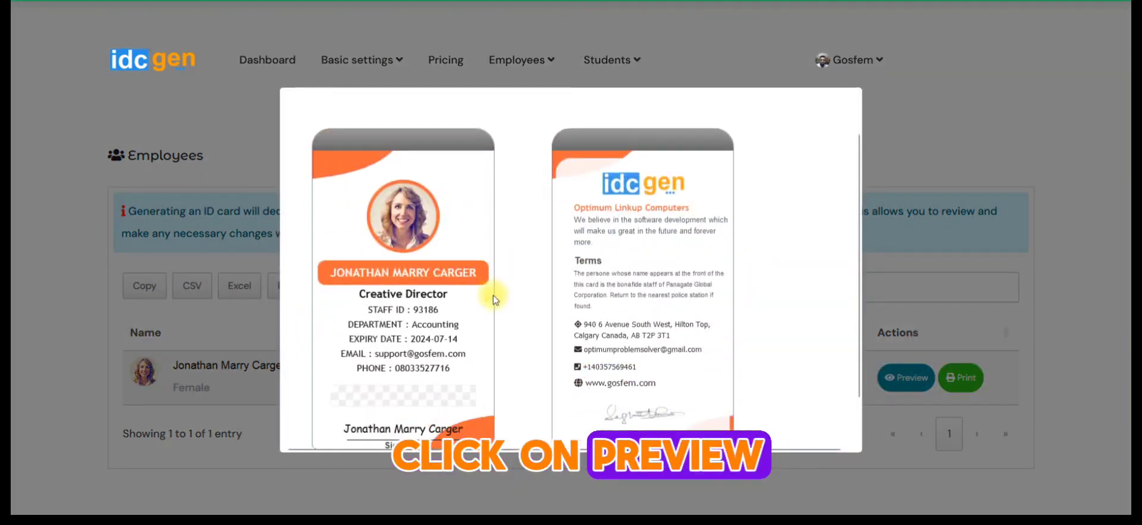
scroll(494, 295, "up", 2)
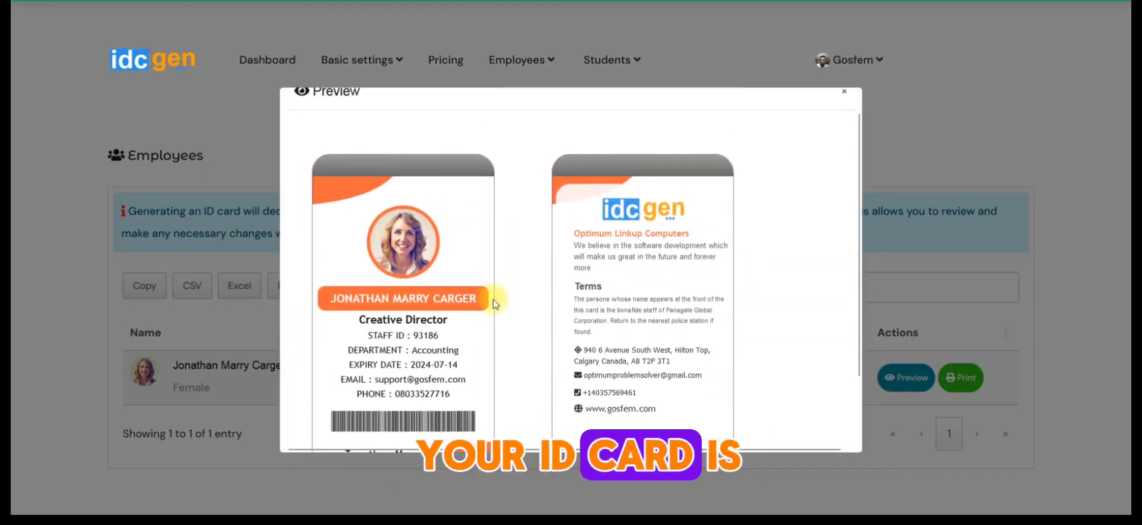
scroll(493, 299, "down", 2)
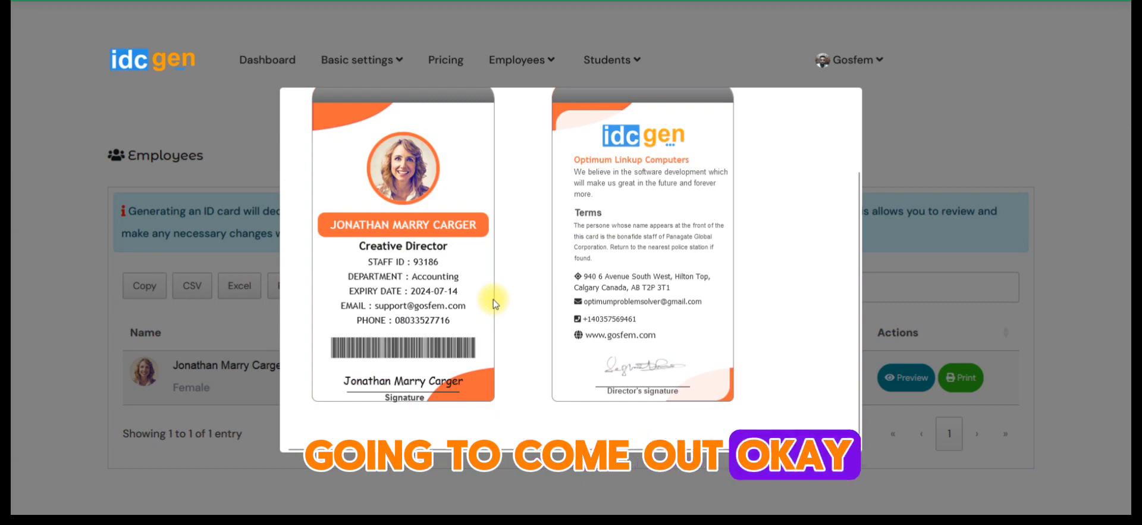
left_click(954, 179)
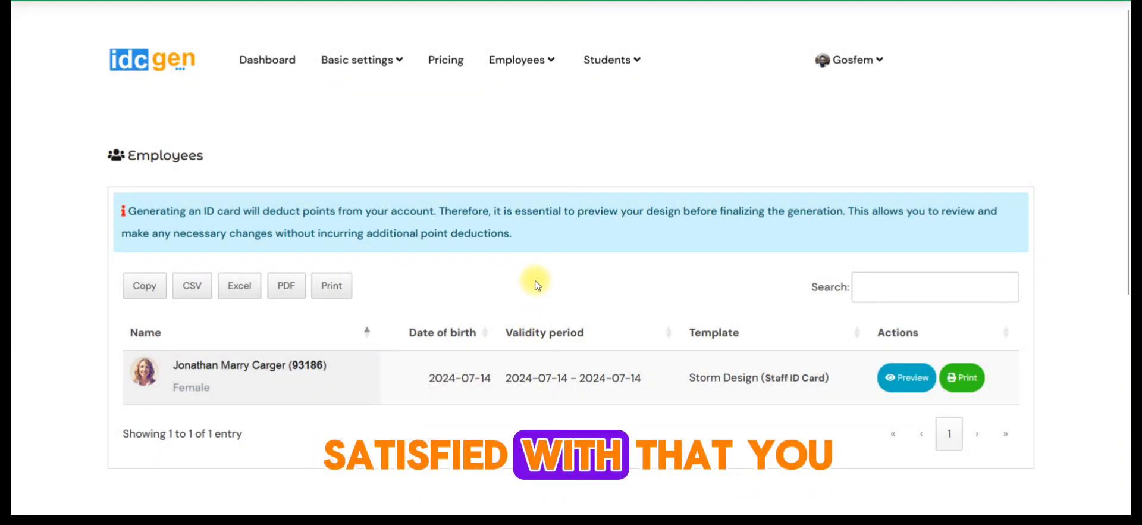
- Try to print the employee's Storm Design ID card and close the print window
left_click(967, 388)
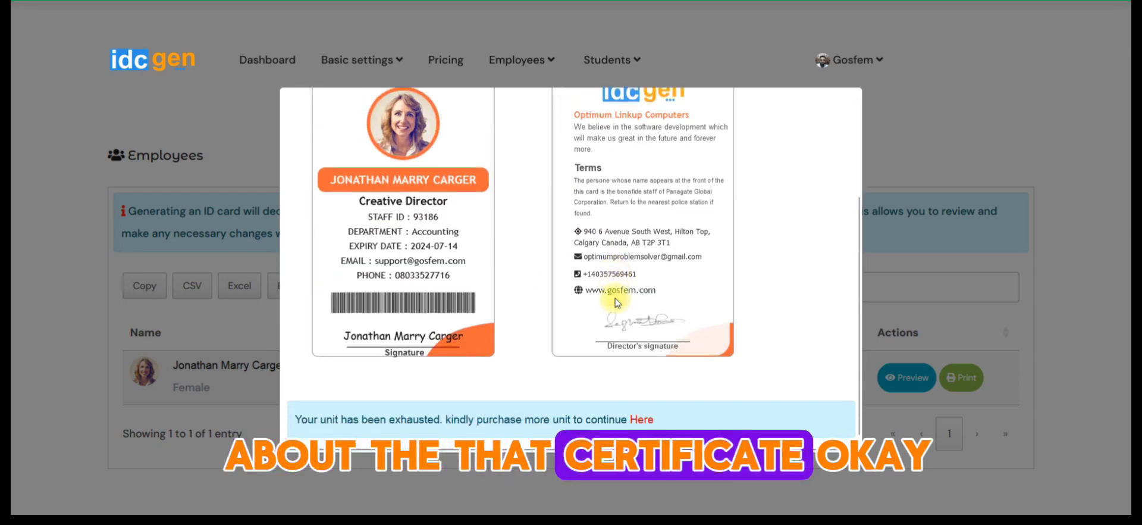
scroll(615, 298, "up", 3)
left_click(159, 221)
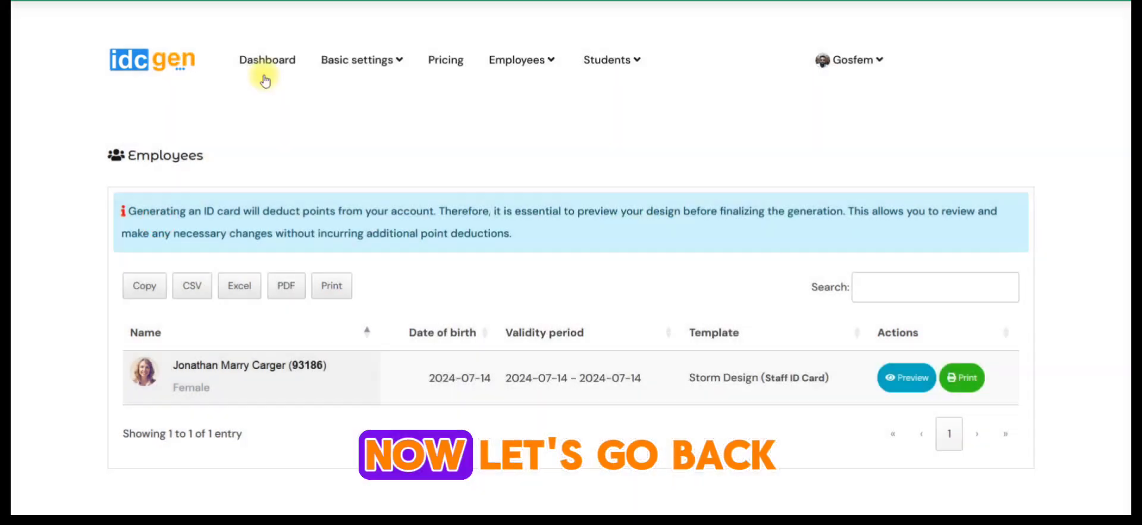
- Return to the dashboard and browse the employees ID card templates
left_click(276, 71)
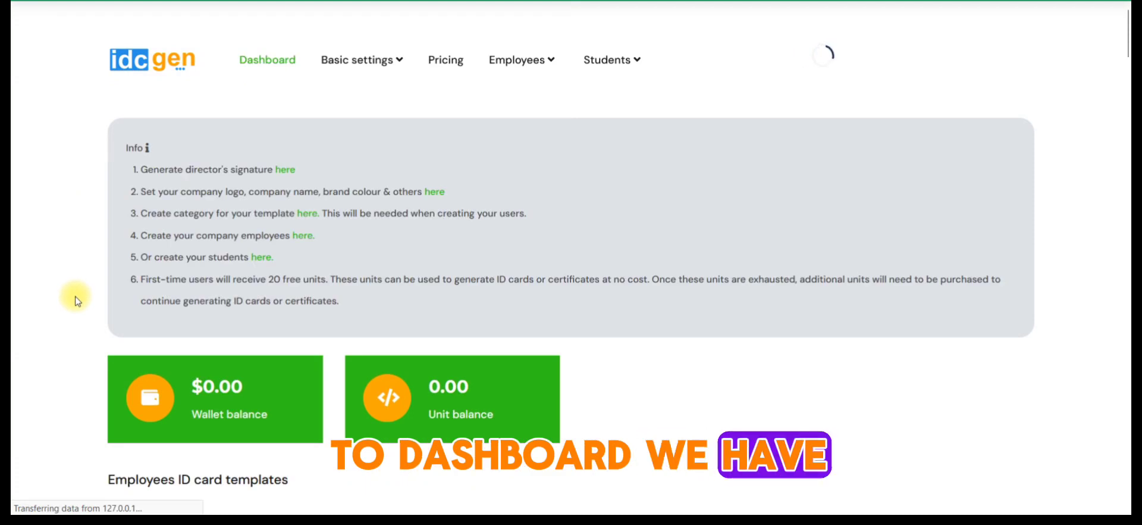
scroll(77, 304, "down", 5)
scroll(78, 308, "down", 4)
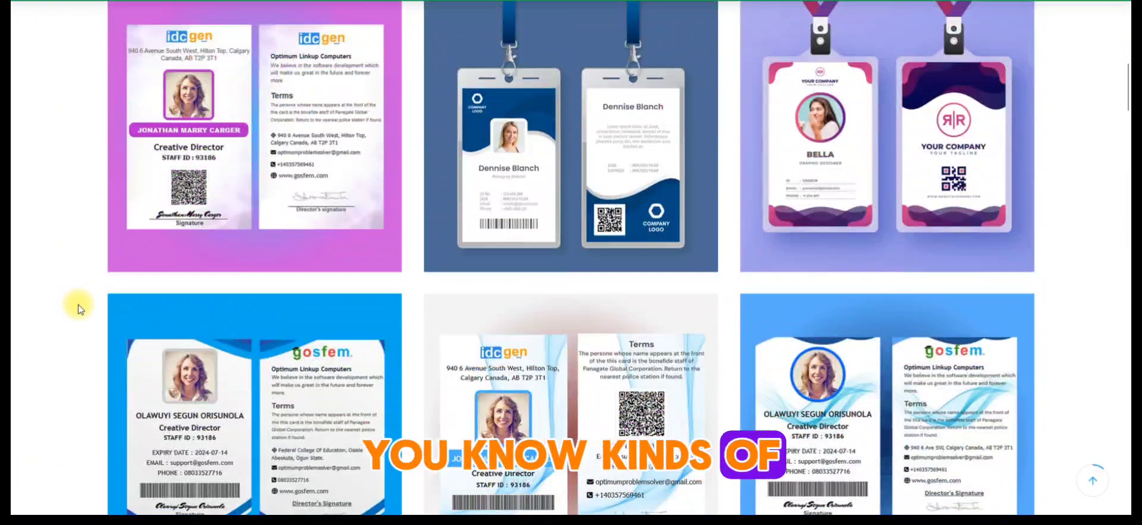
scroll(78, 307, "up", 3)
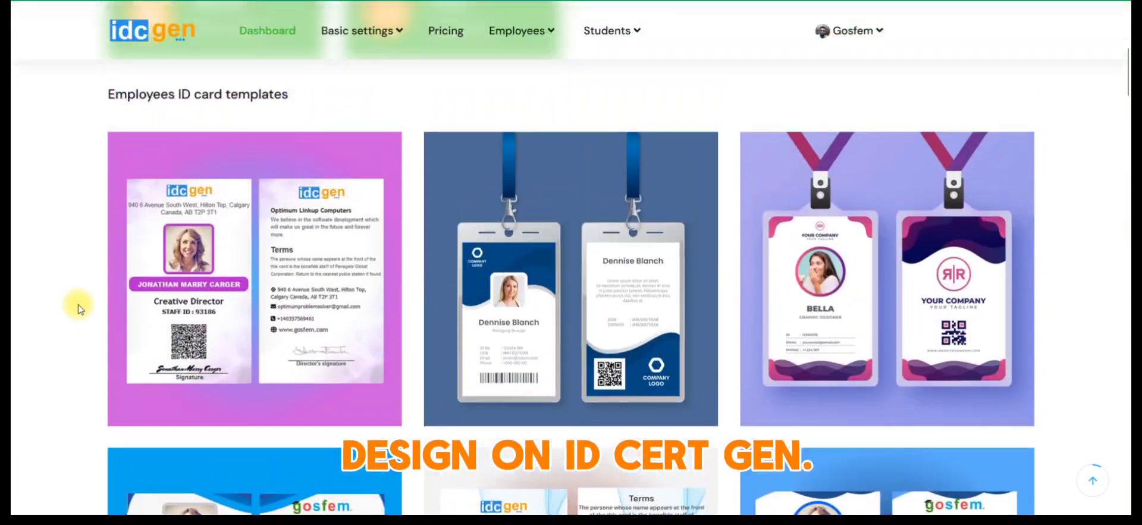
scroll(77, 305, "down", 2)
scroll(83, 305, "up", 4)
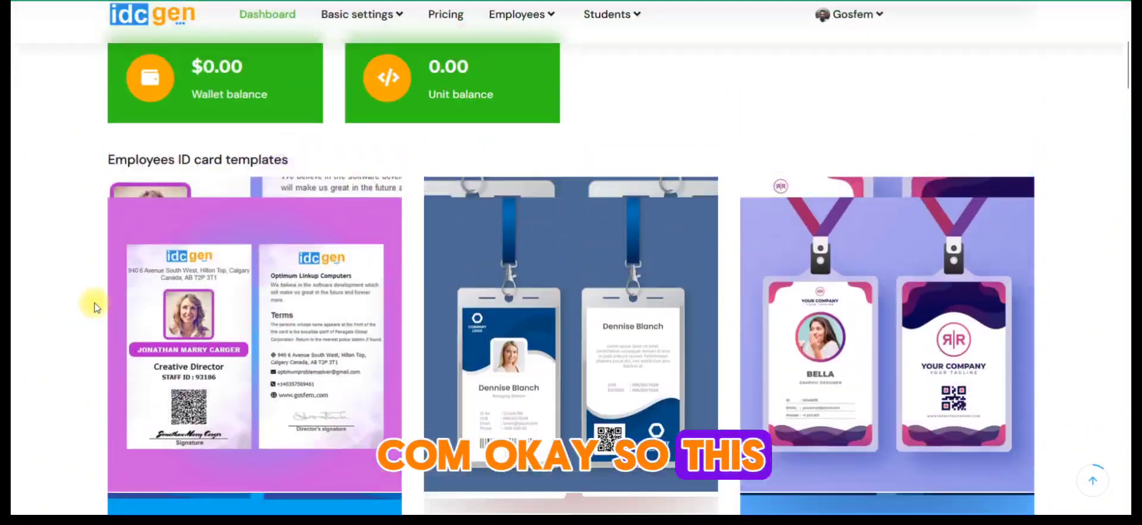
left_click_drag(113, 173, 286, 171)
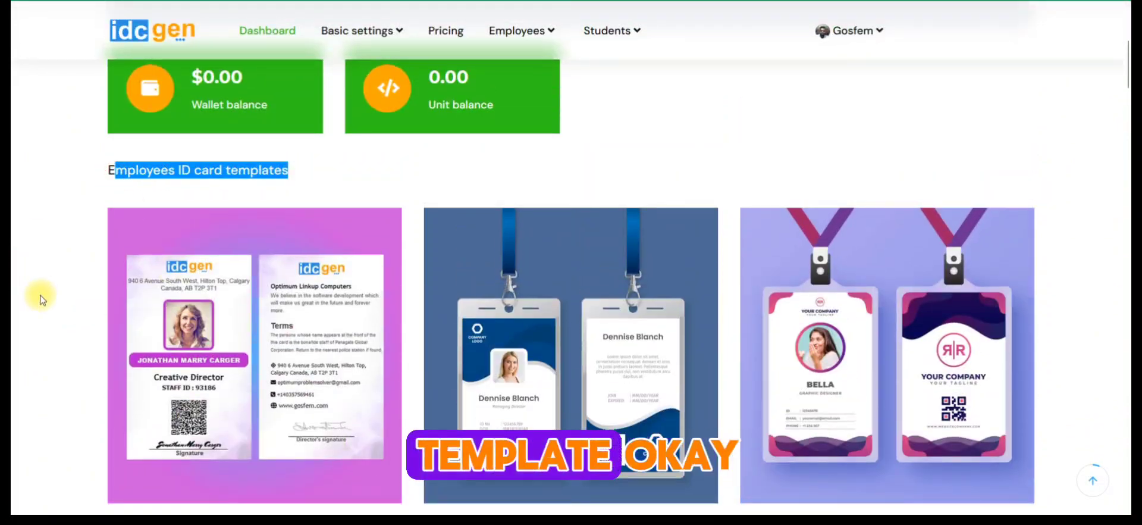
scroll(41, 297, "down", 15)
scroll(42, 302, "down", 4)
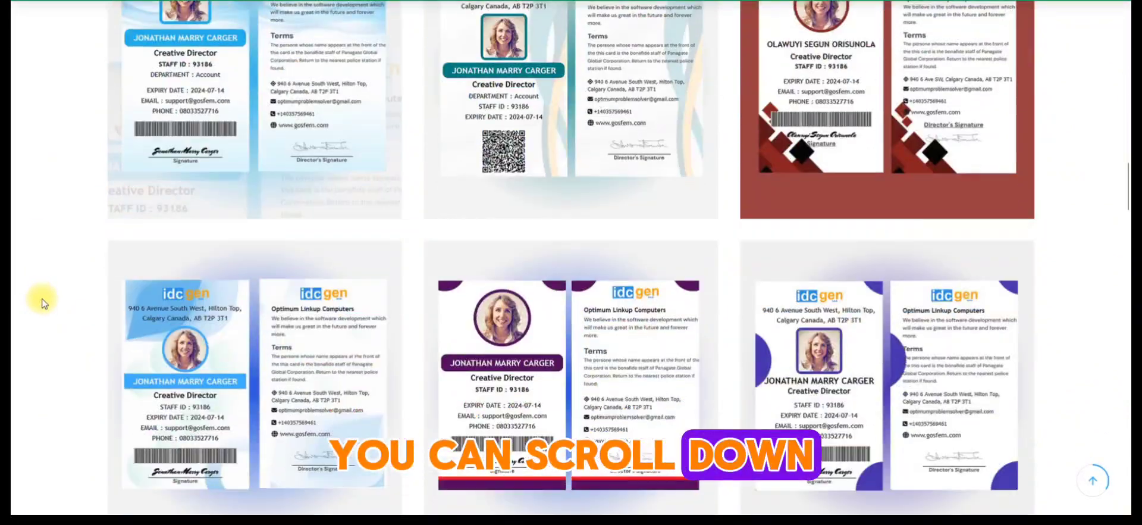
scroll(44, 303, "down", 4)
scroll(47, 305, "down", 7)
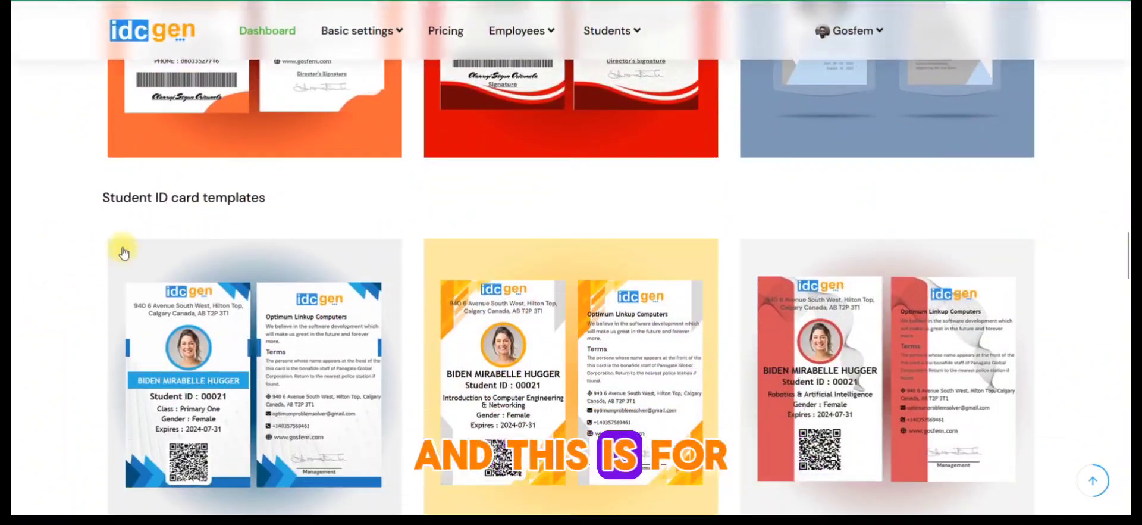
- Highlight the student ID card templates heading and review the designs offered for students
left_click_drag(101, 197, 297, 203)
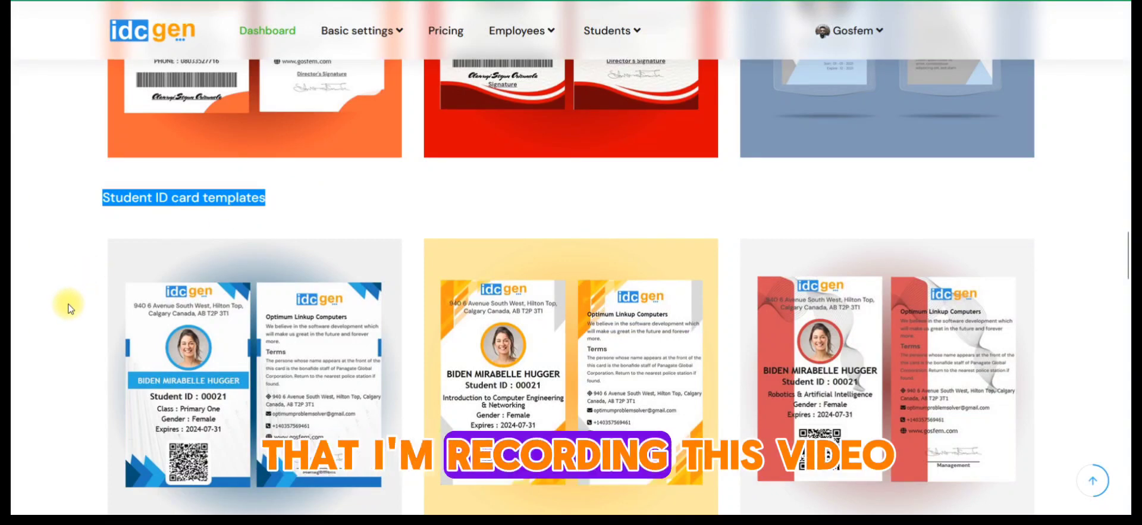
scroll(68, 308, "down", 3)
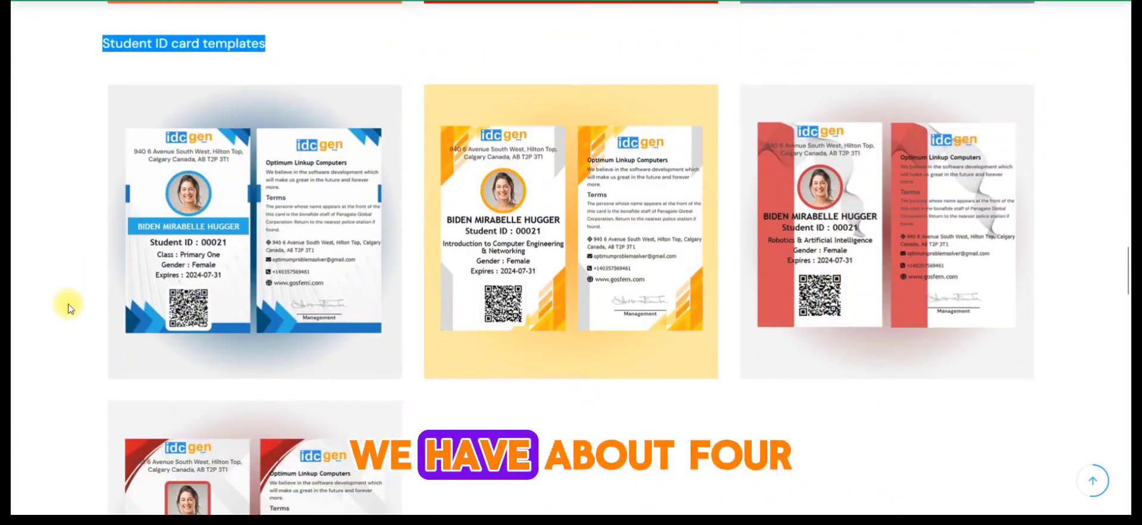
scroll(71, 308, "down", 1)
scroll(254, 228, "up", 1)
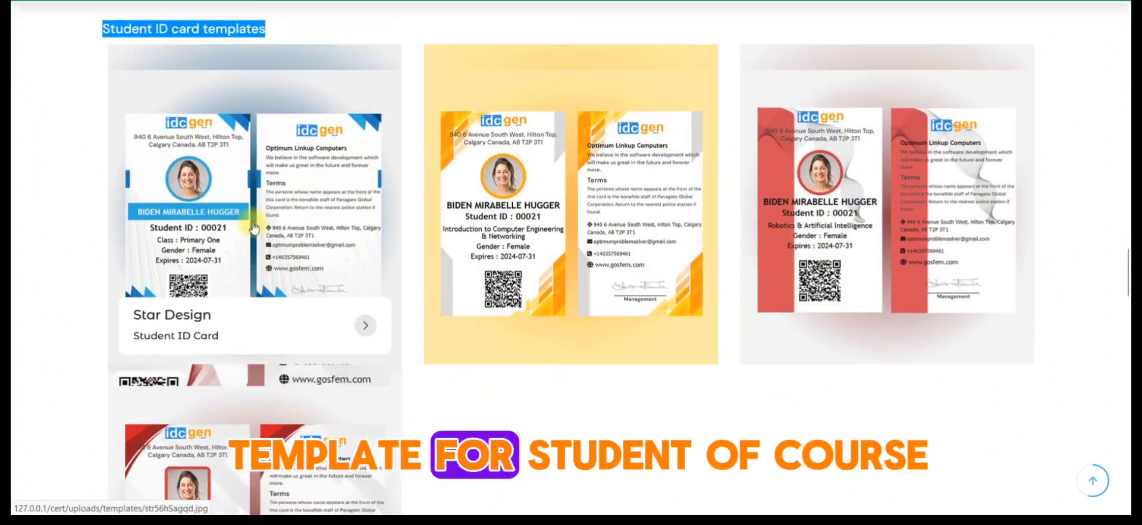
scroll(254, 228, "up", 1)
scroll(99, 259, "up", 1)
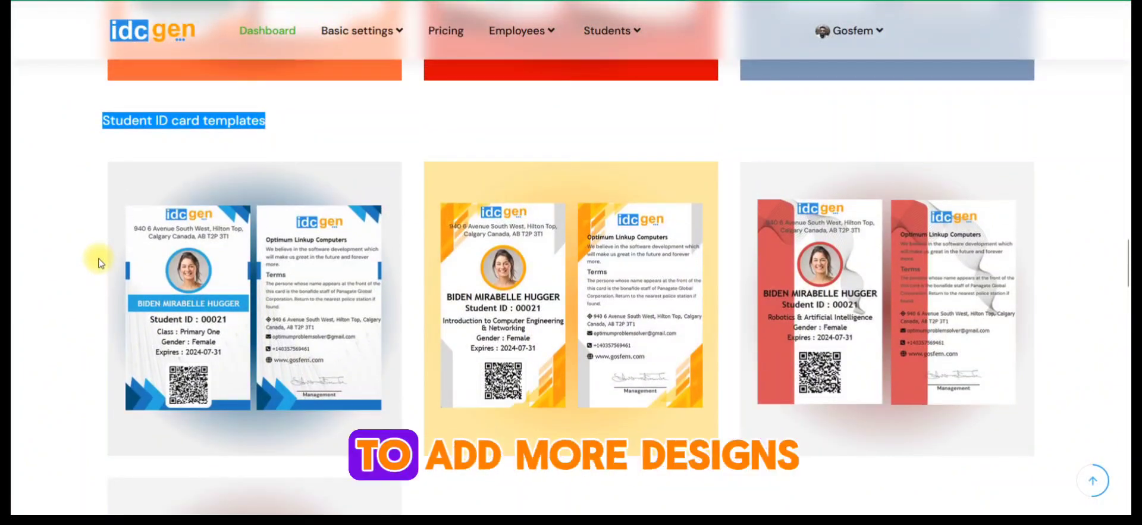
scroll(98, 262, "down", 10)
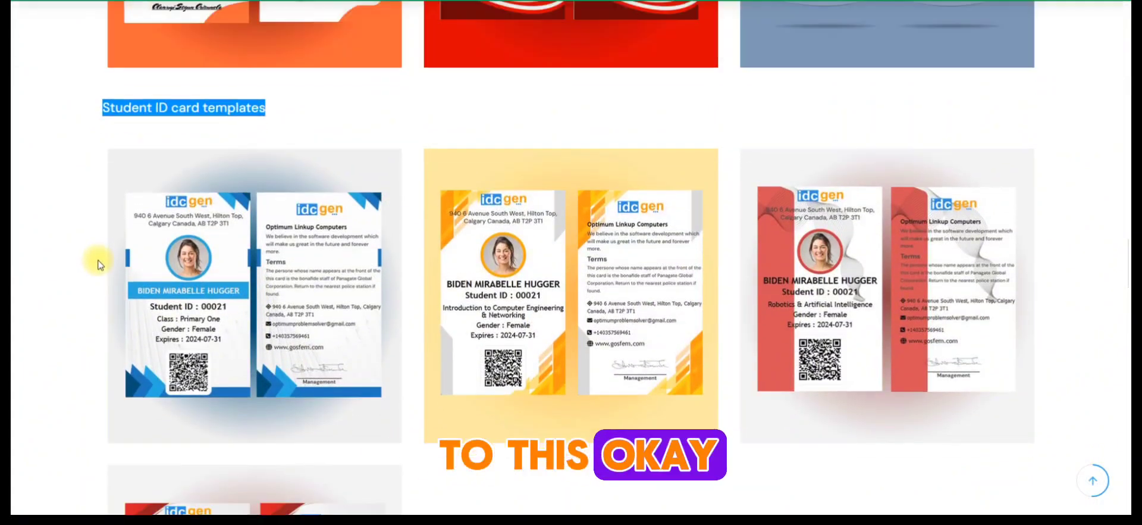
- Look over the certificate templates listed below the student designs
scroll(98, 263, "down", 1)
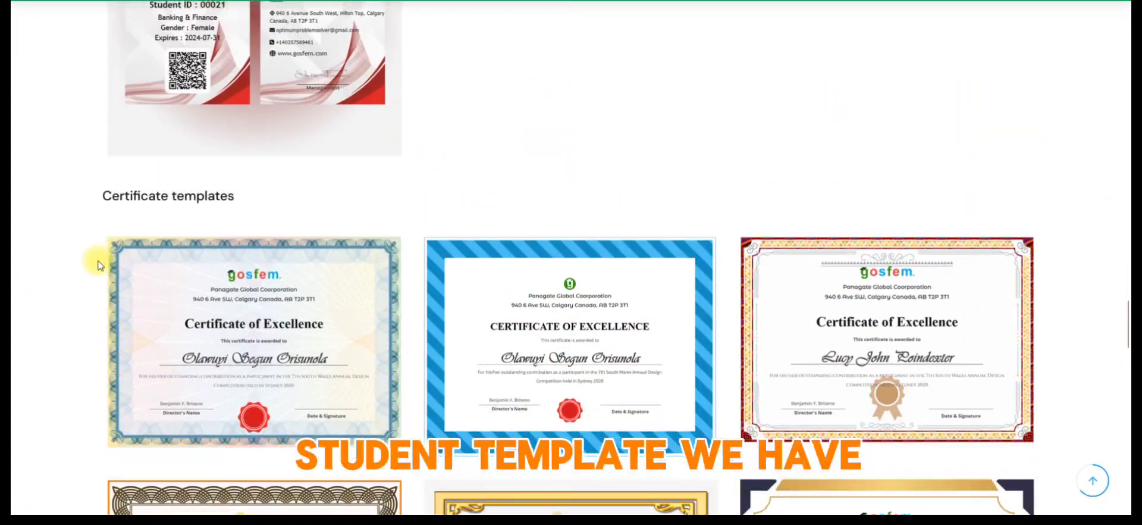
scroll(127, 262, "up", 7)
scroll(134, 273, "down", 9)
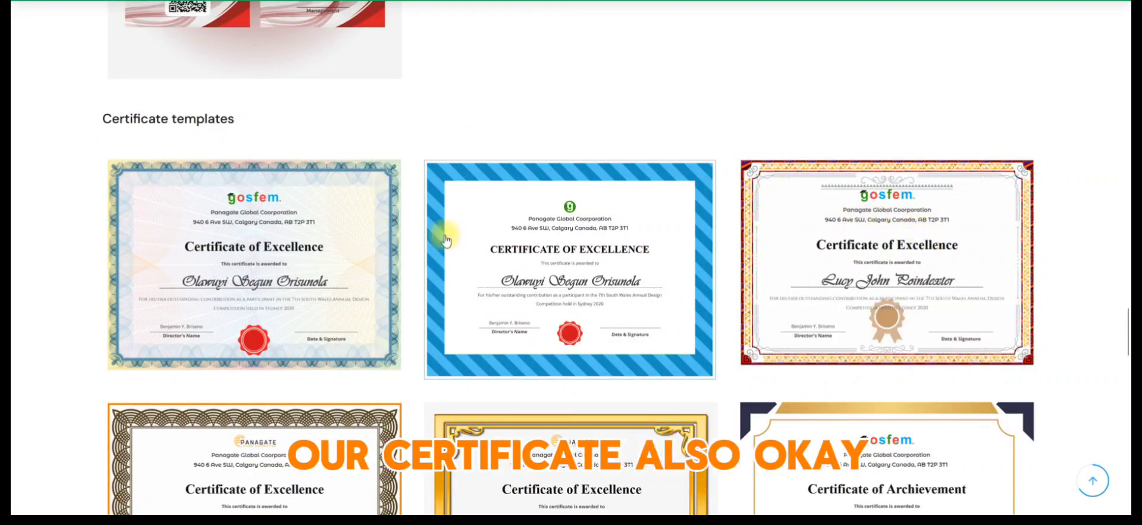
- Open the employee certificates page and review the fields of the certificate creation form
scroll(13, 331, "up", 12)
scroll(13, 342, "up", 11)
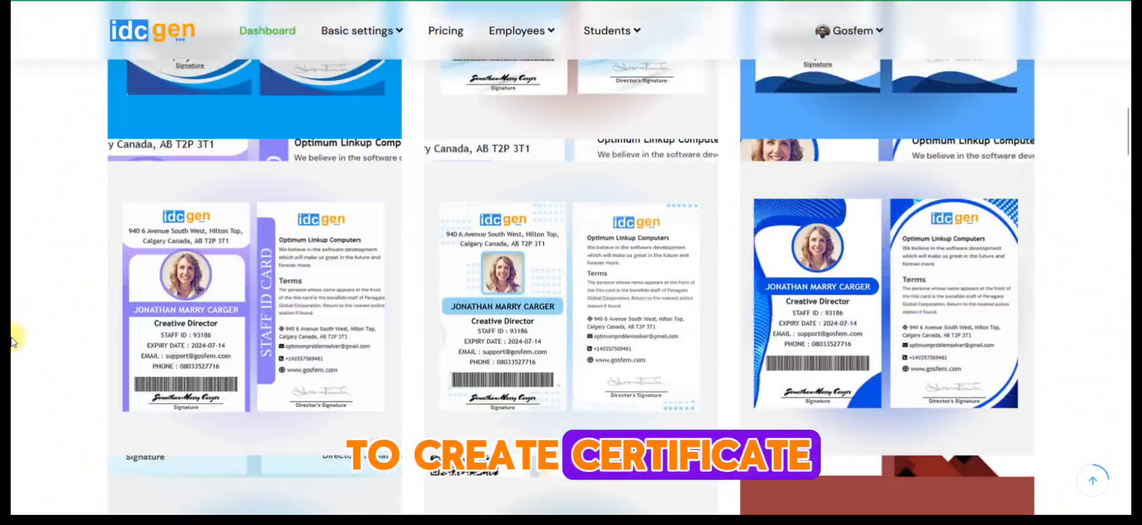
mouse_move(540, 40)
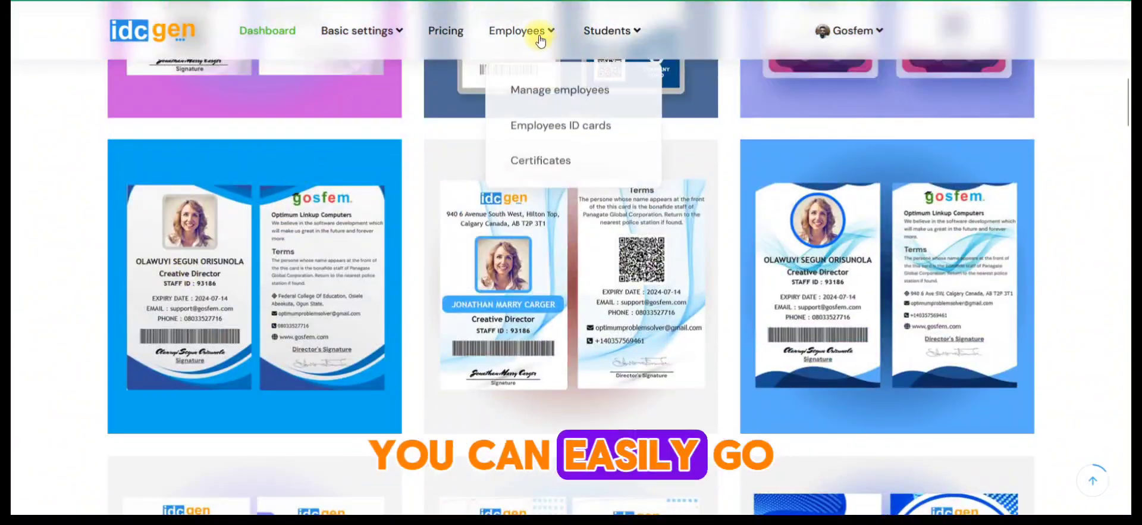
left_click(534, 159)
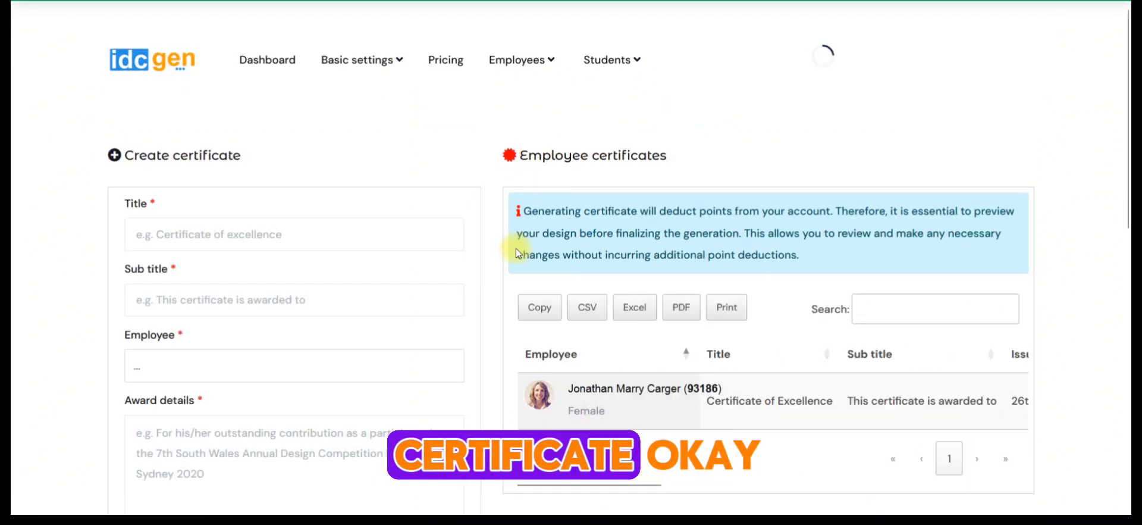
scroll(516, 248, "down", 2)
scroll(516, 248, "up", 1)
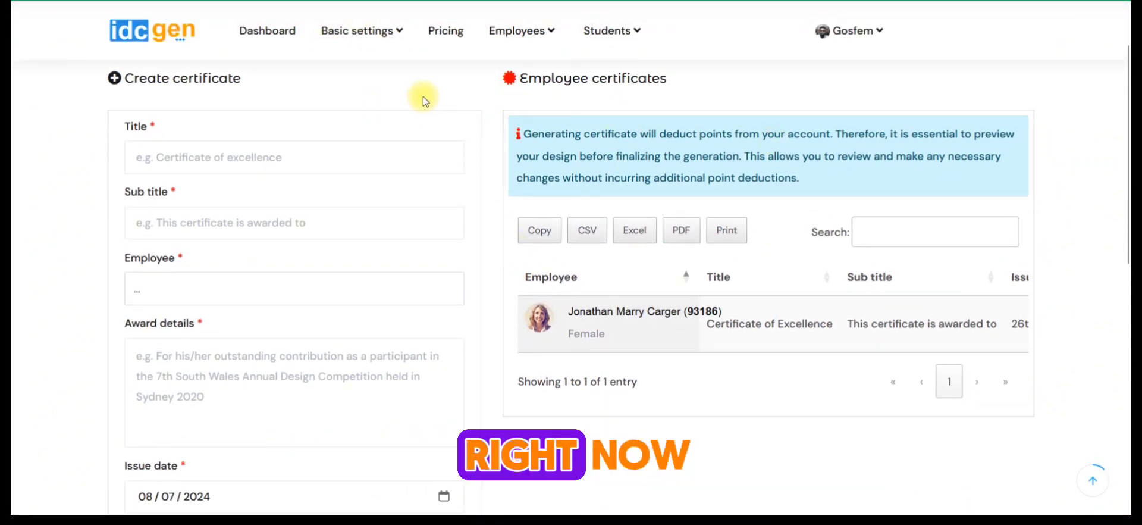
scroll(301, 113, "down", 1)
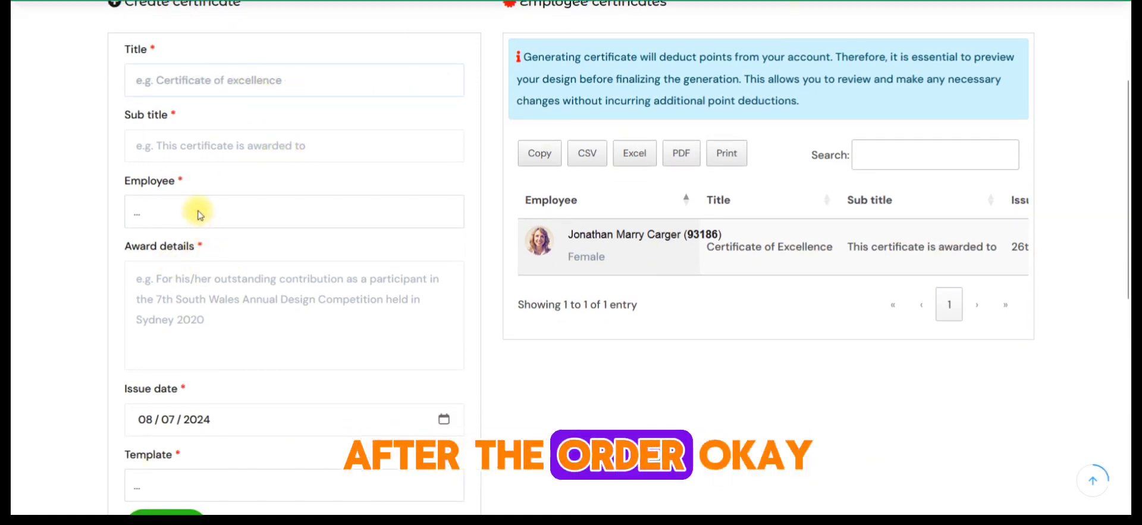
- Preview the employee's Black Gold Design certificate in full, close the preview, and try to print the certificate
scroll(574, 270, "up", 1)
left_click_drag(576, 409, 954, 429)
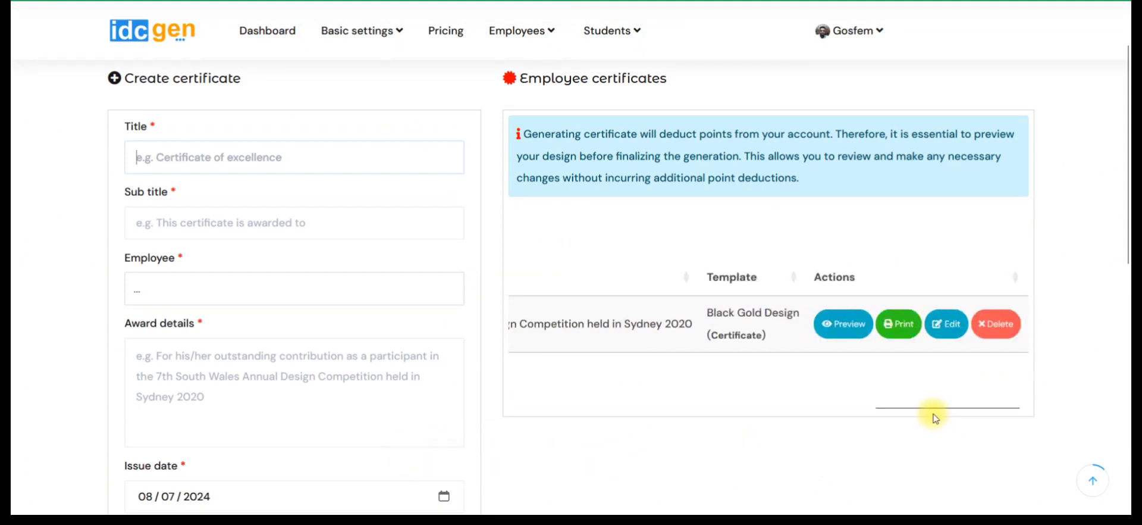
left_click(855, 336)
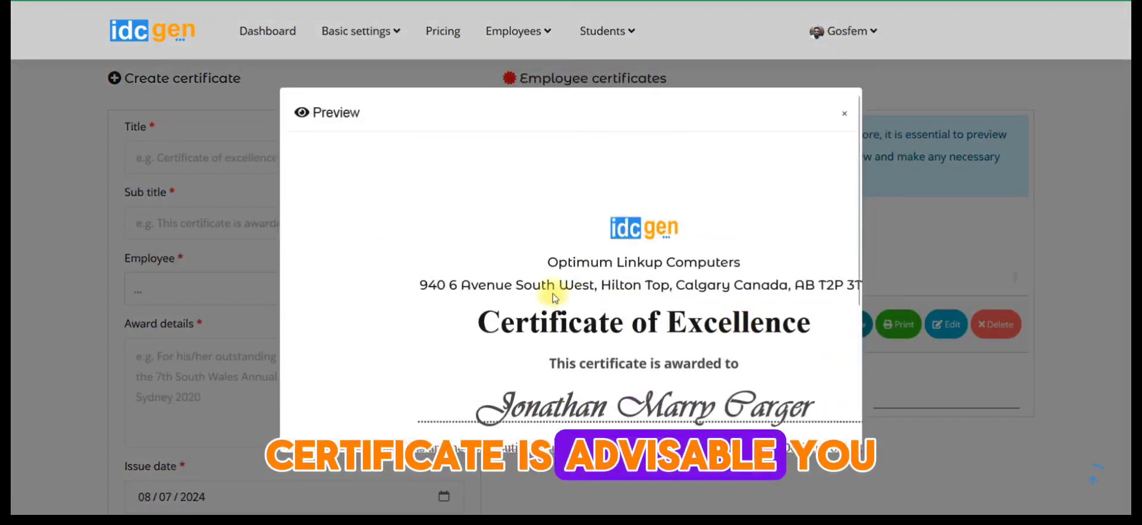
scroll(551, 295, "down", 3)
scroll(550, 295, "up", 3)
scroll(828, 375, "down", 3)
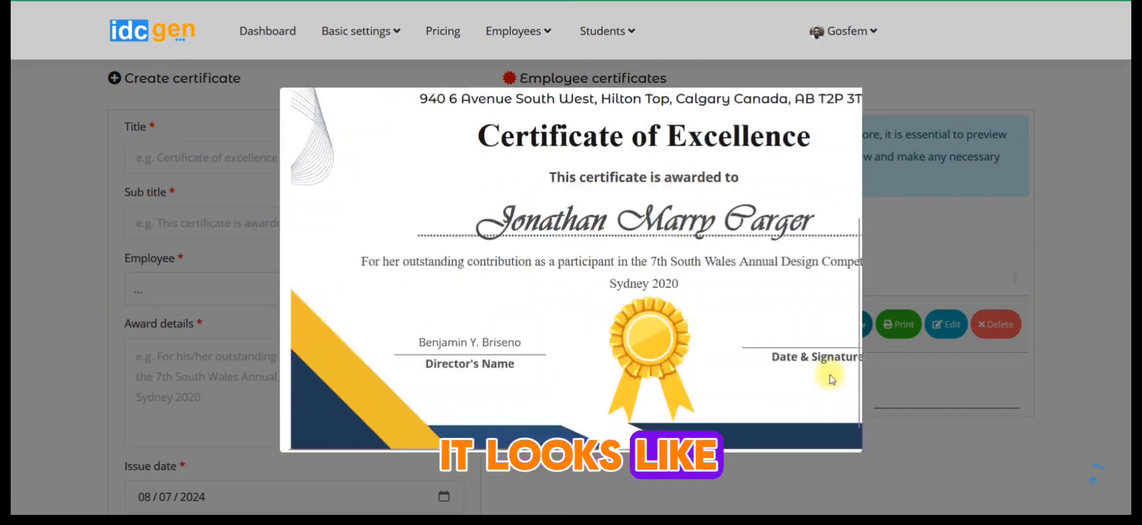
left_click(971, 410)
left_click(912, 334)
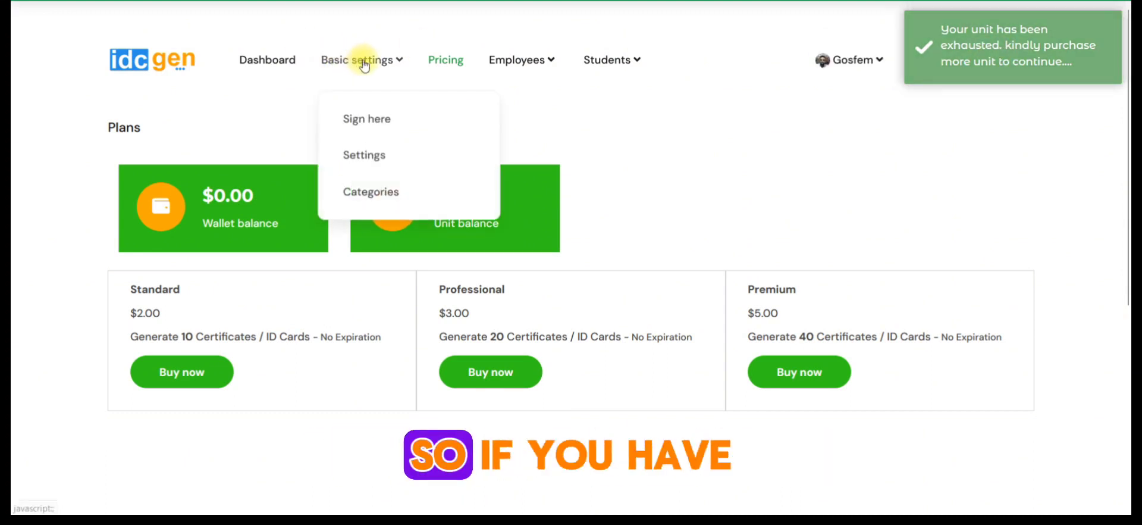
- Open the student ID cards page from the pricing plans page
mouse_move(359, 74)
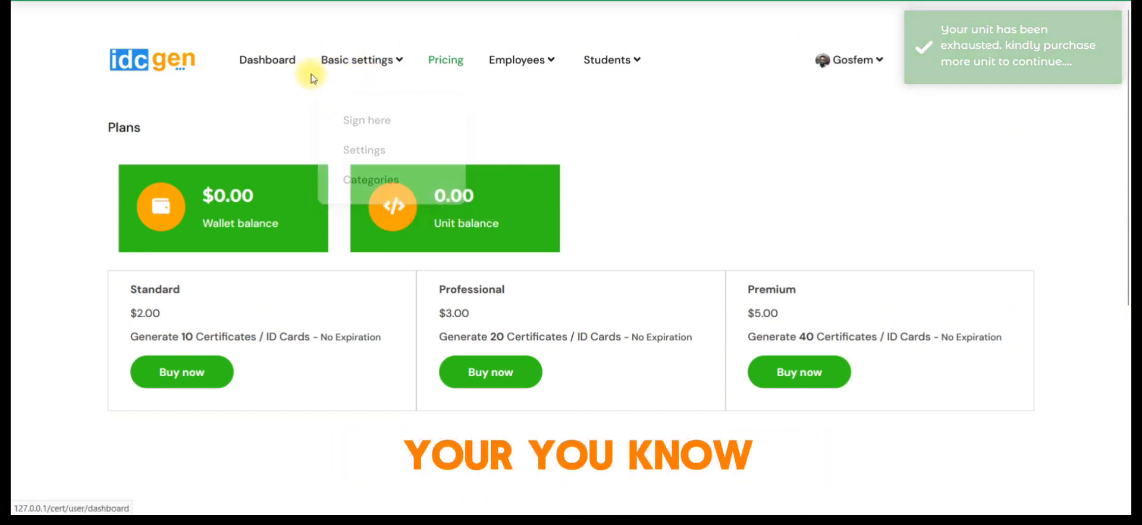
mouse_move(516, 62)
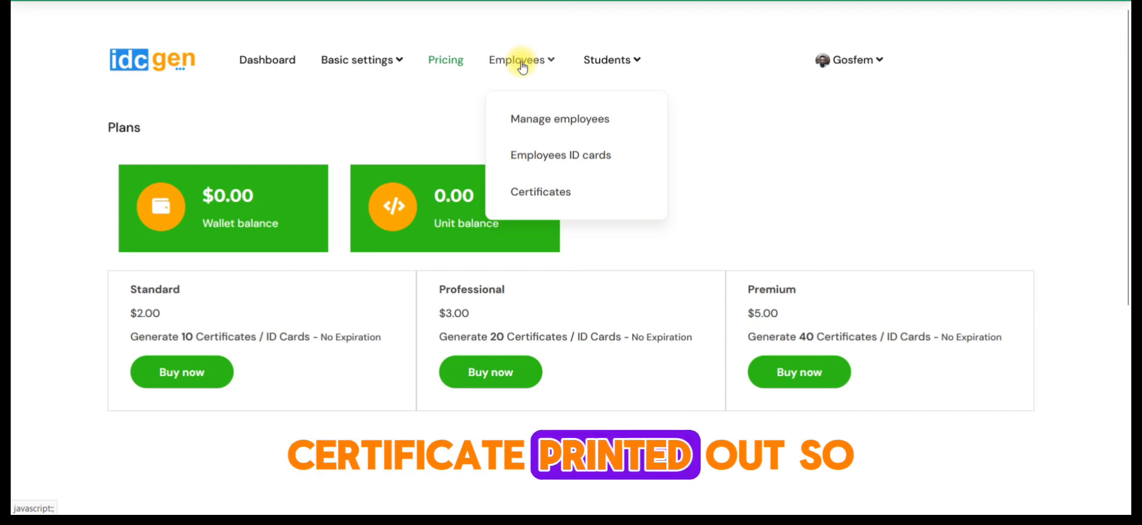
mouse_move(642, 67)
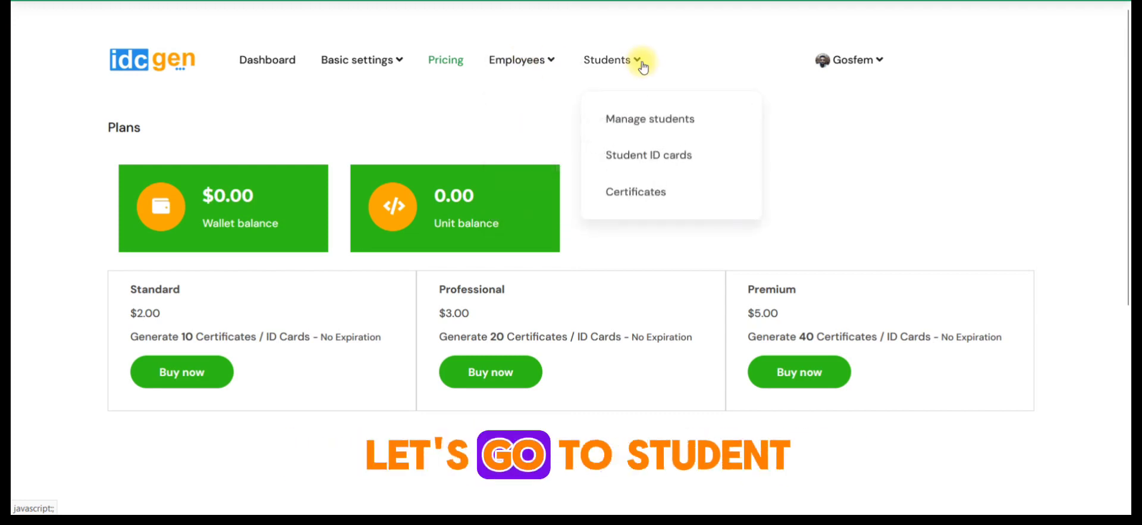
left_click(636, 159)
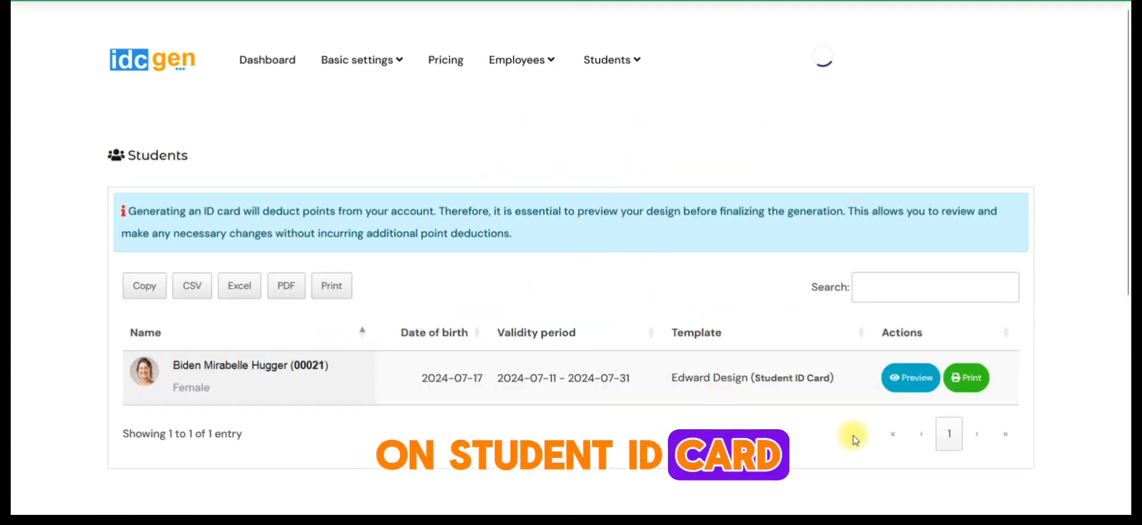
- Preview both sides of the student's Edward Design ID card and close the preview
left_click(921, 384)
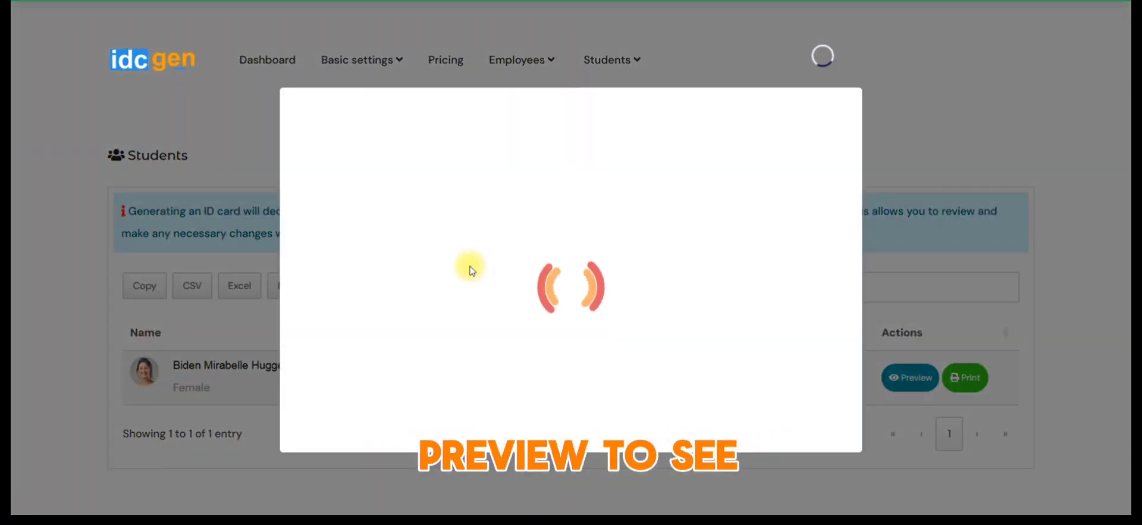
scroll(467, 270, "down", 2)
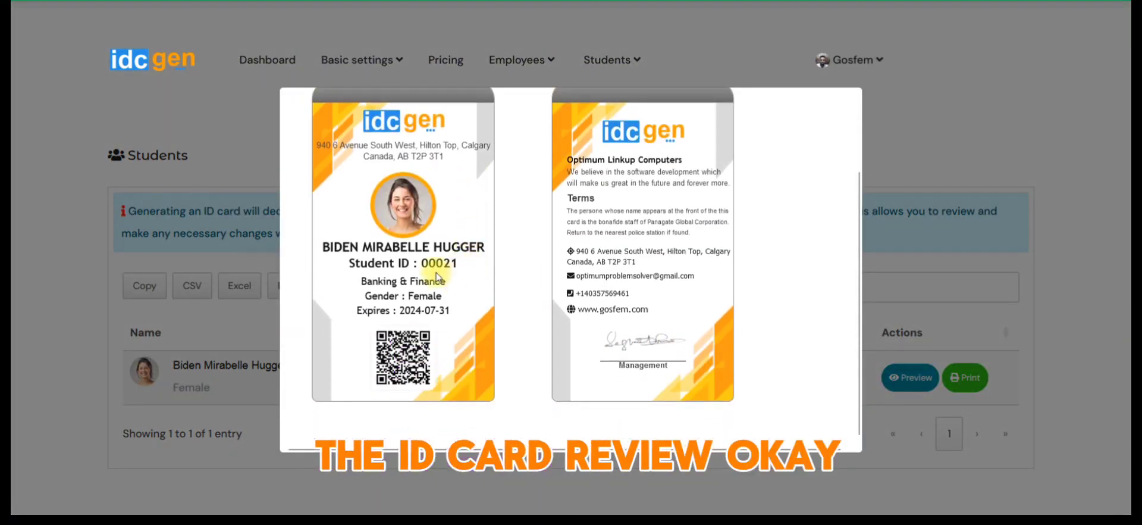
scroll(437, 276, "up", 2)
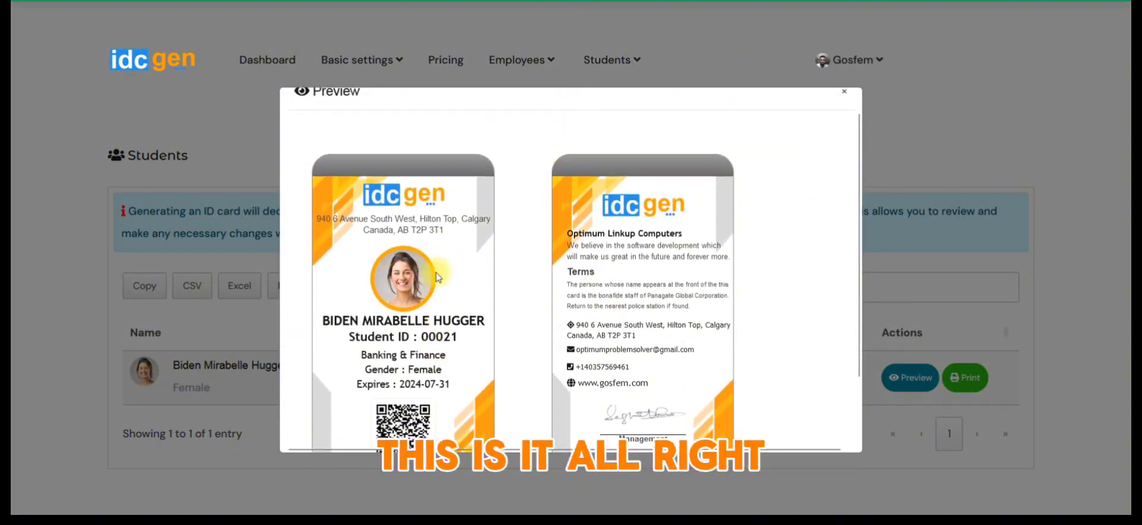
scroll(438, 277, "down", 2)
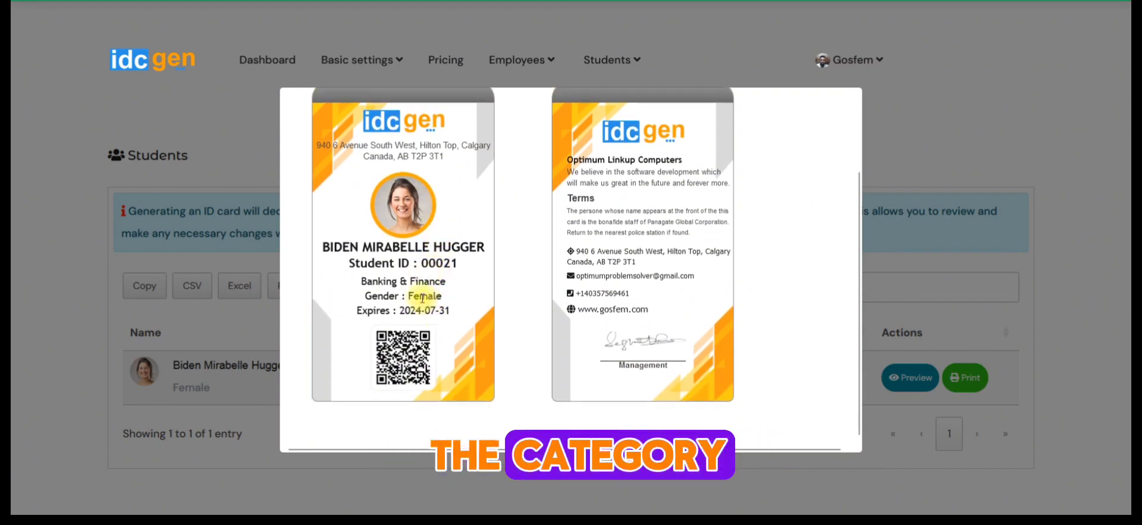
left_click(106, 313)
- Change the Student ID card category's template to Star Design (Student ID Card) and save the category
left_click(357, 65)
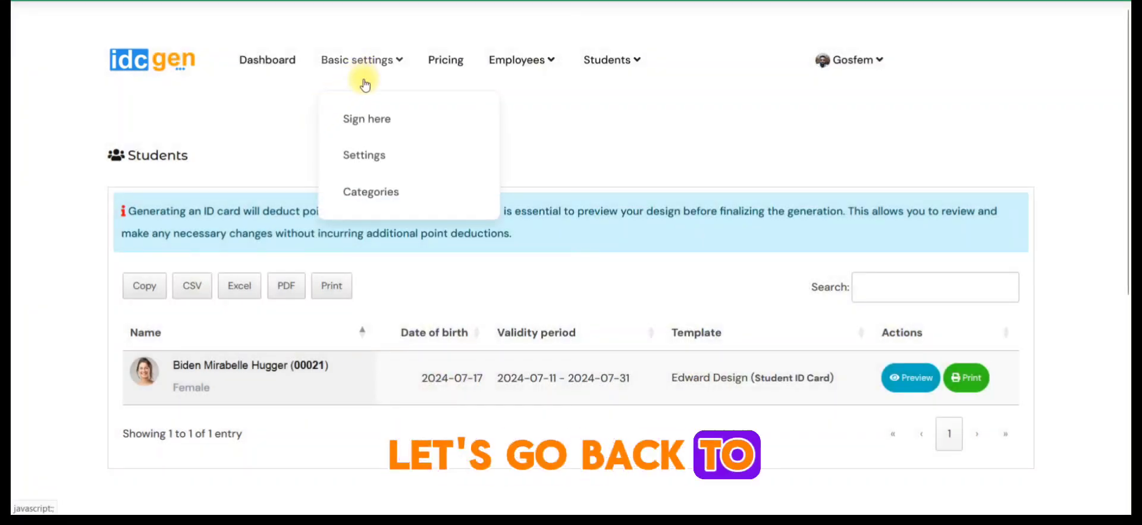
left_click(378, 200)
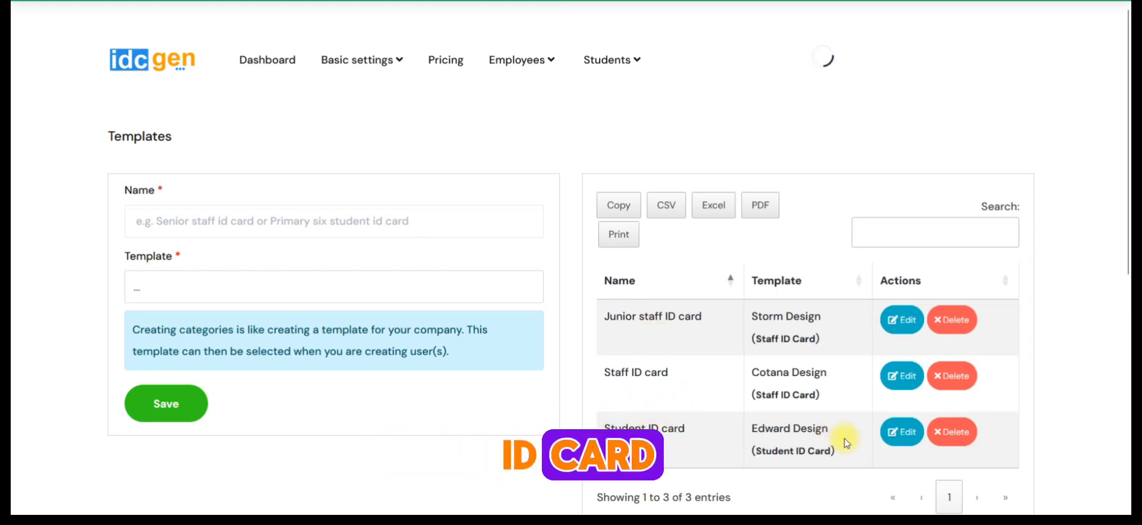
left_click(891, 441)
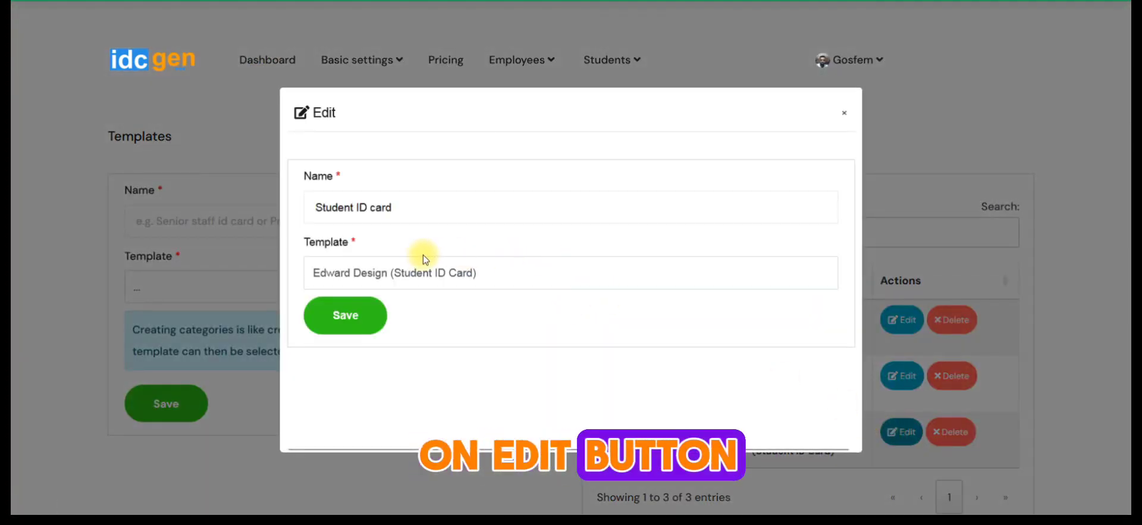
left_click(418, 276)
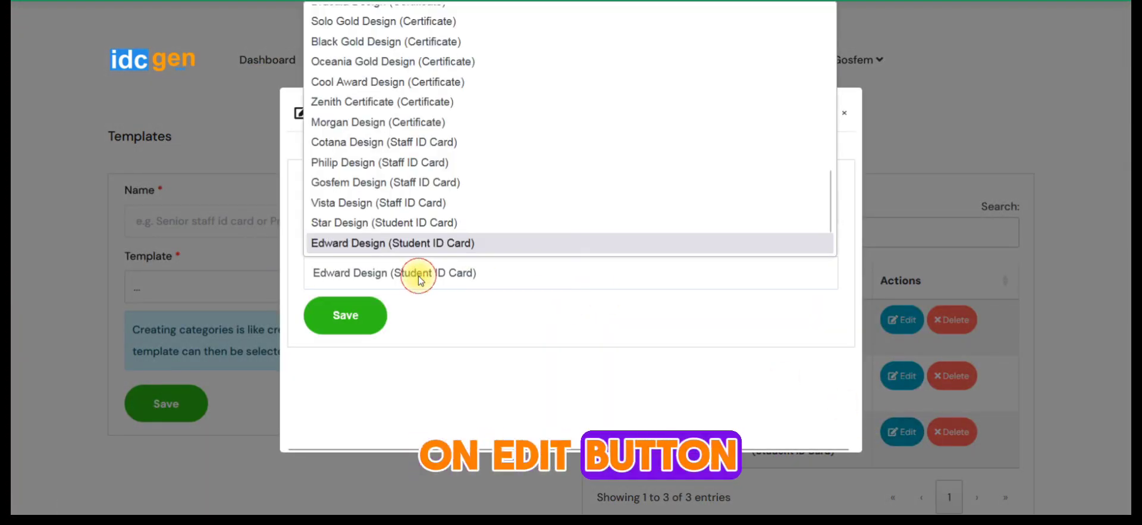
left_click(362, 203)
left_click(383, 272)
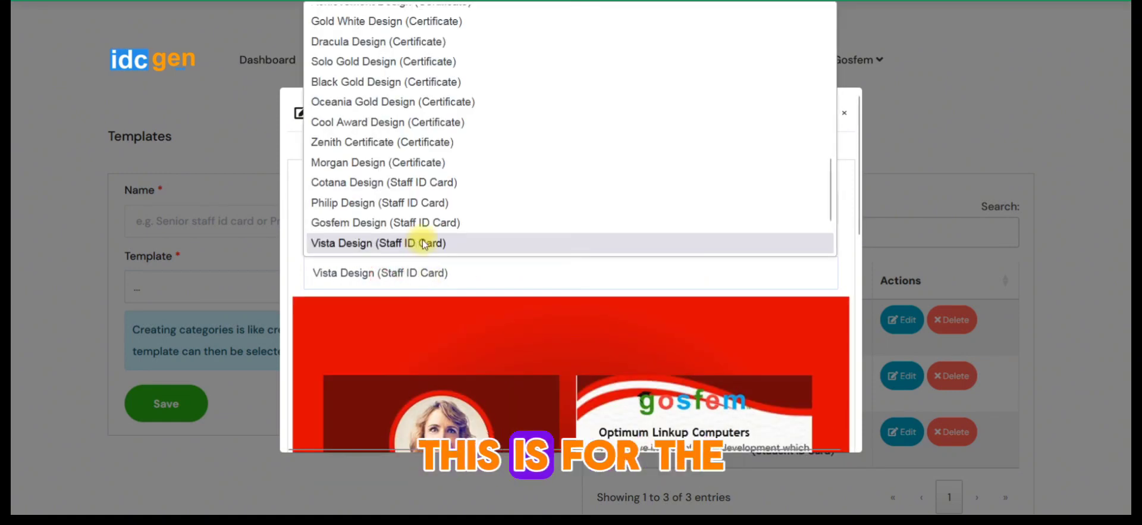
scroll(403, 244, "down", 2)
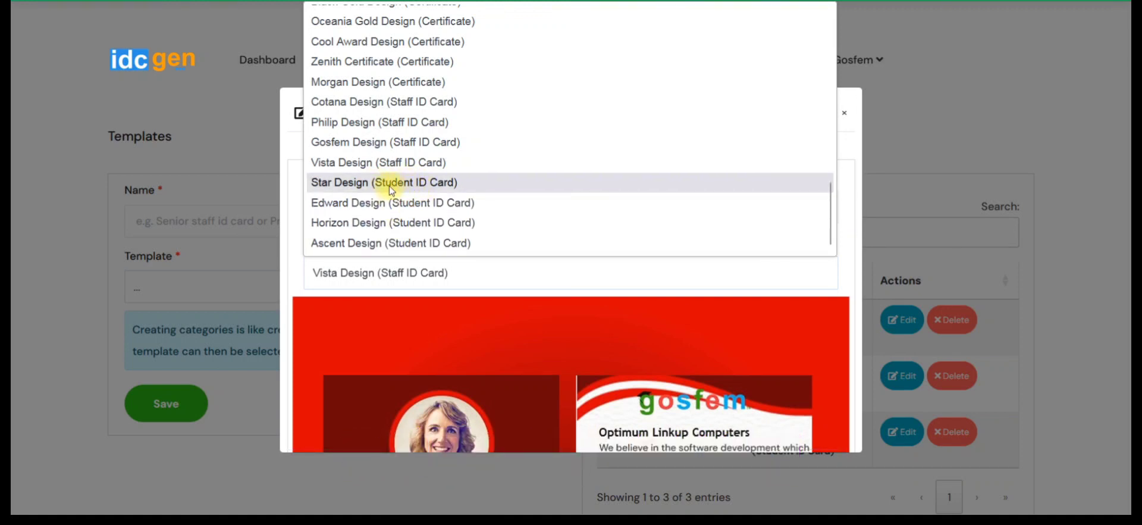
left_click(414, 183)
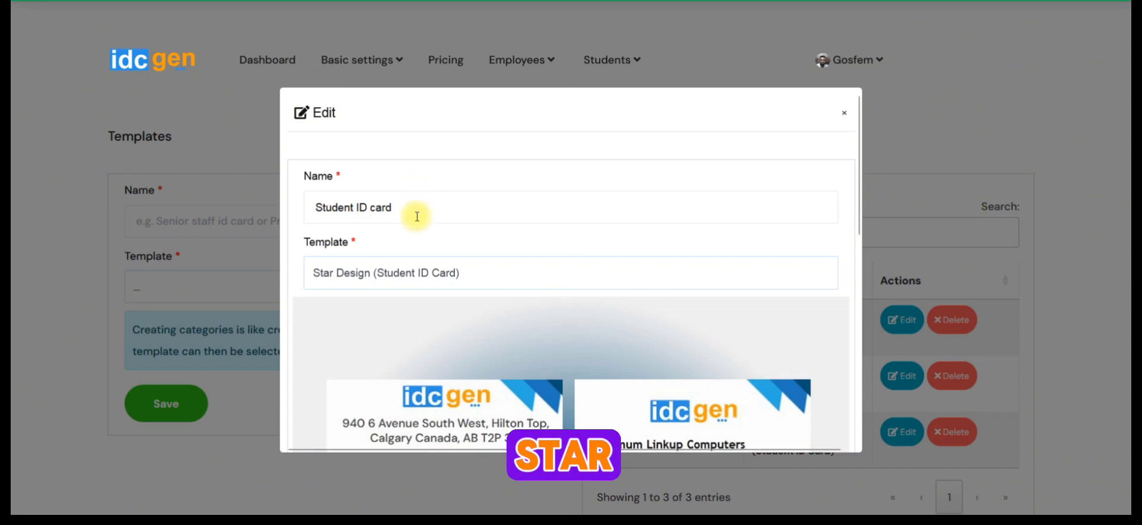
scroll(382, 280, "down", 7)
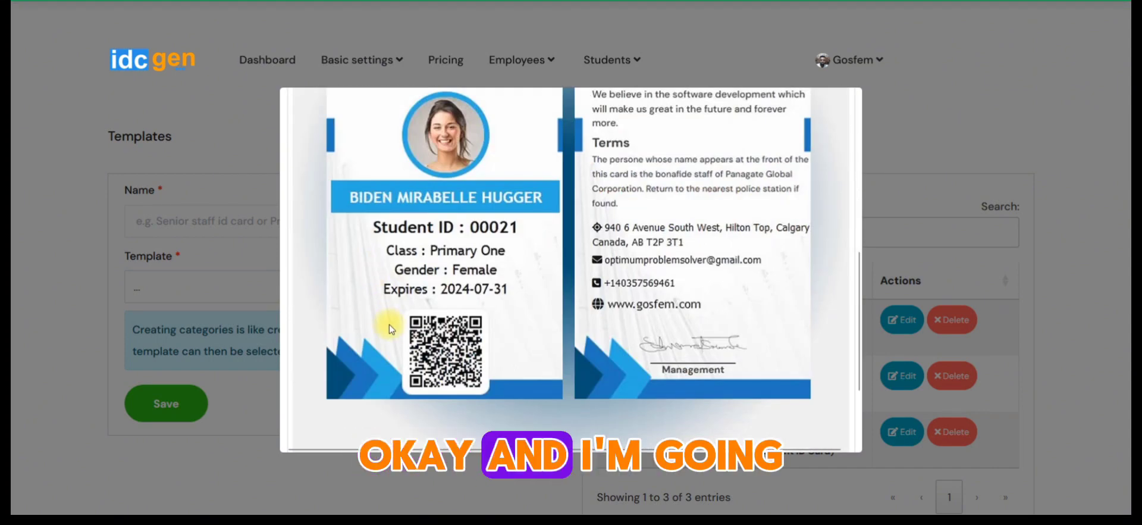
left_click(353, 415)
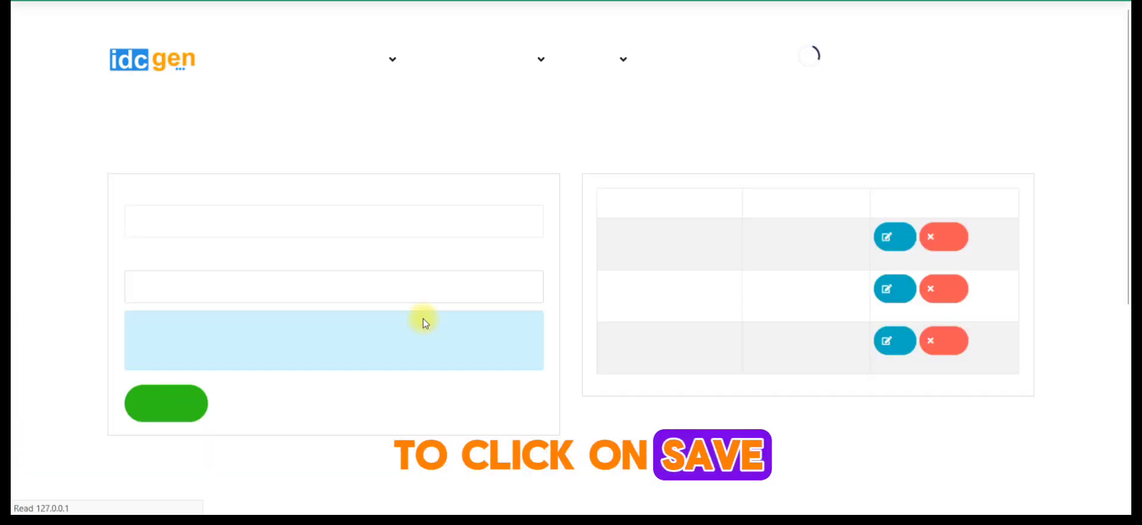
- Open the student ID cards page, preview both sides of the student's Star Design card, and close the preview
mouse_move(611, 71)
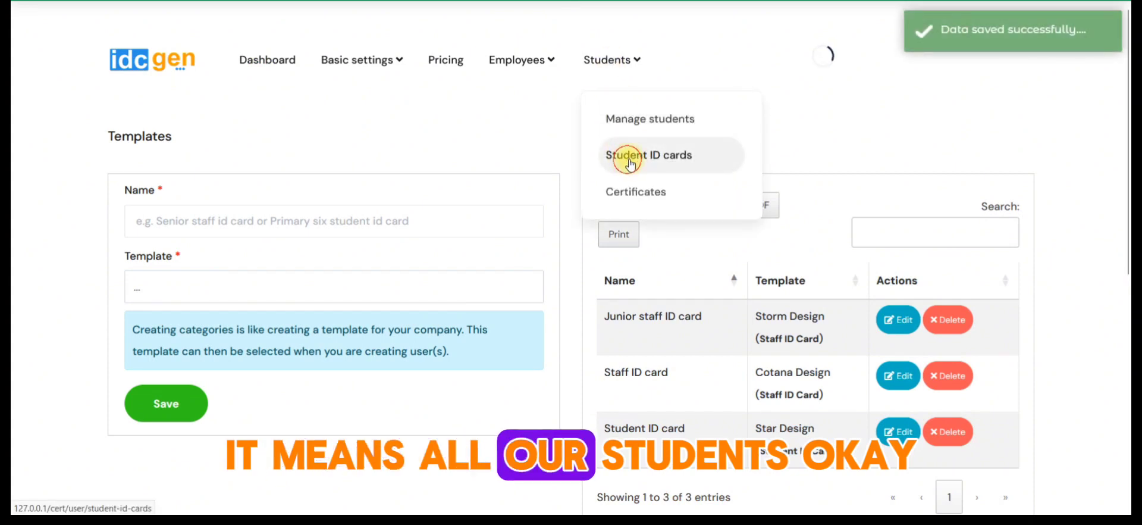
left_click(630, 162)
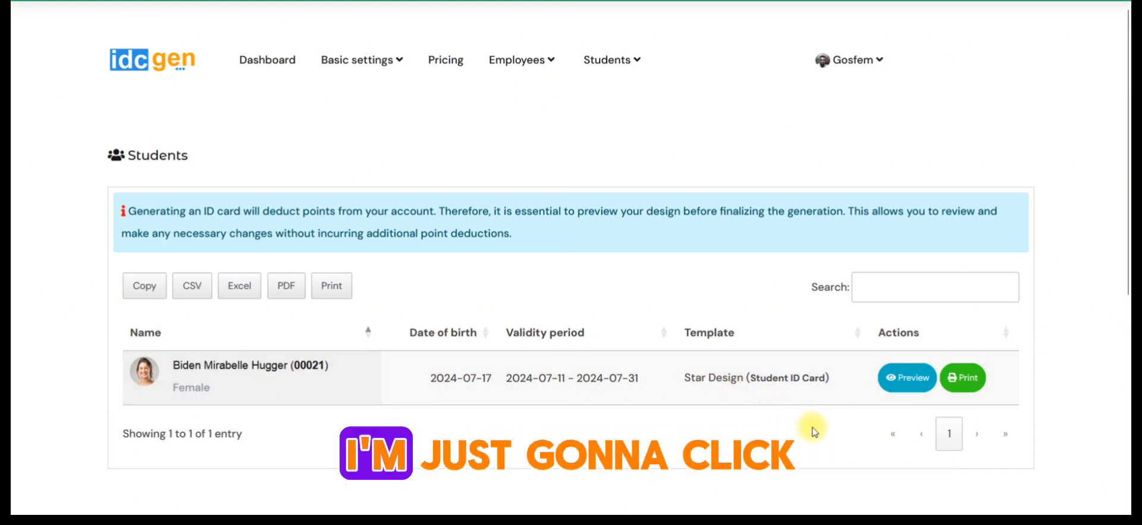
left_click(904, 379)
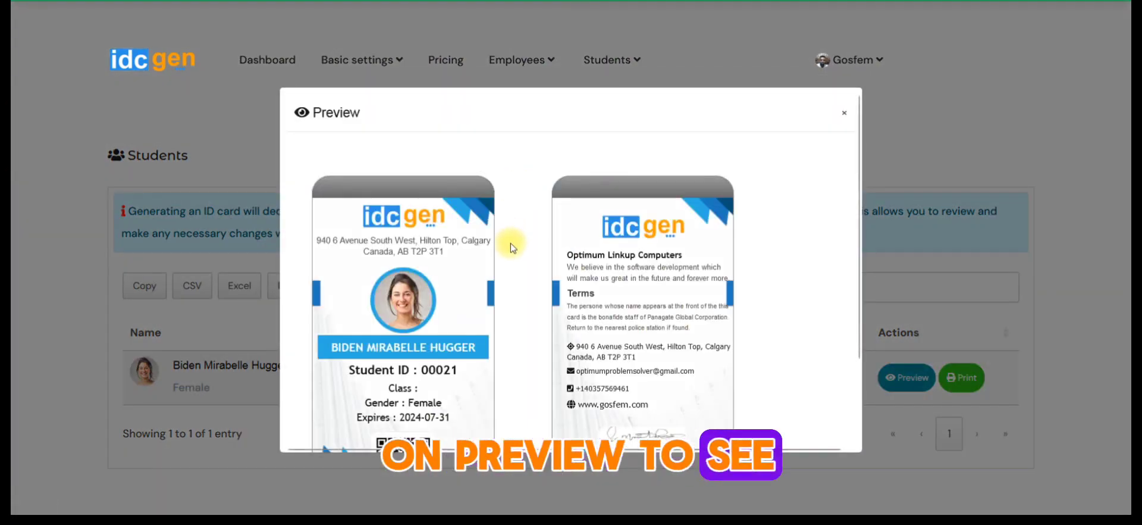
scroll(510, 243, "down", 2)
scroll(500, 273, "up", 2)
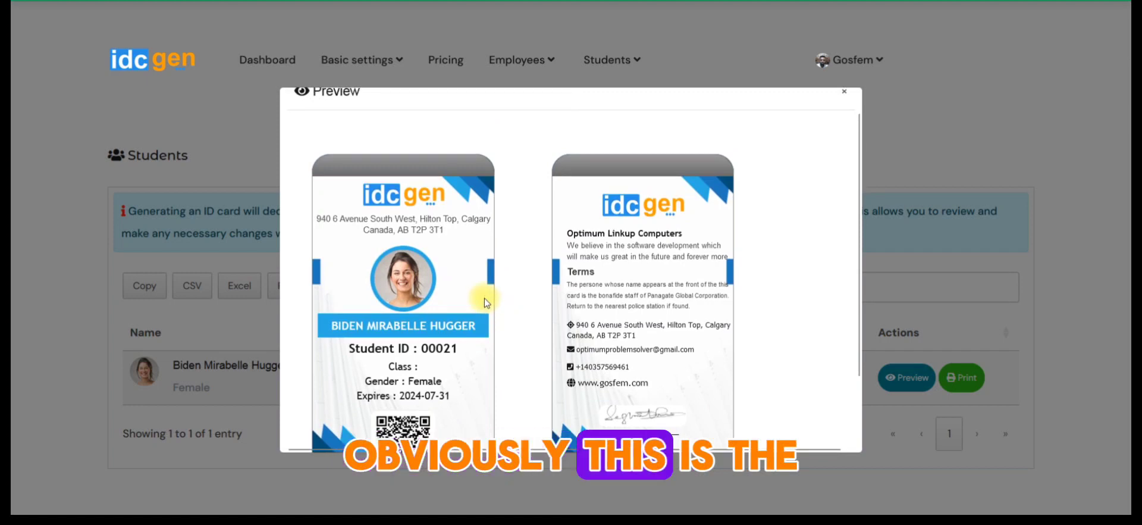
scroll(484, 297, "down", 2)
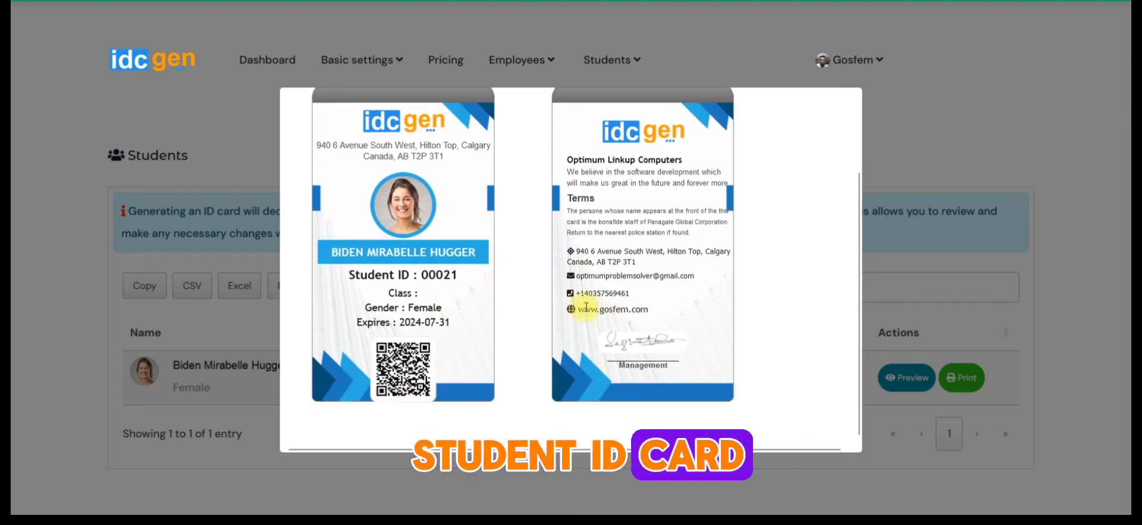
left_click(900, 198)
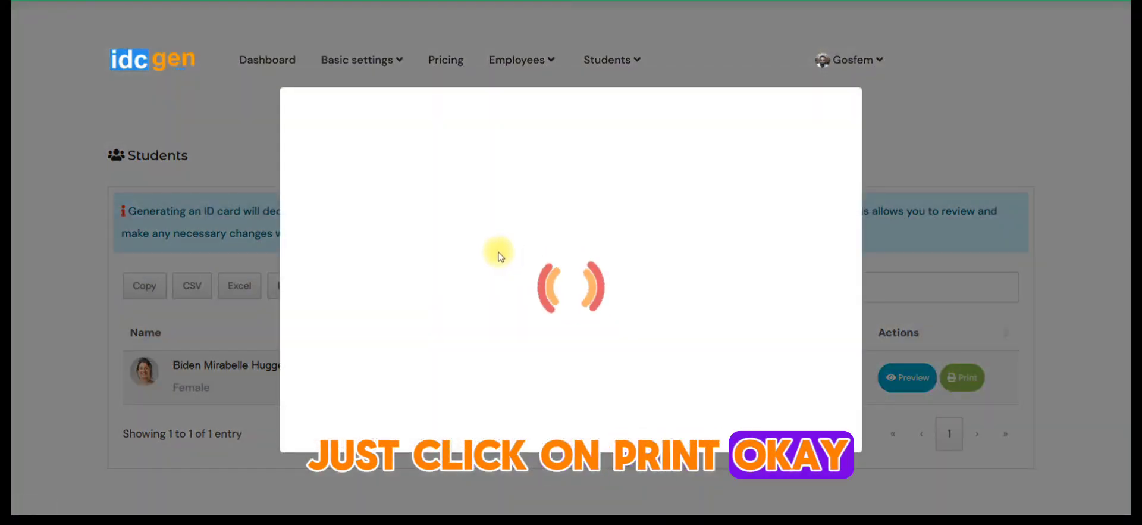
- Try to print the student's Star Design ID card, look over the print dialog, and close it
scroll(500, 257, "down", 3)
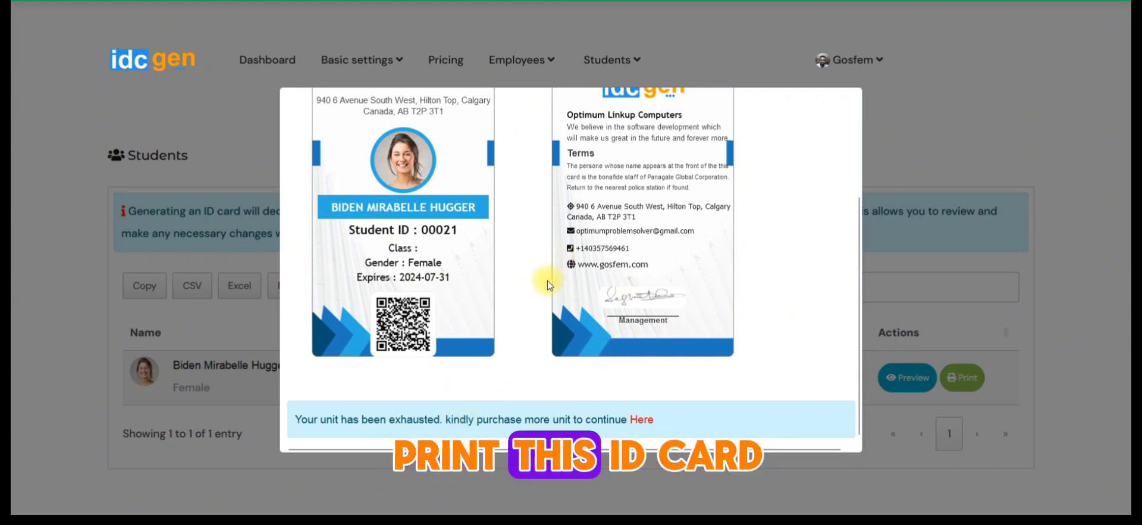
scroll(553, 291, "up", 2)
left_click(984, 176)
- Open the student certificates page and review the fields of the certificate creation form
left_click(595, 60)
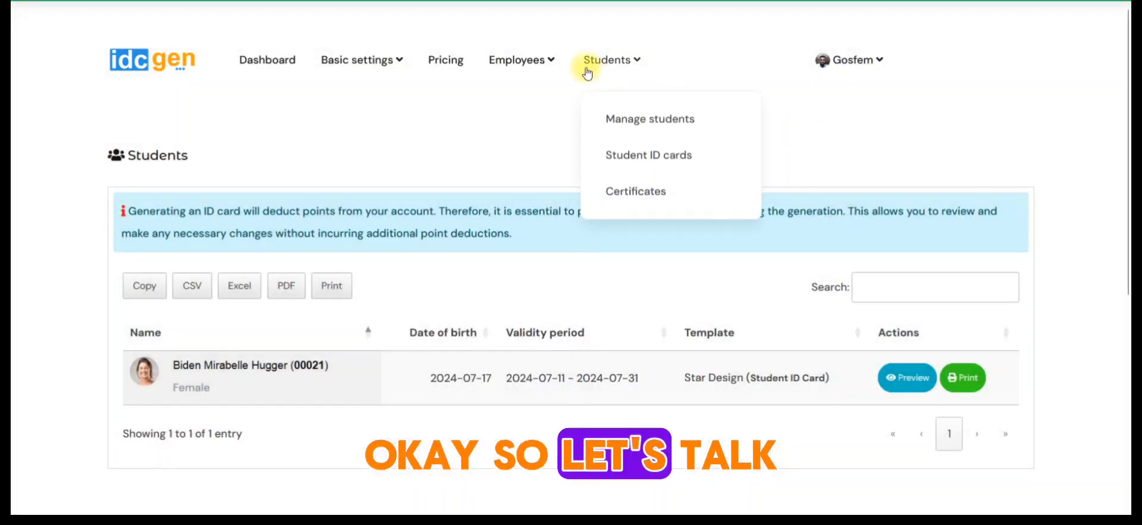
left_click(624, 200)
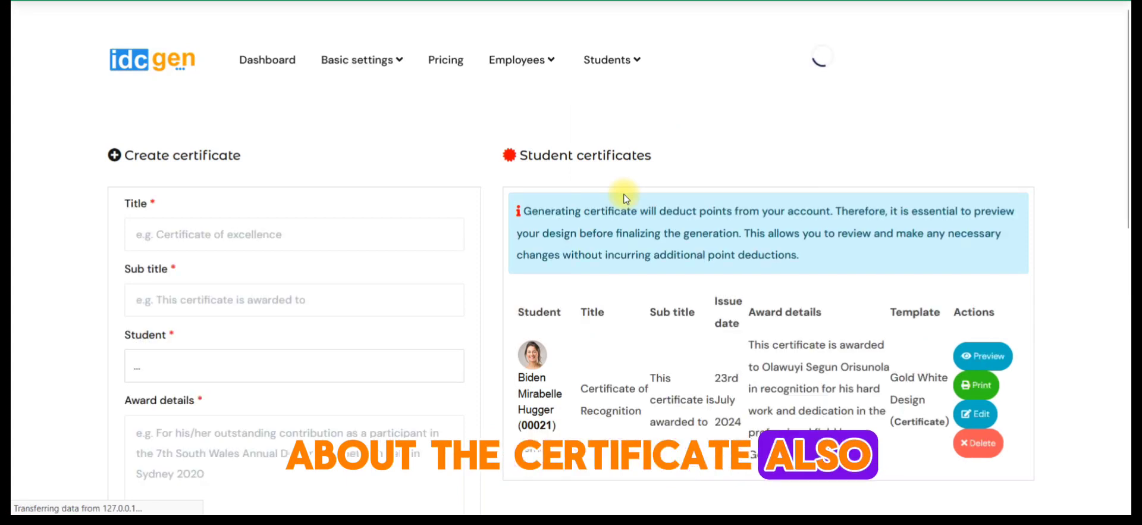
scroll(185, 230, "down", 2)
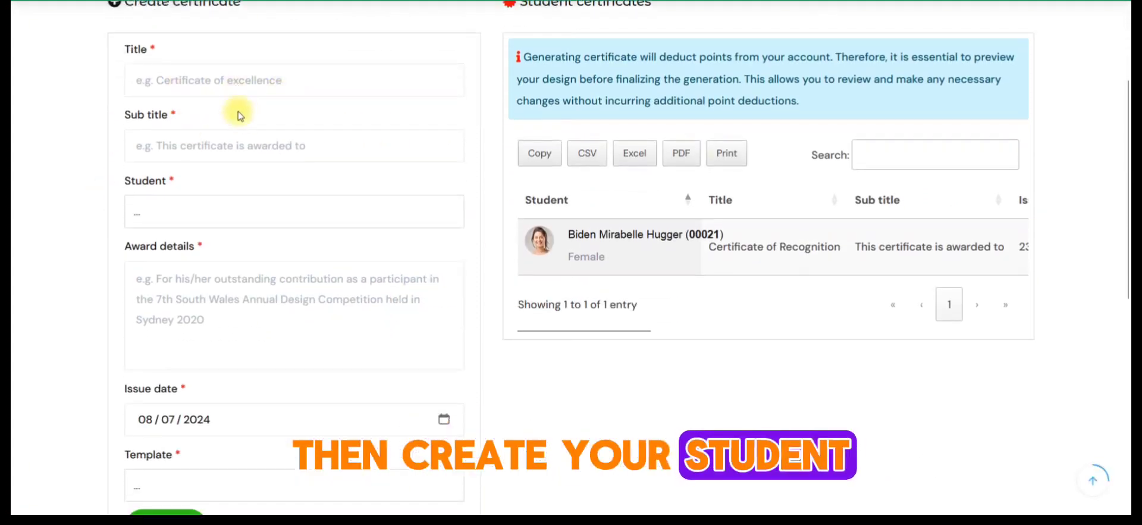
- Preview the student's Gold White Design certificate in full and close the preview
left_click_drag(576, 337, 994, 331)
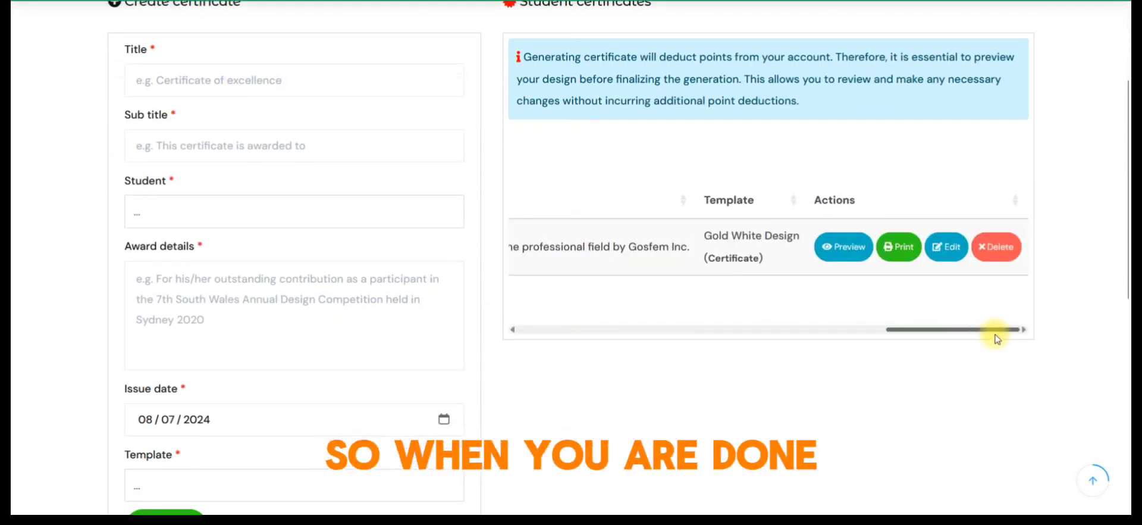
left_click(849, 248)
scroll(502, 317, "down", 4)
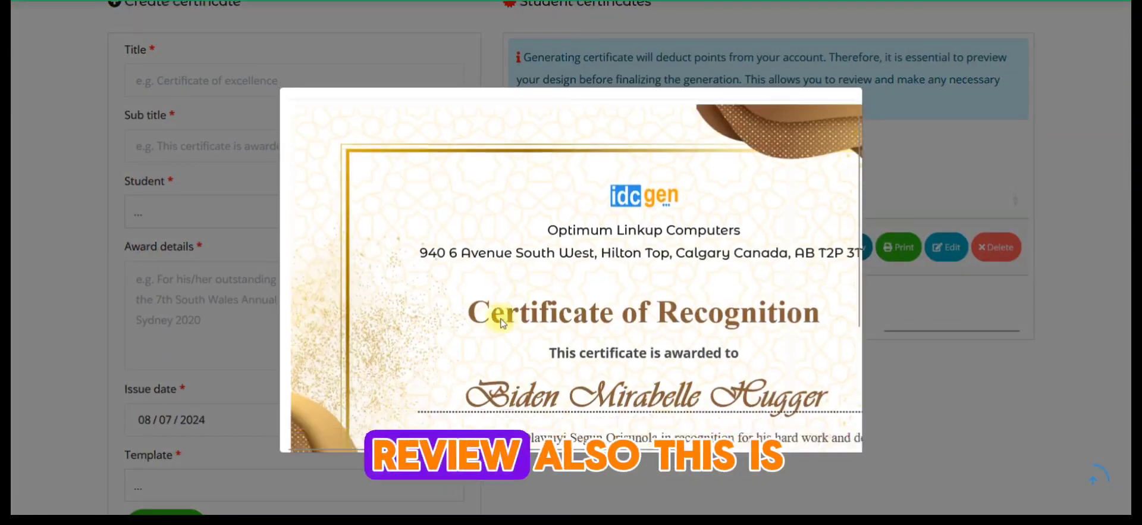
scroll(488, 390, "up", 3)
scroll(476, 410, "down", 3)
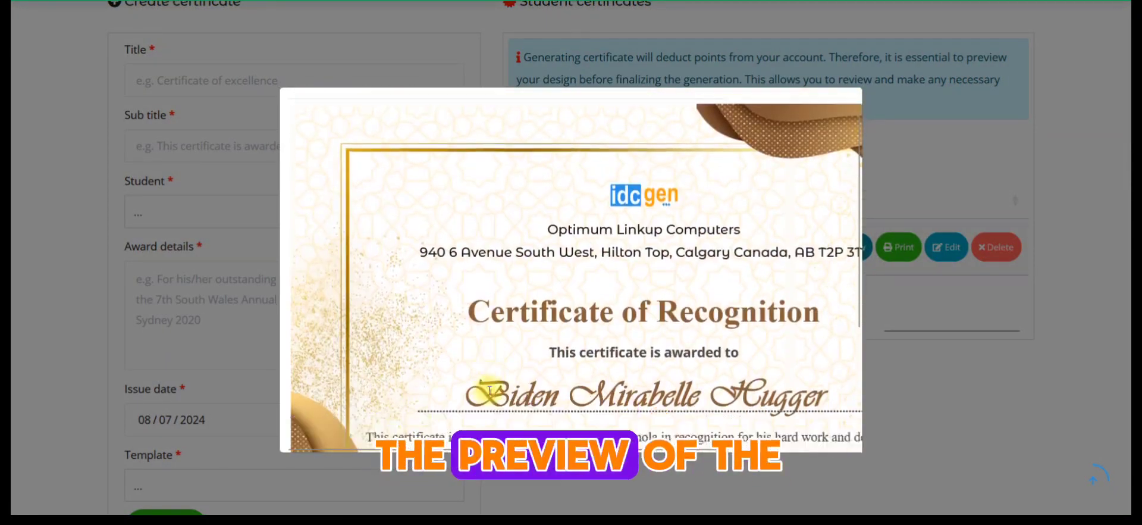
mouse_move(476, 447)
left_mouse_down()
mouse_move(774, 442)
mouse_move(476, 446)
left_mouse_up()
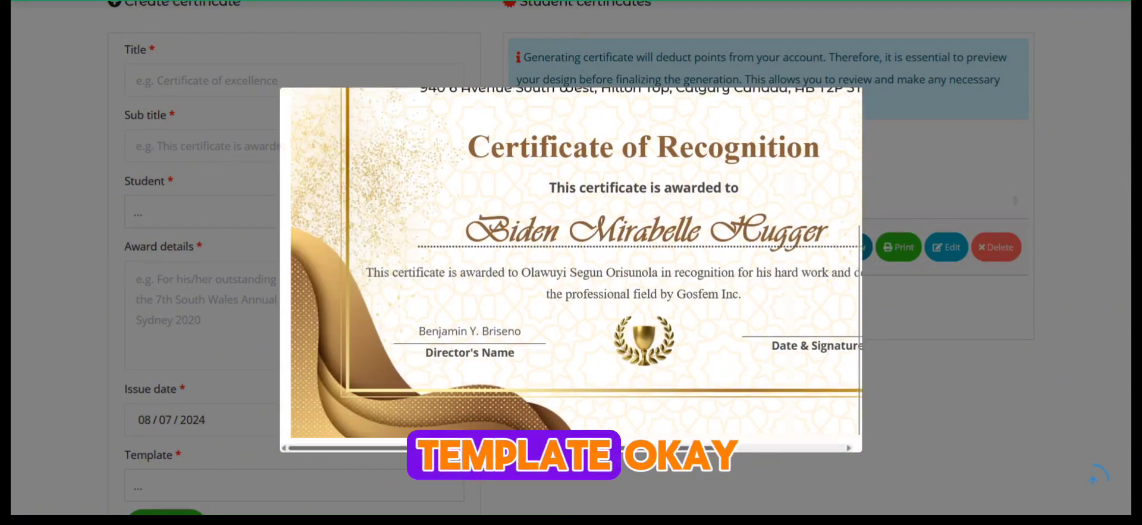
left_click(913, 364)
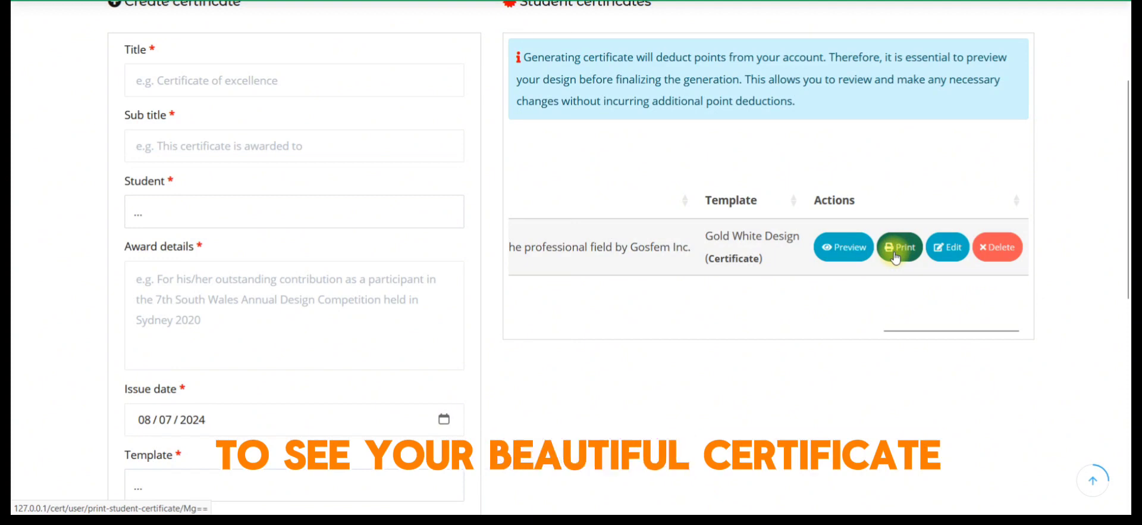
- Return to the dashboard from the student certificates page
scroll(566, 295, "up", 3)
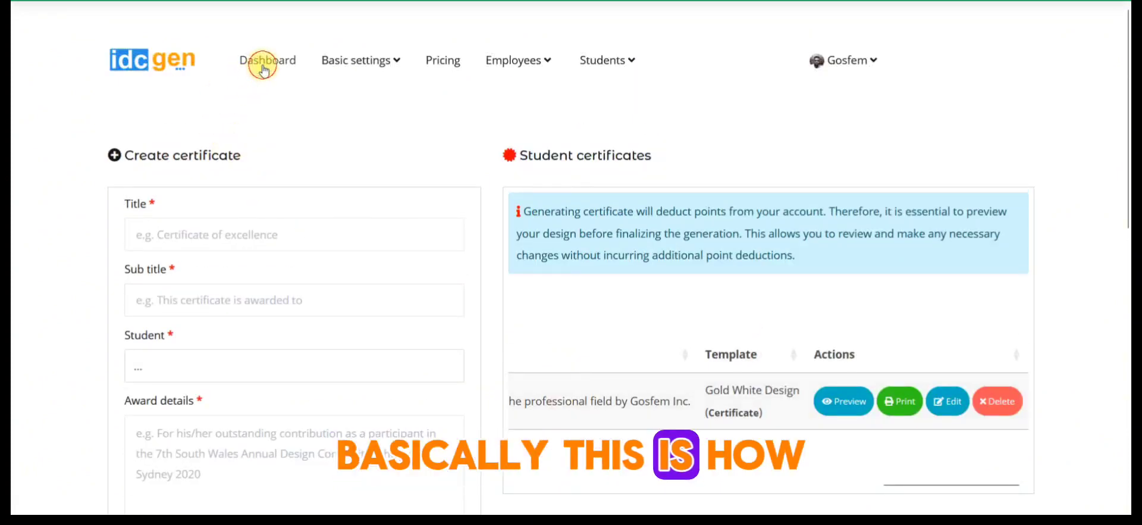
left_click(262, 65)
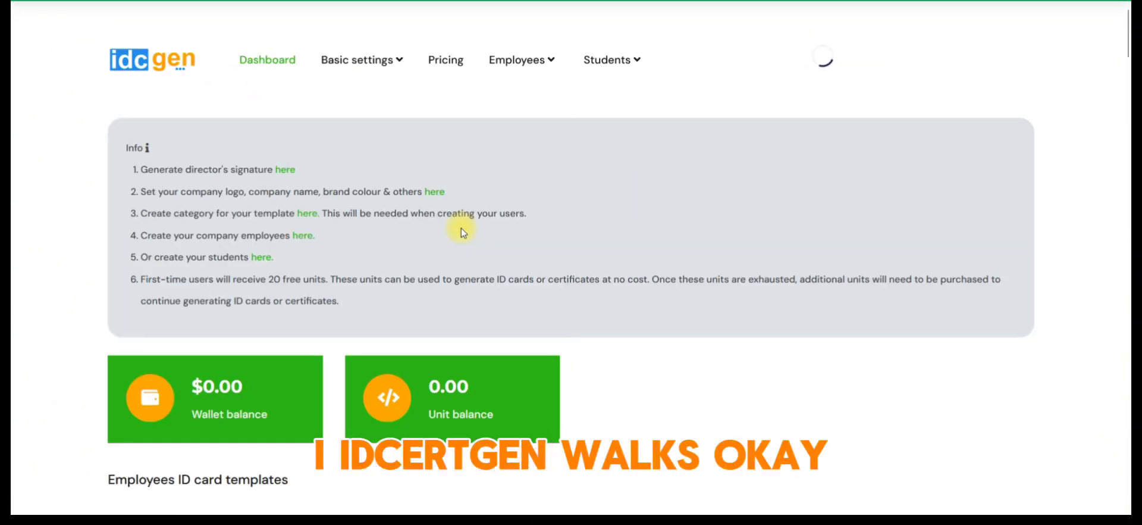